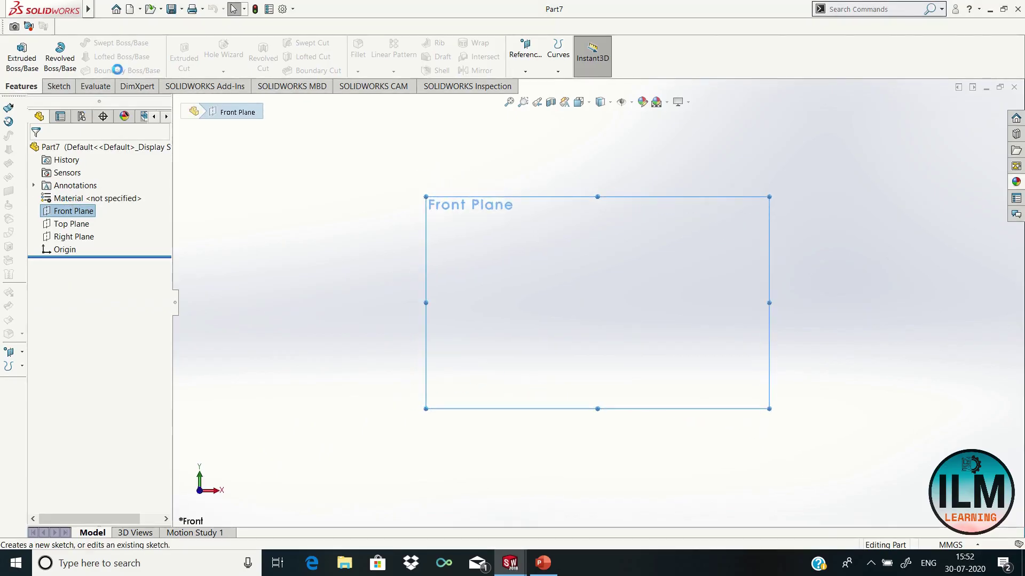
# Draw a vertical centerline through the origin on the Front Plane.
pyautogui.click(597, 150)
pyautogui.click(597, 485)
pyautogui.rightClick(599, 487)
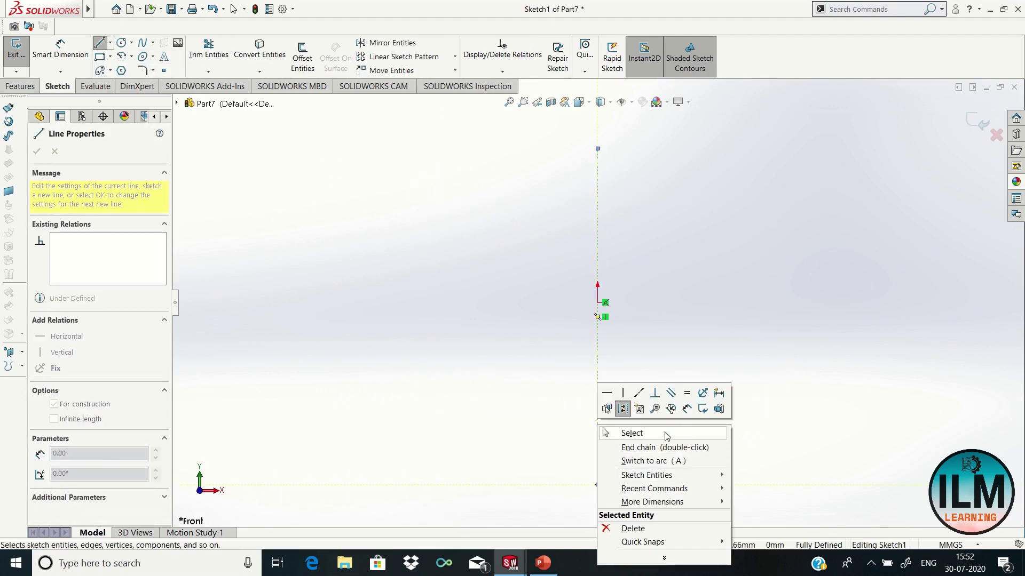
pyautogui.click(662, 431)
# Draw a closed tall rectangle whose right edge lies on the centerline.
pyautogui.click(99, 43)
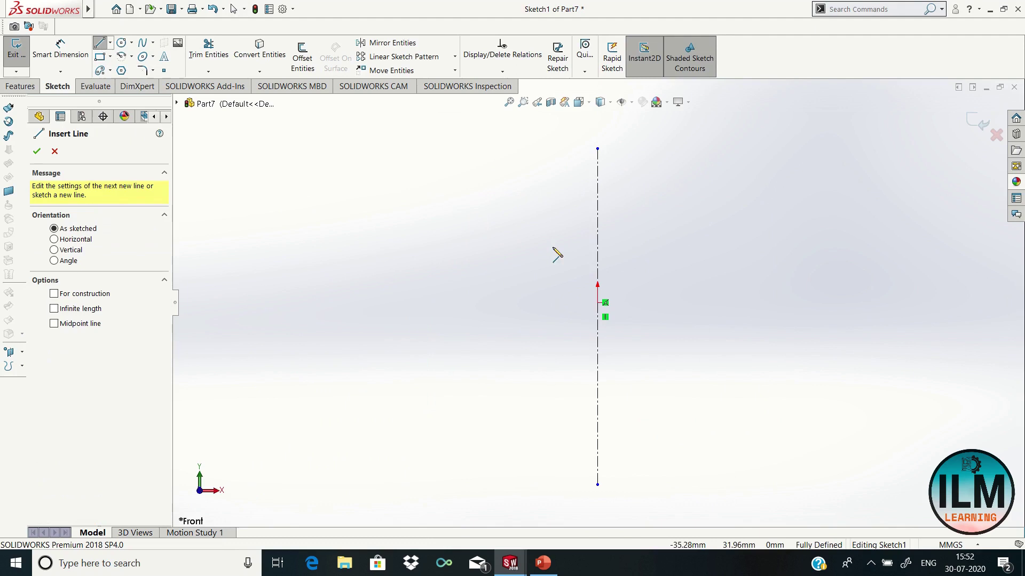
pyautogui.click(597, 236)
pyautogui.click(597, 361)
pyautogui.click(552, 361)
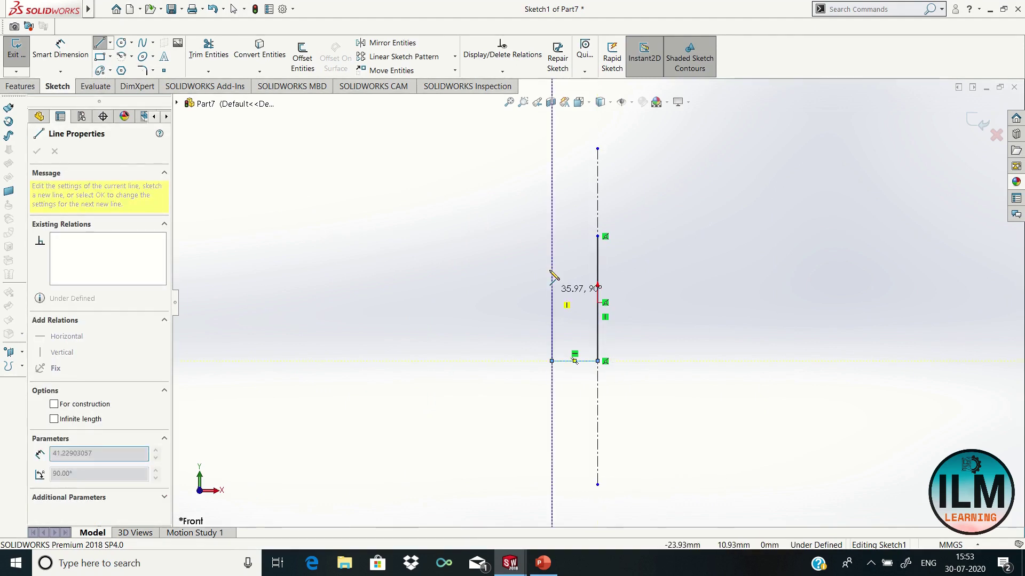
pyautogui.click(552, 237)
pyautogui.click(598, 236)
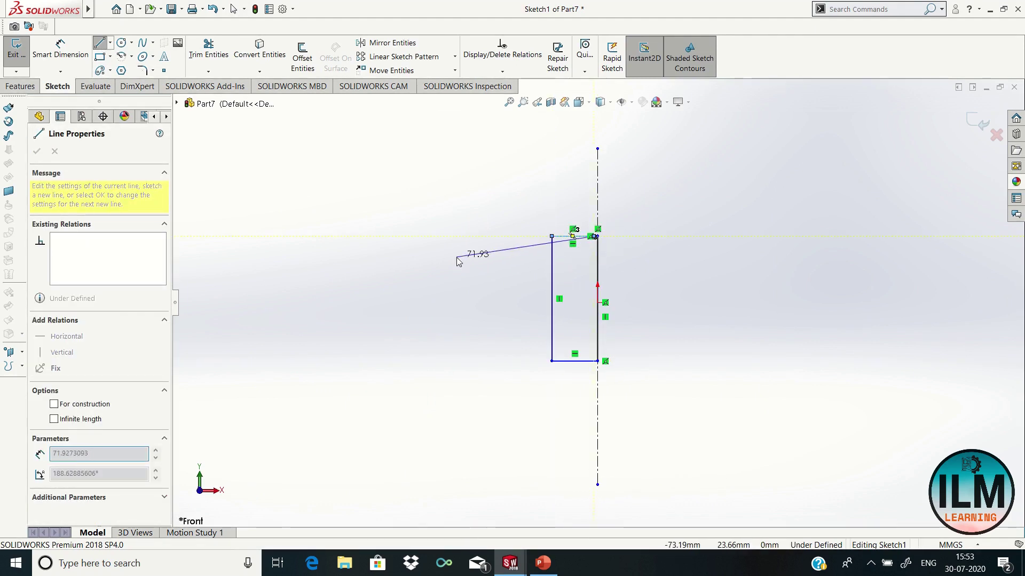
pyautogui.press('Escape')
# Draw a circle to the left of the rectangle.
pyautogui.press('c')
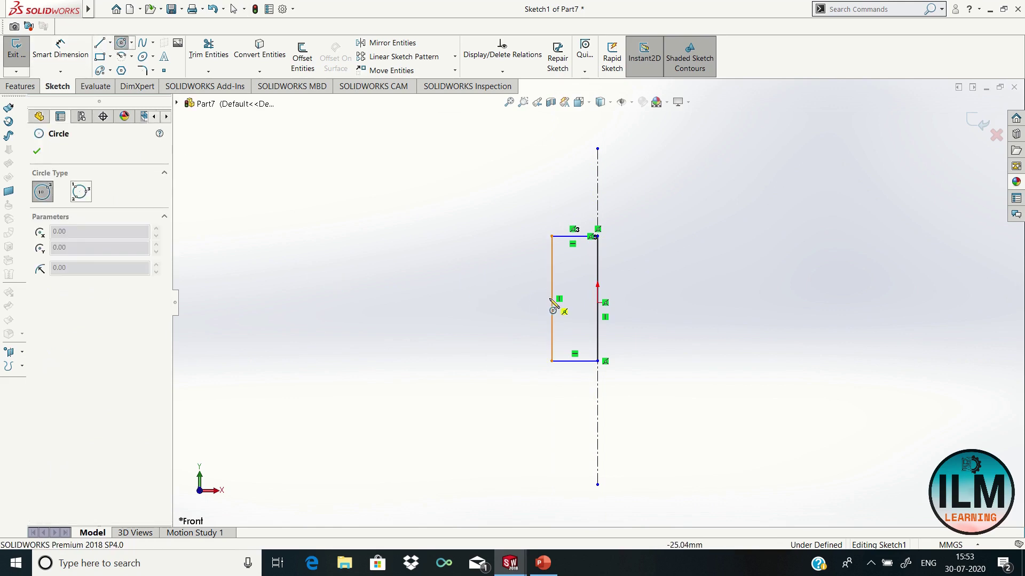
pyautogui.click(326, 299)
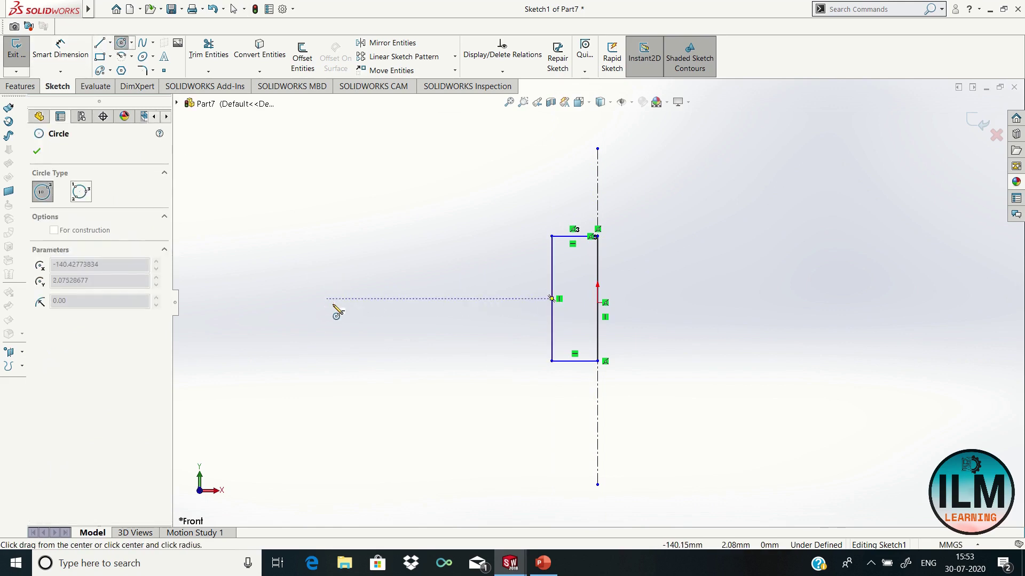
pyautogui.click(354, 339)
pyautogui.rightClick(355, 340)
pyautogui.click(385, 347)
# Dimension the rectangle's bottom edge 15 and left edge 24.
pyautogui.press('d')
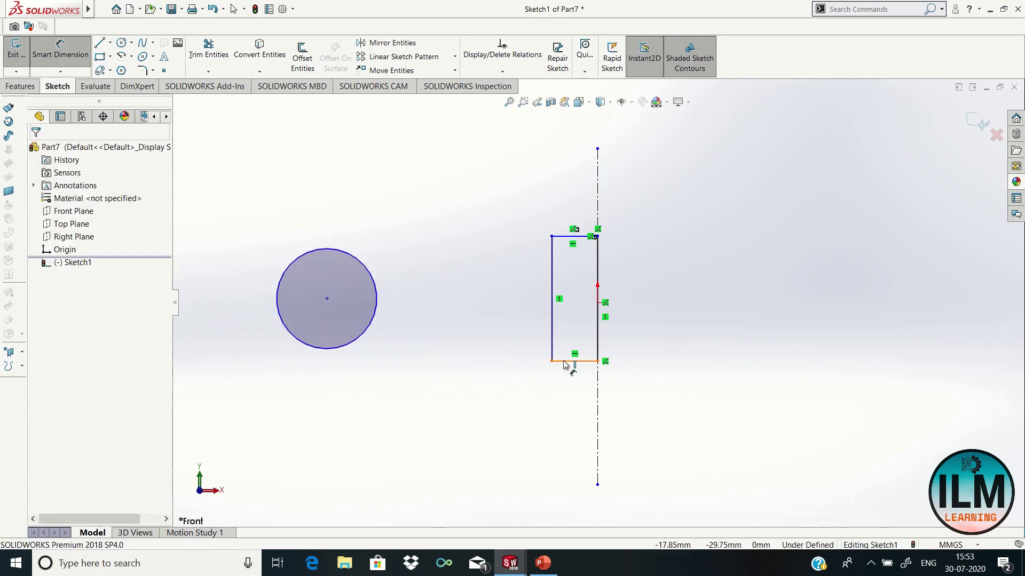
pyautogui.click(564, 363)
pyautogui.click(567, 421)
pyautogui.write('15')
pyautogui.press('Return')
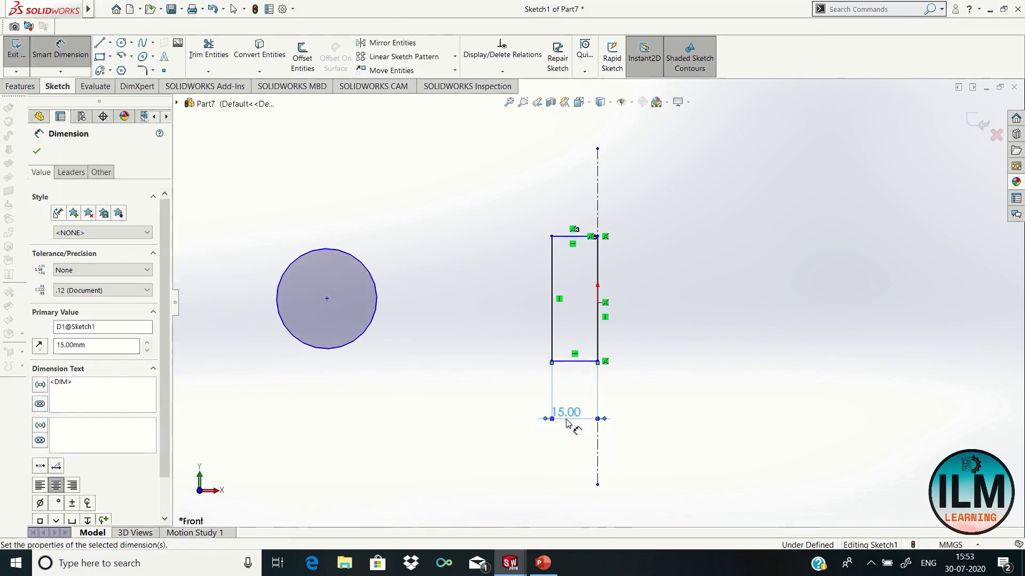
pyautogui.click(553, 320)
pyautogui.click(508, 325)
pyautogui.write('24')
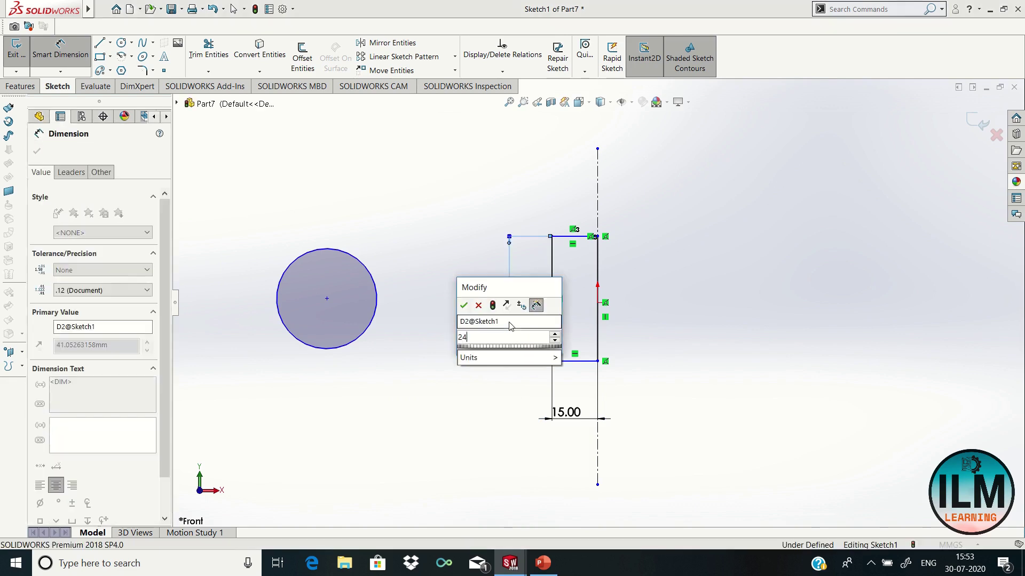
pyautogui.press('Return')
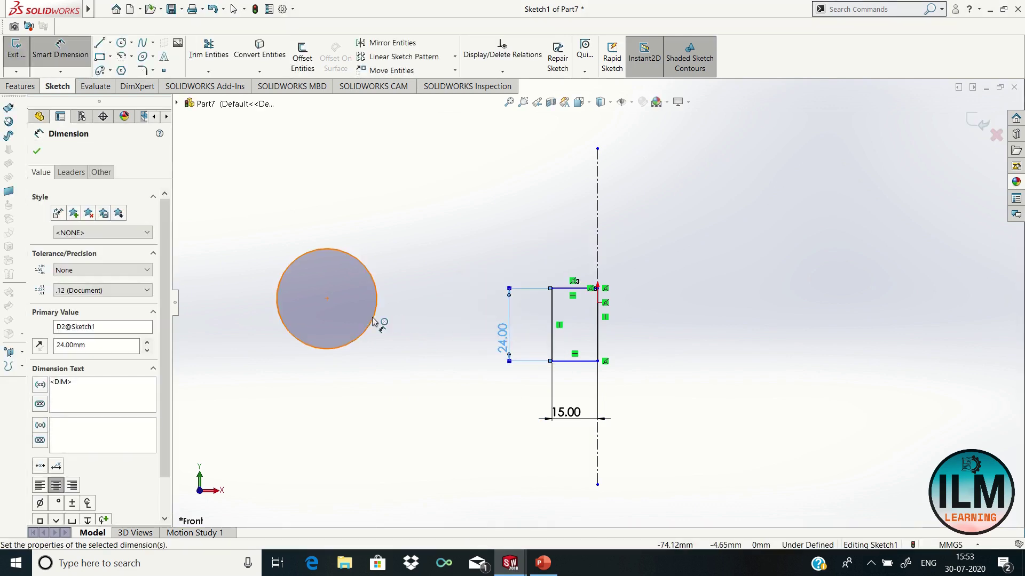
# Give the circle a diameter of 24.
pyautogui.click(375, 318)
pyautogui.click(396, 365)
pyautogui.write('24')
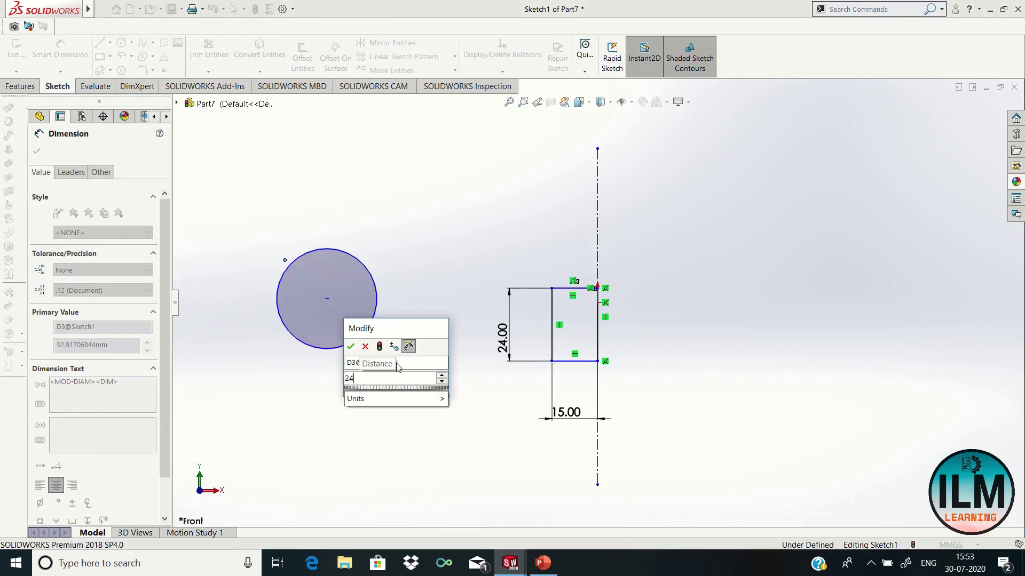
pyautogui.press('Return')
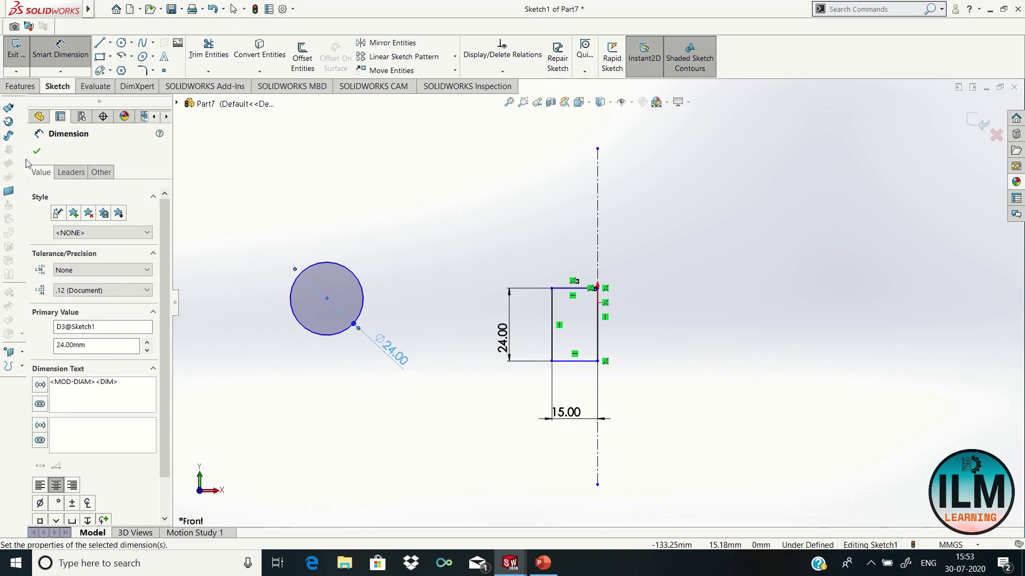
pyautogui.click(37, 153)
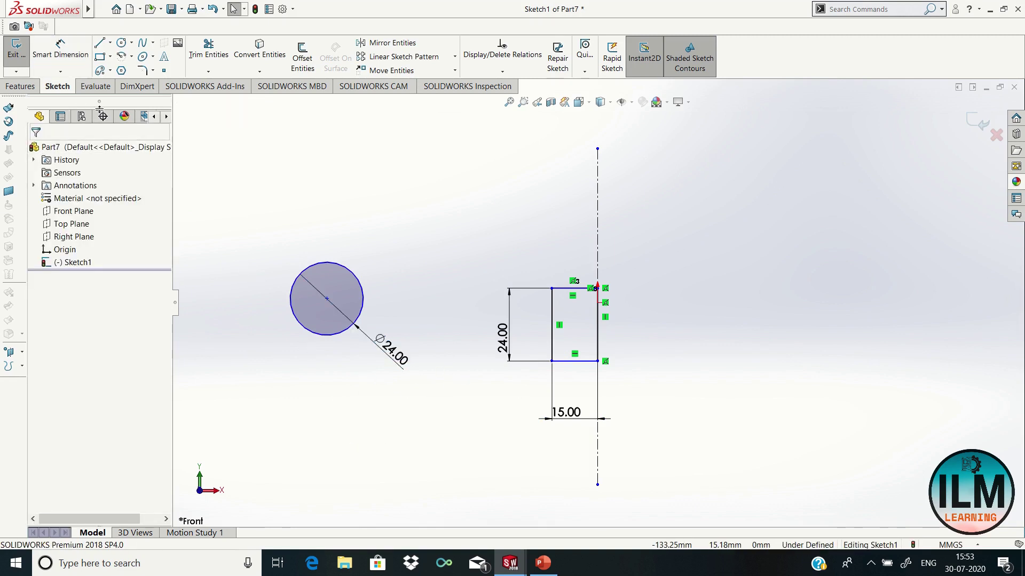
# Set the circle centre 12 below the rectangle's top-left corner.
pyautogui.click(326, 300)
pyautogui.click(551, 338)
pyautogui.keyDown('ctrl'); pyautogui.click(551, 289); pyautogui.keyUp('ctrl')
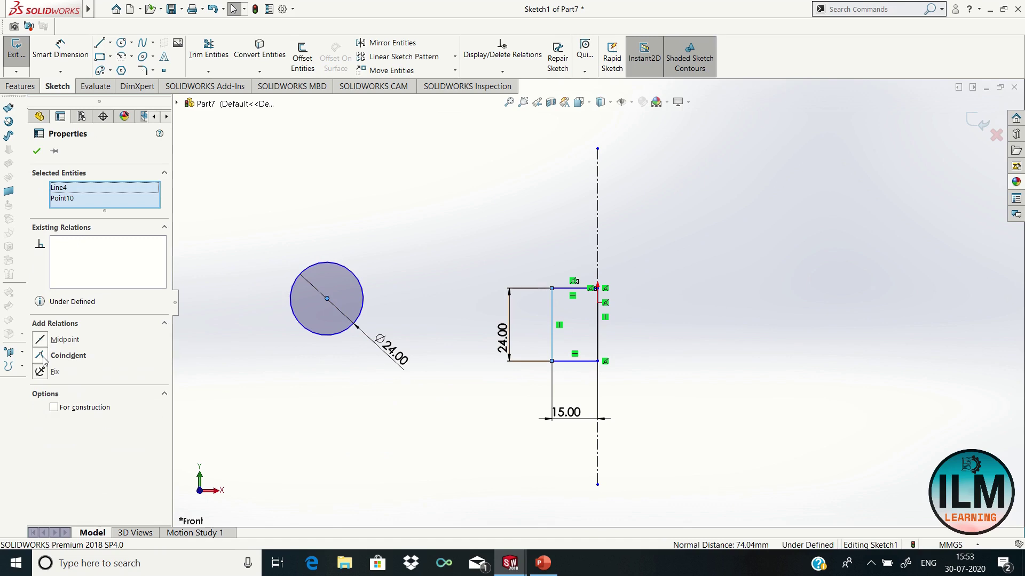
pyautogui.click(247, 399)
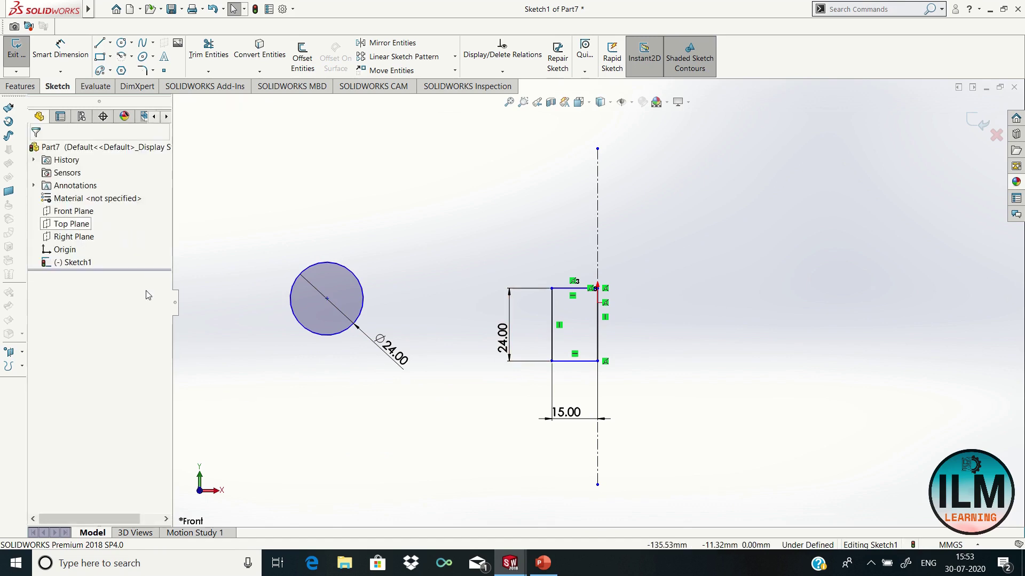
pyautogui.press('d')
pyautogui.click(327, 299)
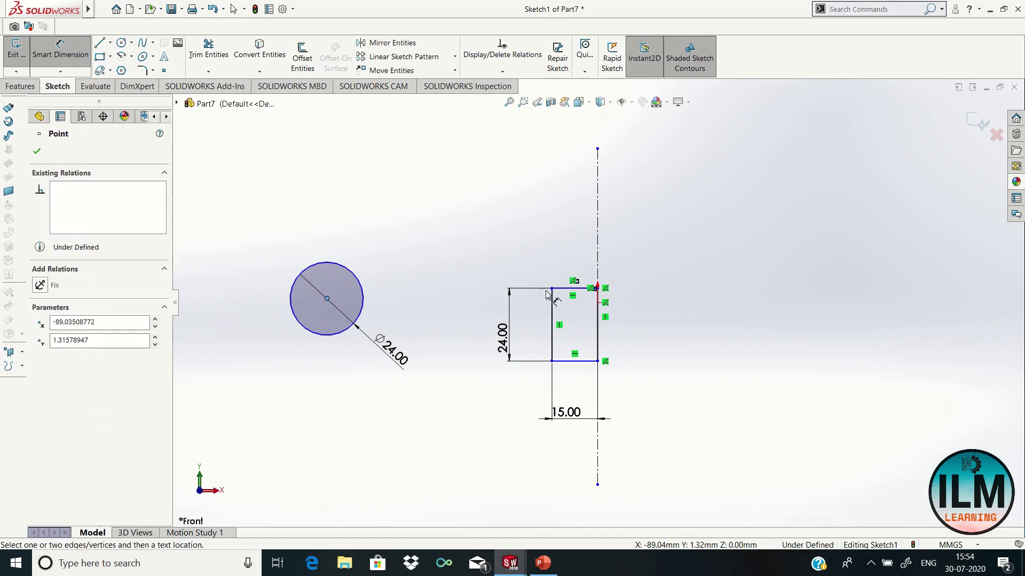
pyautogui.click(552, 290)
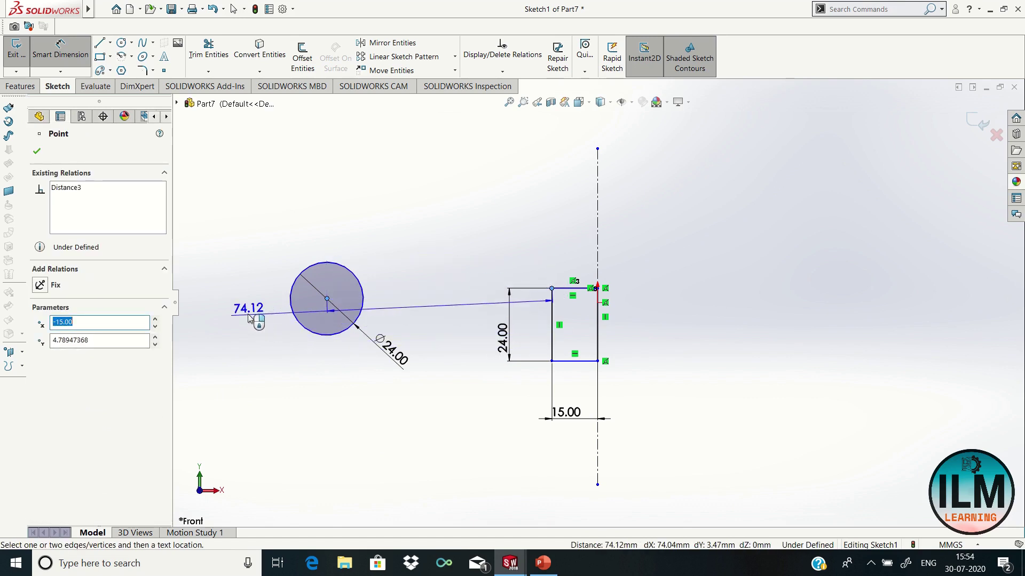
pyautogui.click(245, 303)
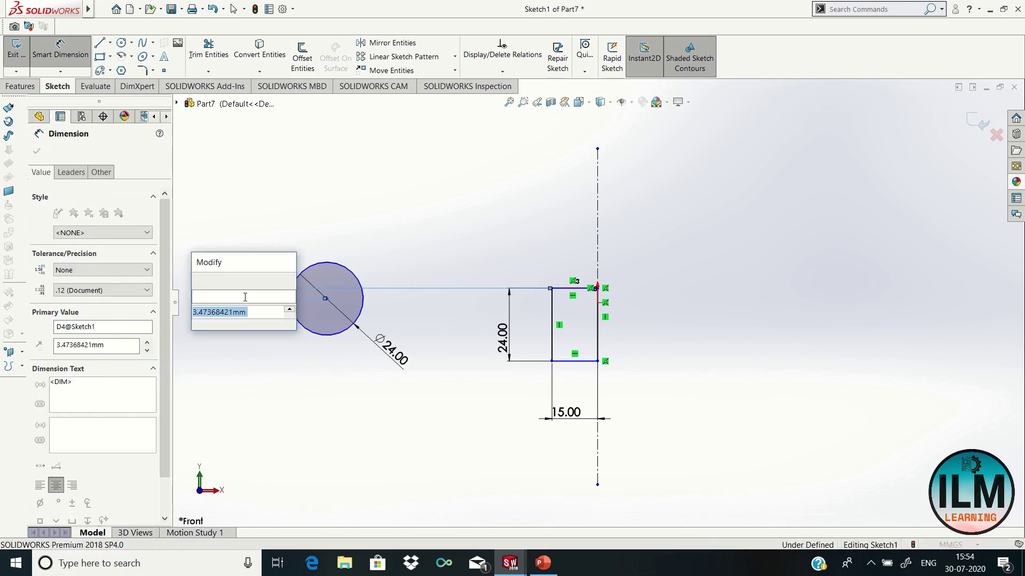
pyautogui.write('12')
pyautogui.press('Return')
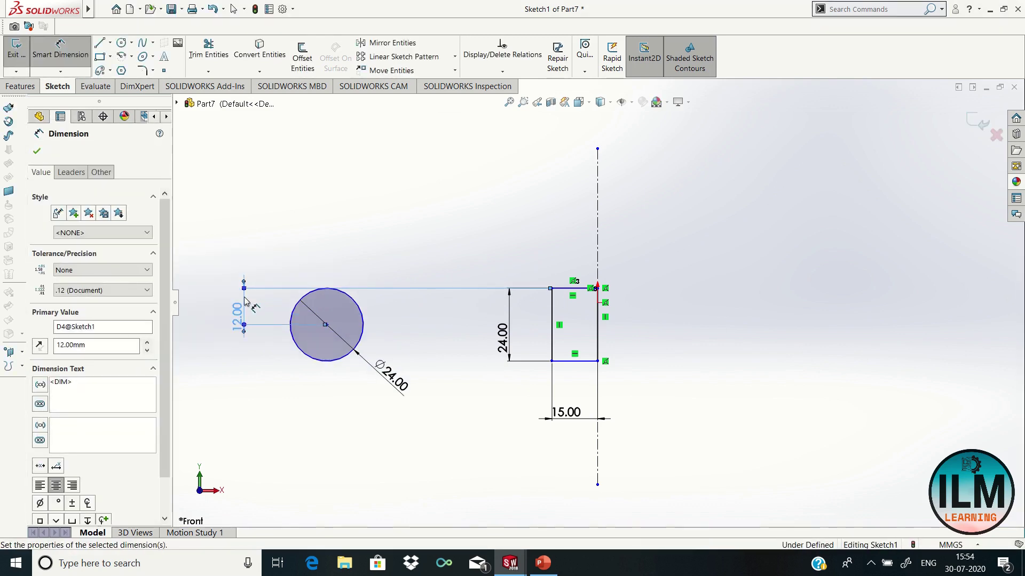
pyautogui.click(42, 150)
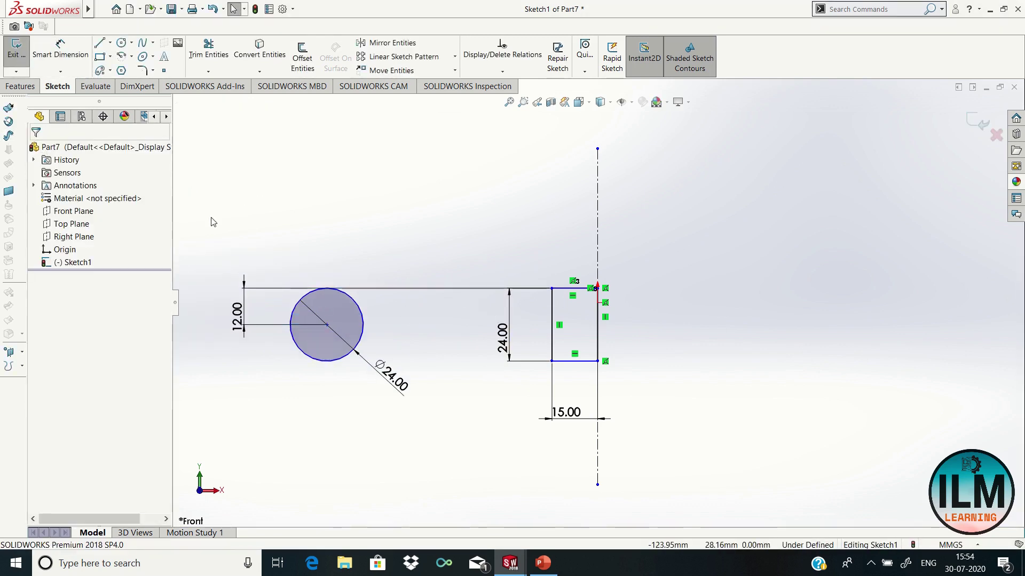
pyautogui.click(21, 86)
# Revolve the sketch 360° about the centerline with Thin Feature off, making ring and cylinder.
pyautogui.click(55, 58)
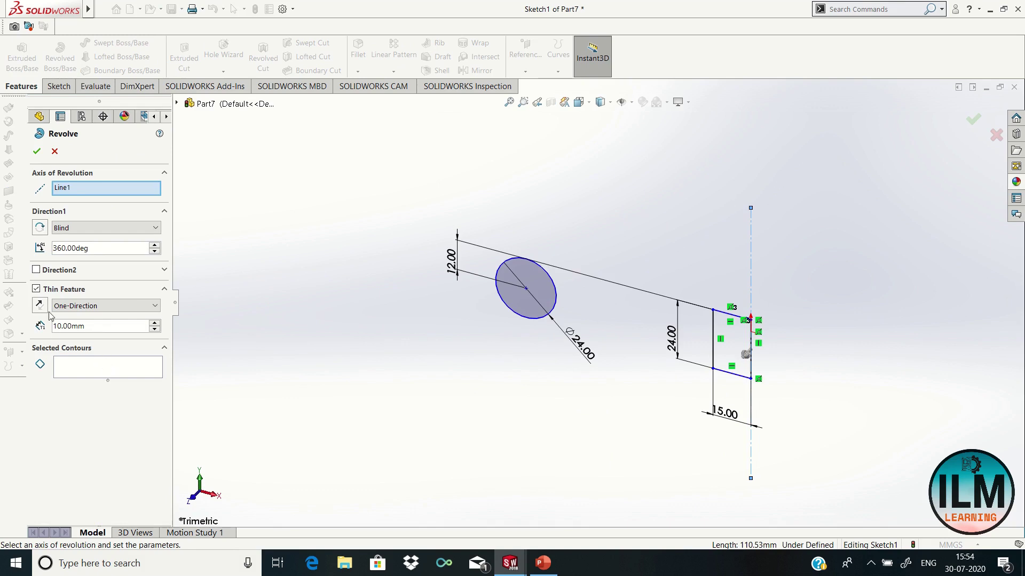
pyautogui.click(36, 290)
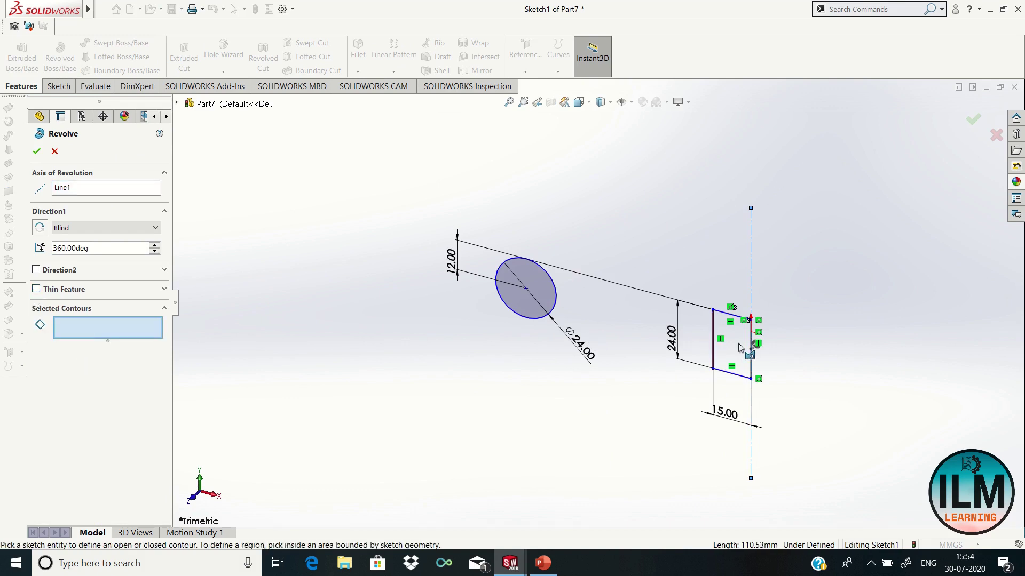
pyautogui.press('Escape')
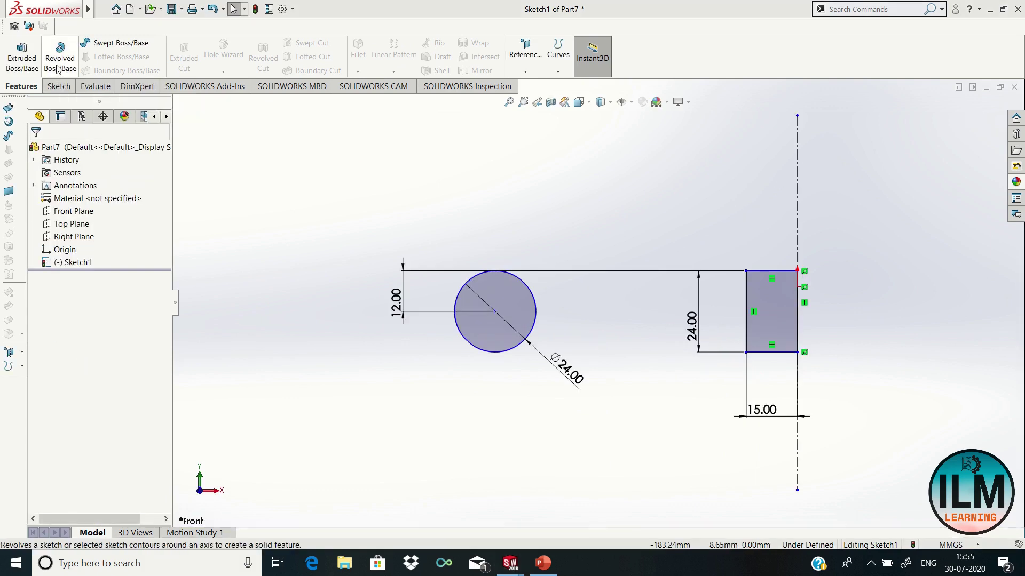
pyautogui.click(59, 66)
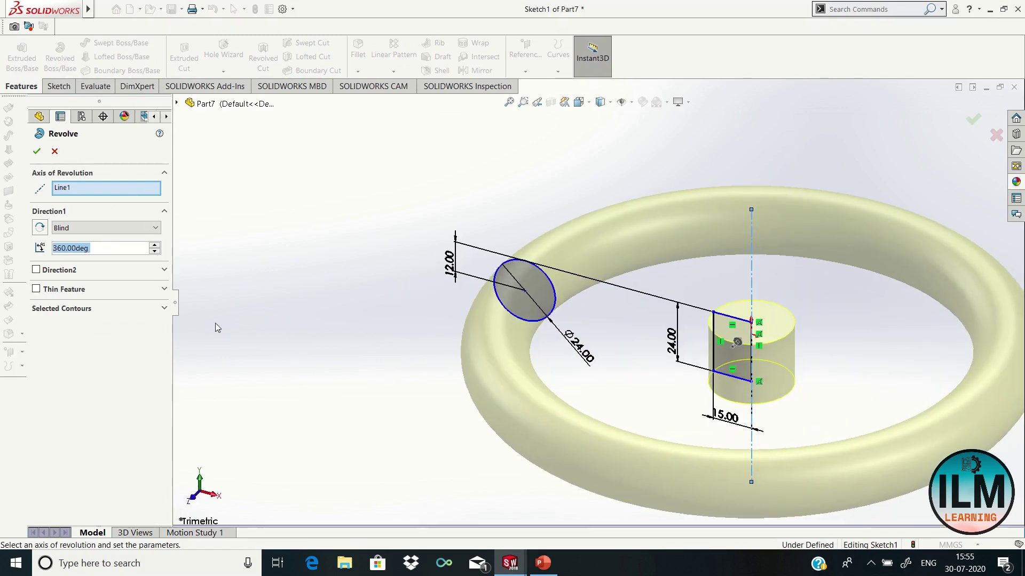
pyautogui.click(38, 153)
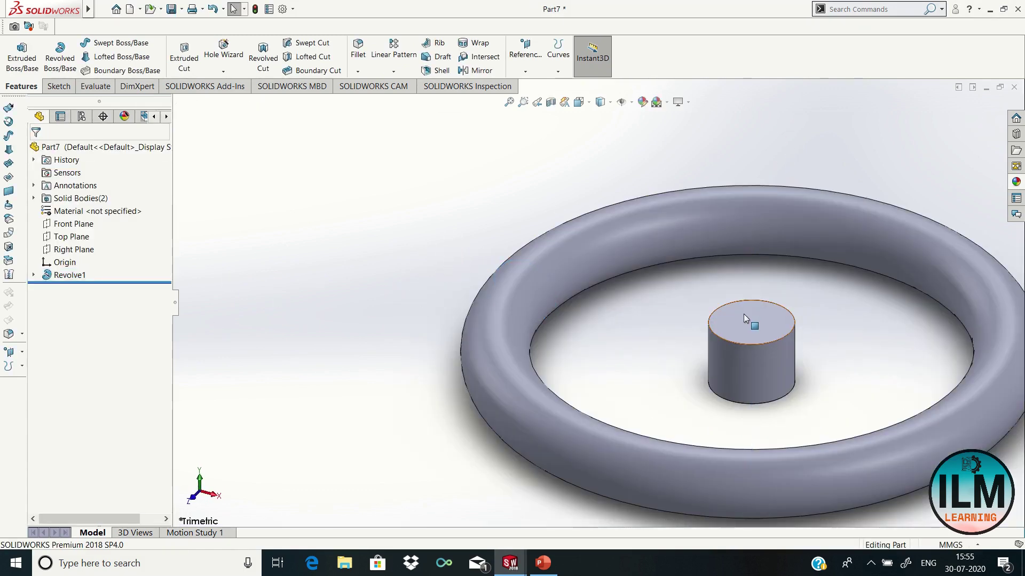
pyautogui.rightClick(746, 318)
# Start a sketch on the cylinder's top face and draw a centre rectangle at the origin.
pyautogui.click(818, 300)
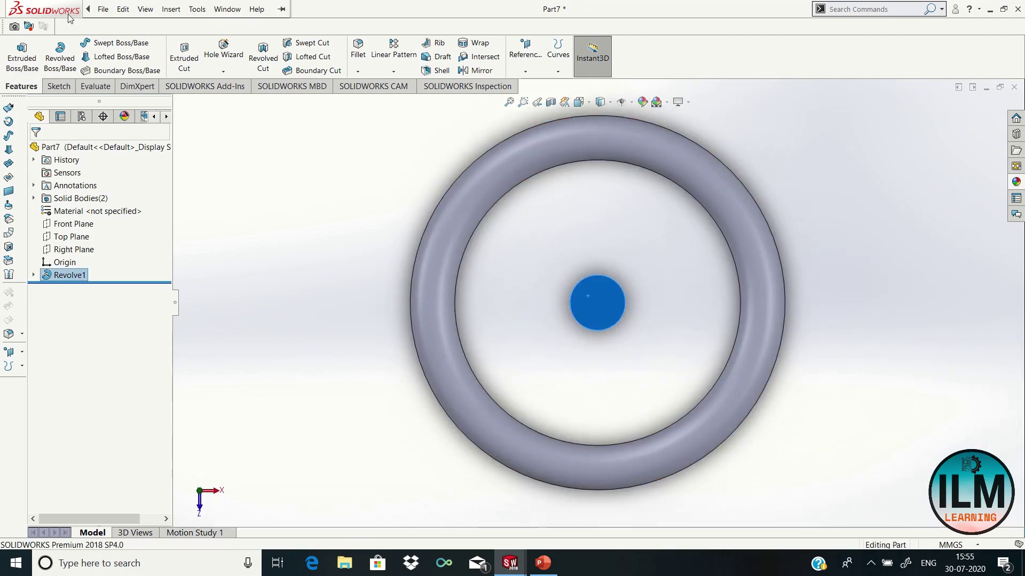
pyautogui.rightClick(610, 301)
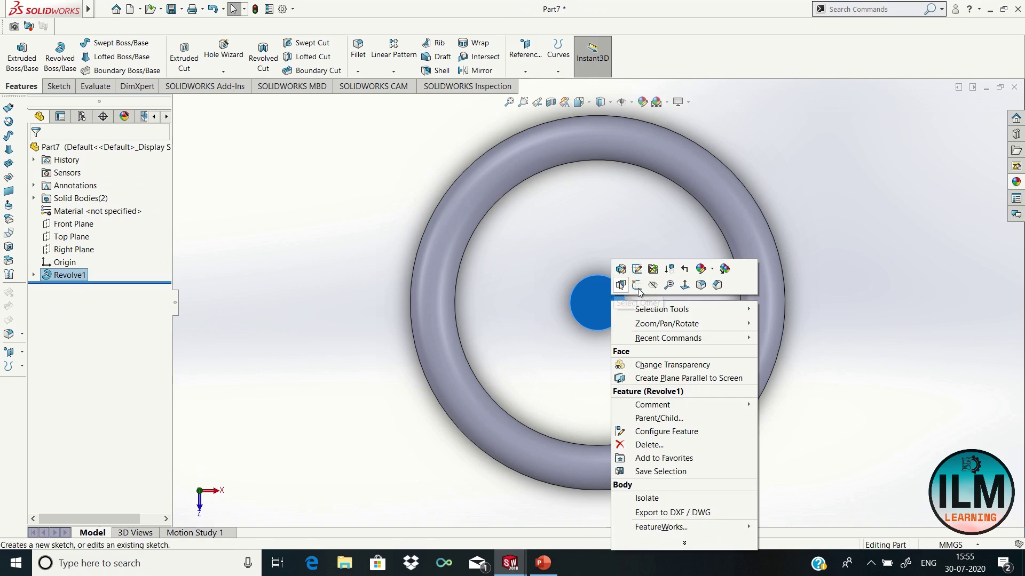
pyautogui.click(587, 286)
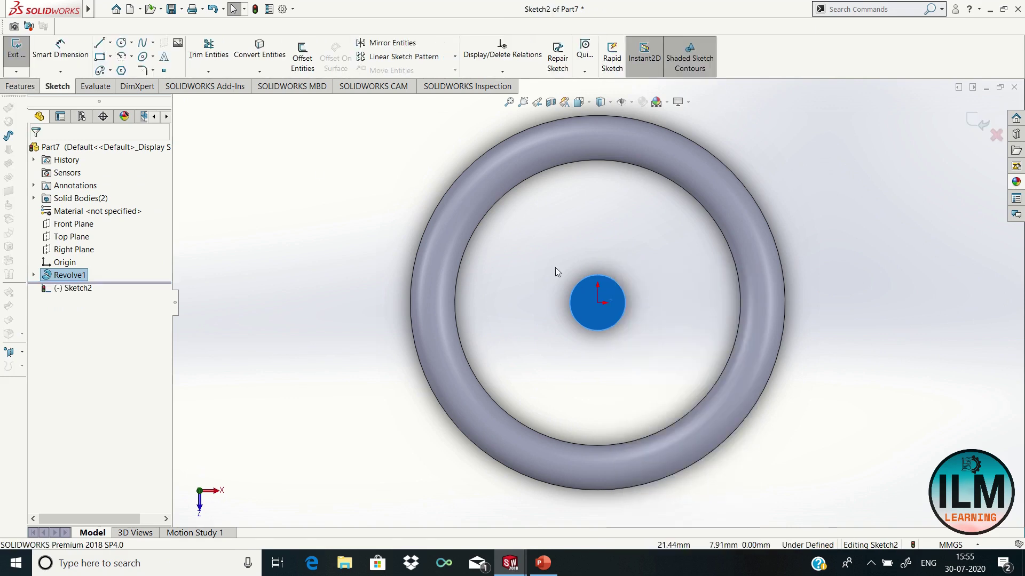
pyautogui.click(110, 57)
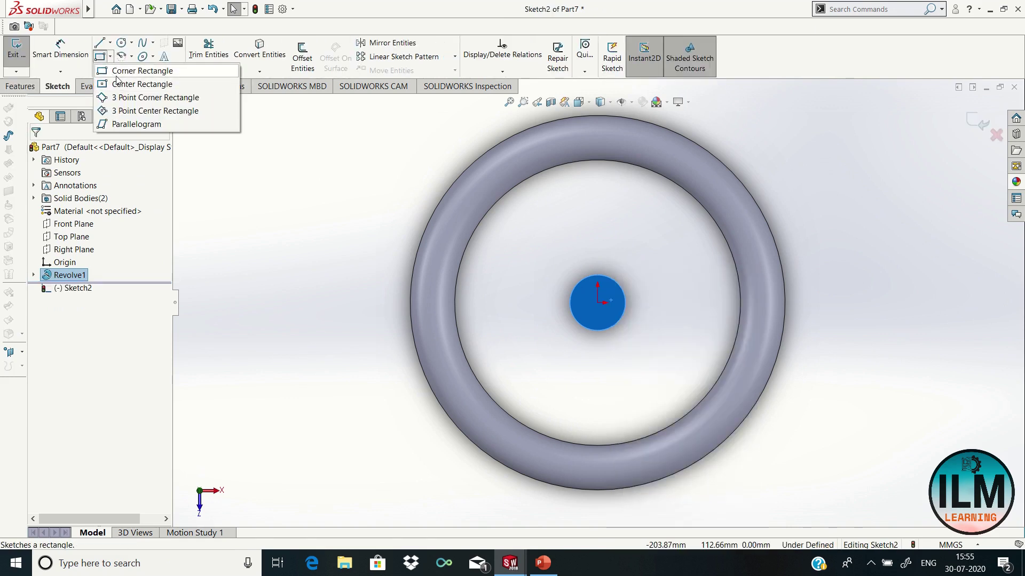
pyautogui.click(115, 83)
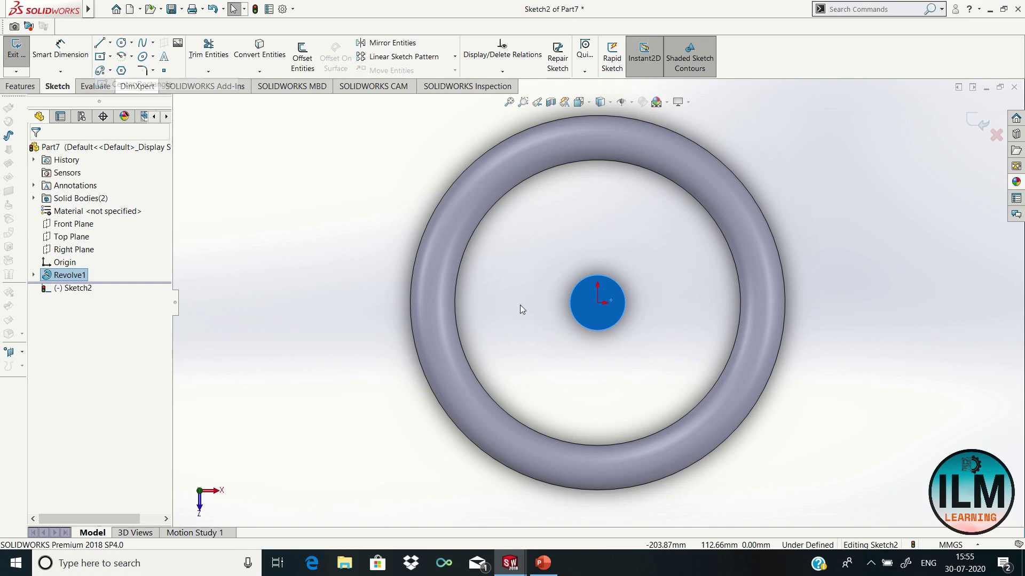
pyautogui.click(598, 303)
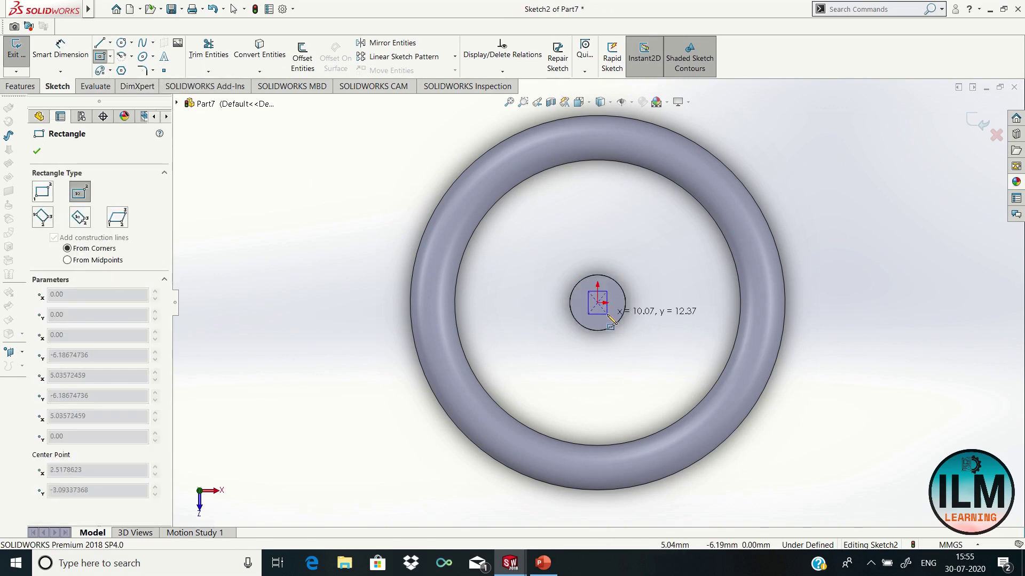
pyautogui.click(611, 320)
pyautogui.rightClick(607, 314)
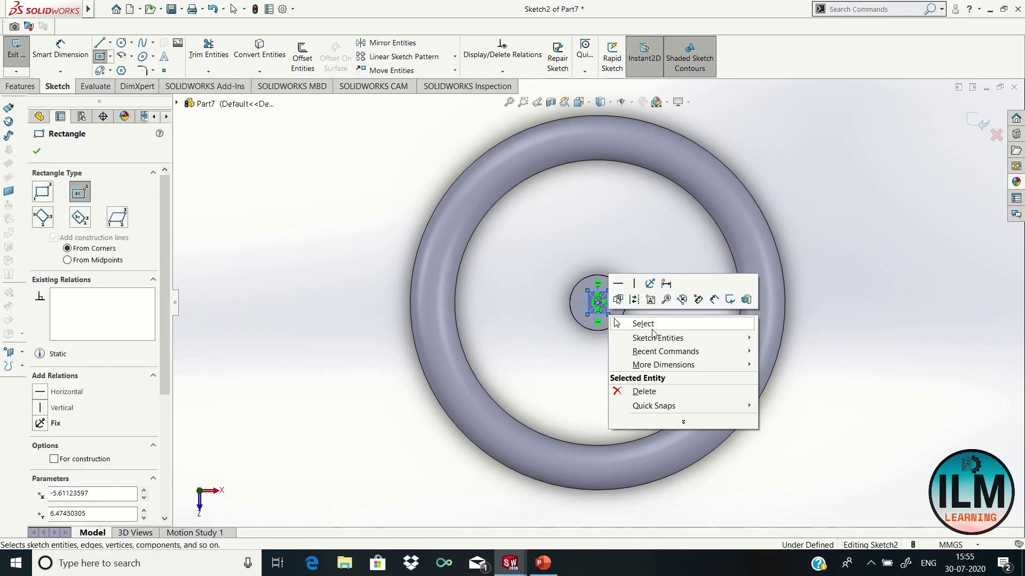
pyautogui.click(652, 325)
# Dimension the centre rectangle's bottom and right edges to 14 mm each.
pyautogui.scroll(-5, 581, 328)
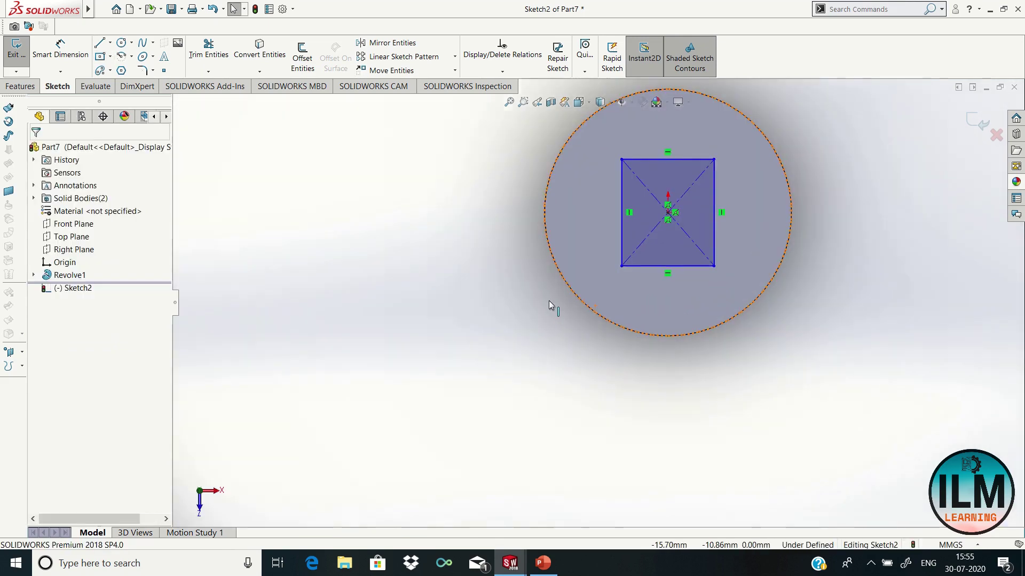
pyautogui.click(68, 52)
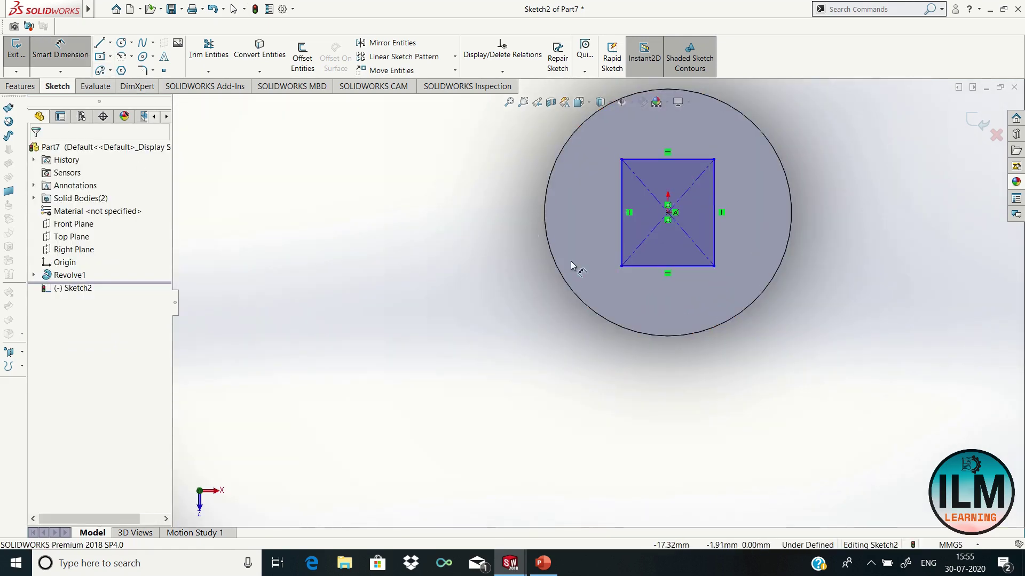
pyautogui.click(681, 267)
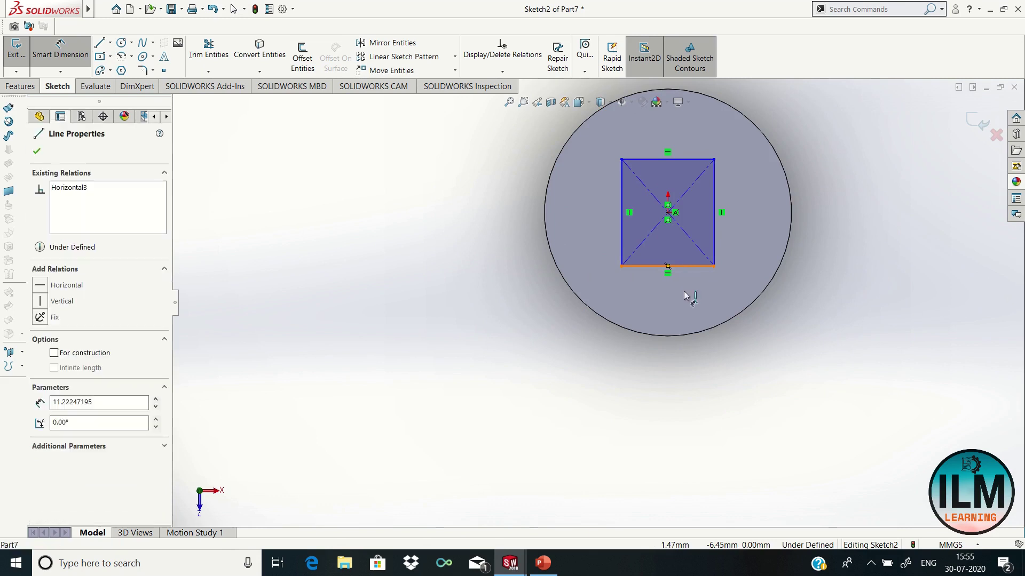
pyautogui.click(672, 305)
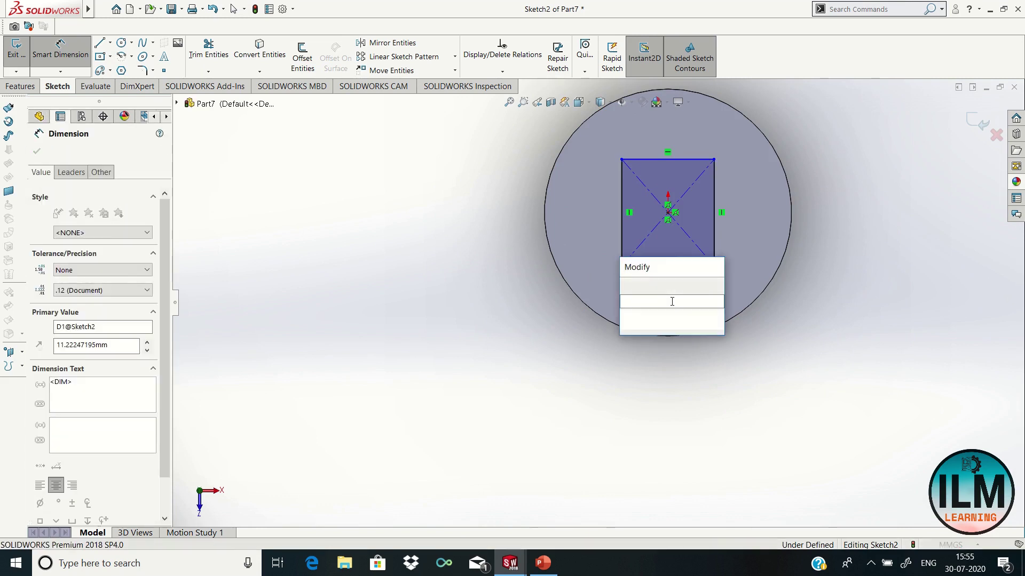
pyautogui.write('14')
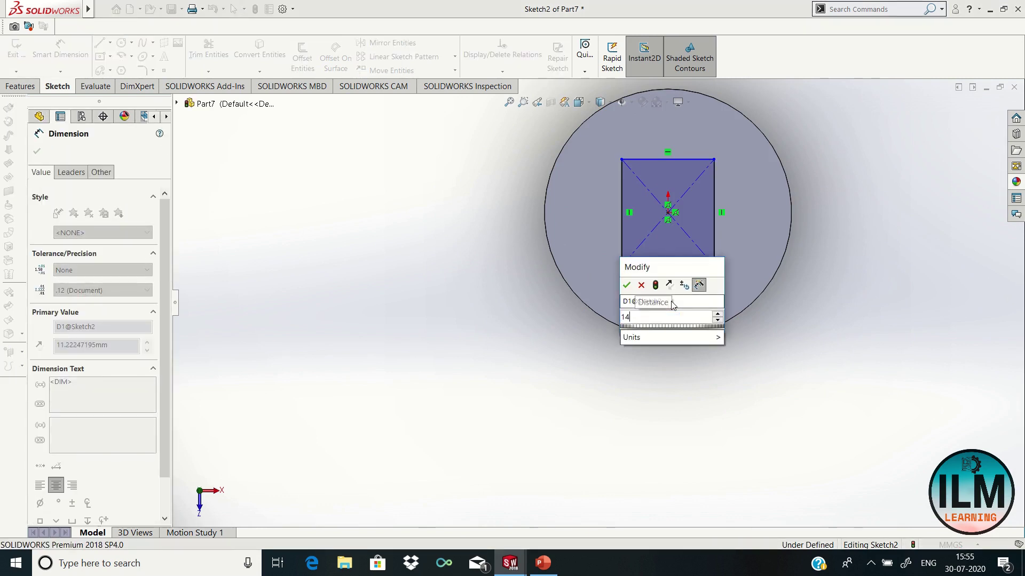
pyautogui.click(627, 286)
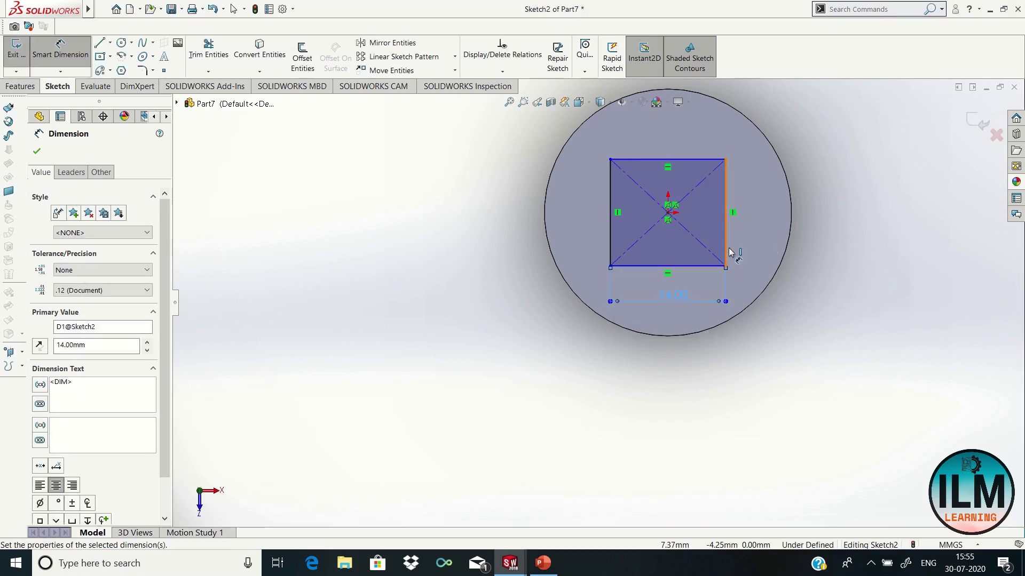
pyautogui.click(727, 249)
pyautogui.click(753, 250)
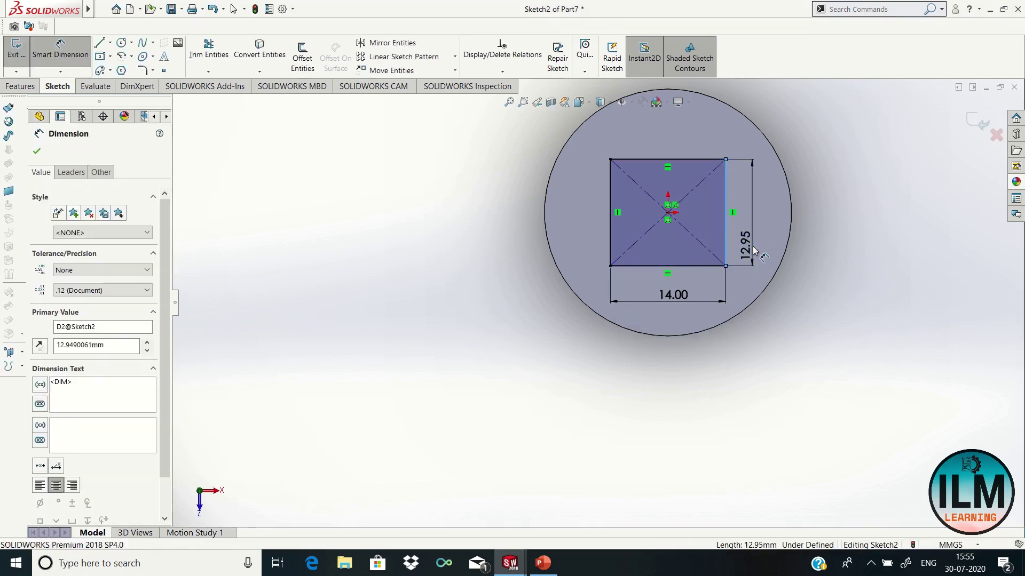
pyautogui.write('14')
pyautogui.press('Return')
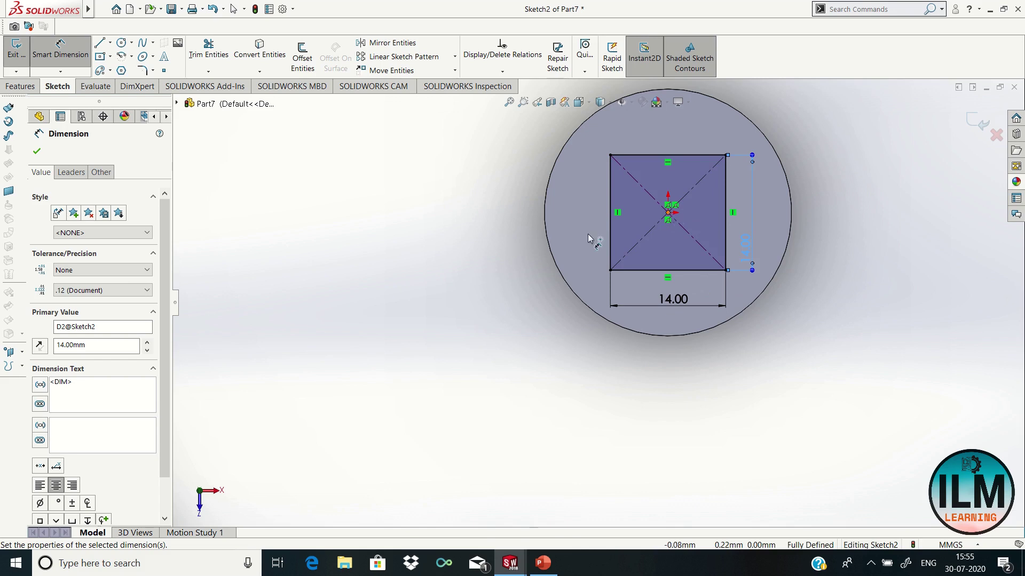
# Extruded Cut the 14 mm square Through All into the central cylinder.
pyautogui.click(38, 151)
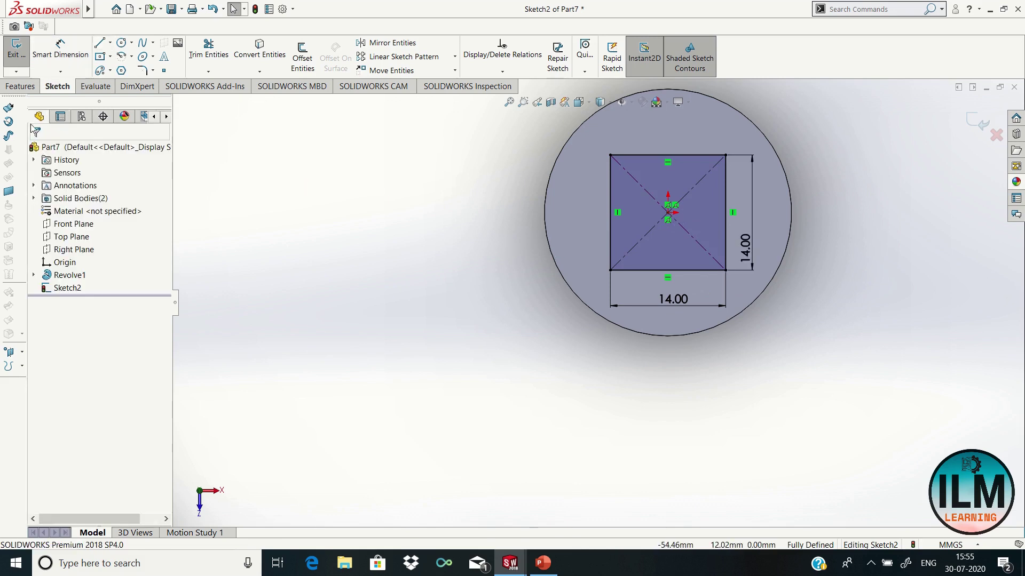
pyautogui.click(26, 91)
pyautogui.click(68, 59)
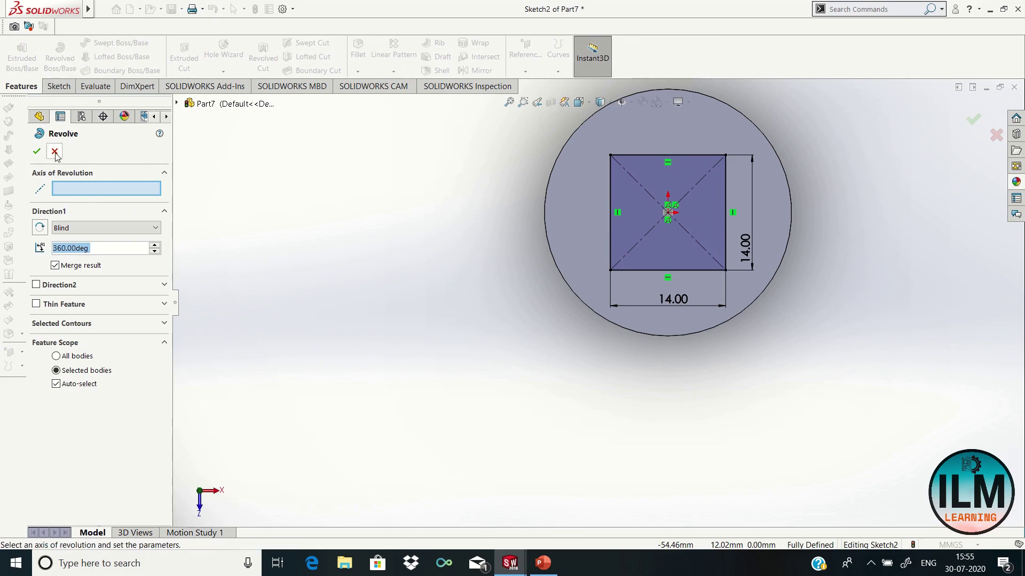
pyautogui.click(54, 151)
pyautogui.click(177, 53)
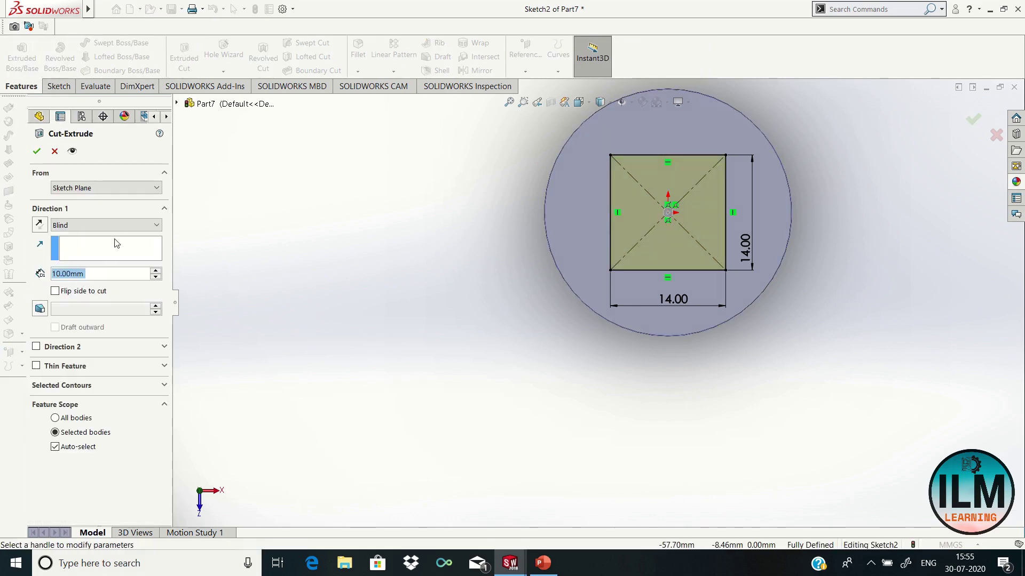
pyautogui.click(106, 225)
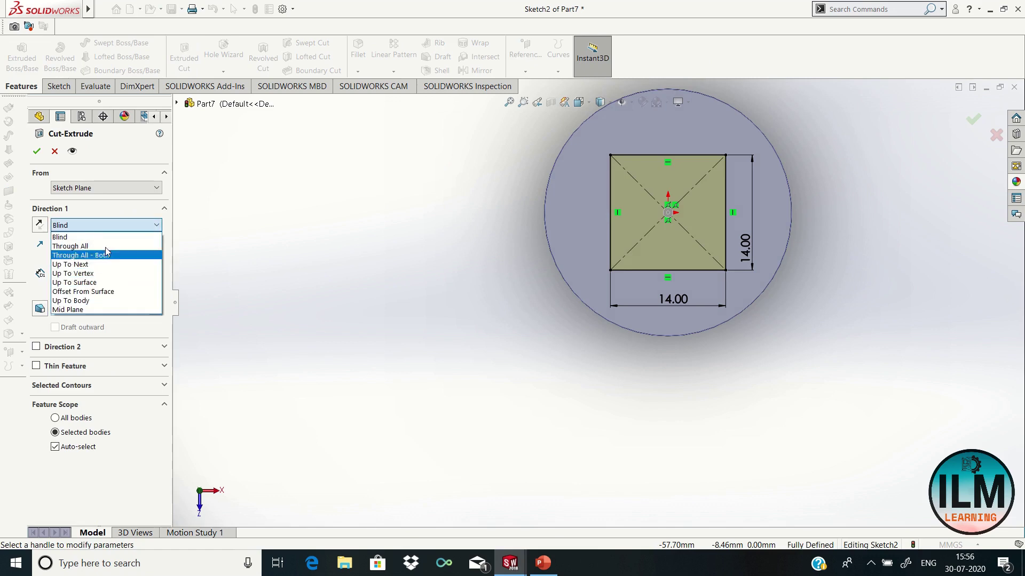
pyautogui.click(104, 246)
pyautogui.click(36, 152)
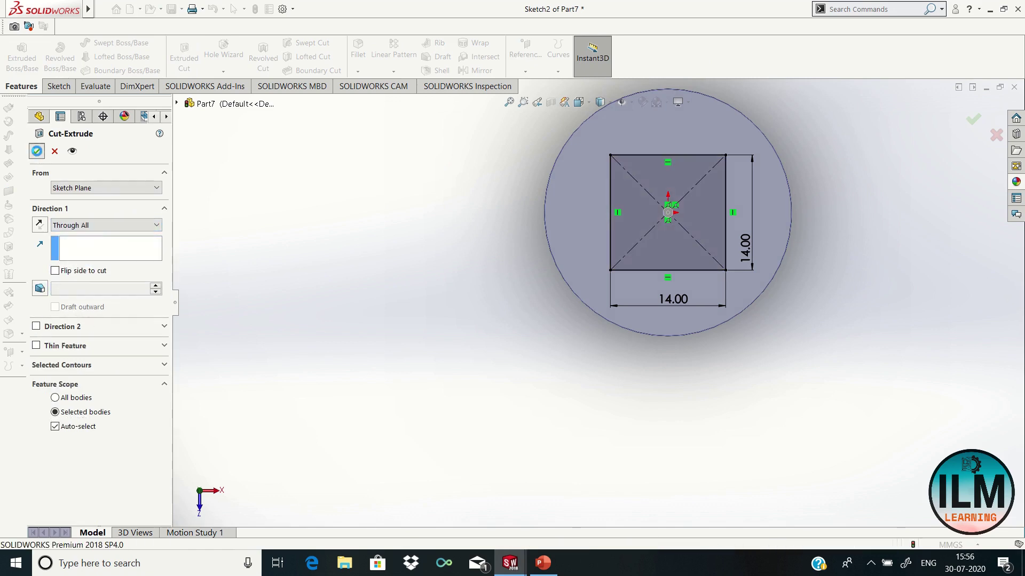
pyautogui.click(398, 342)
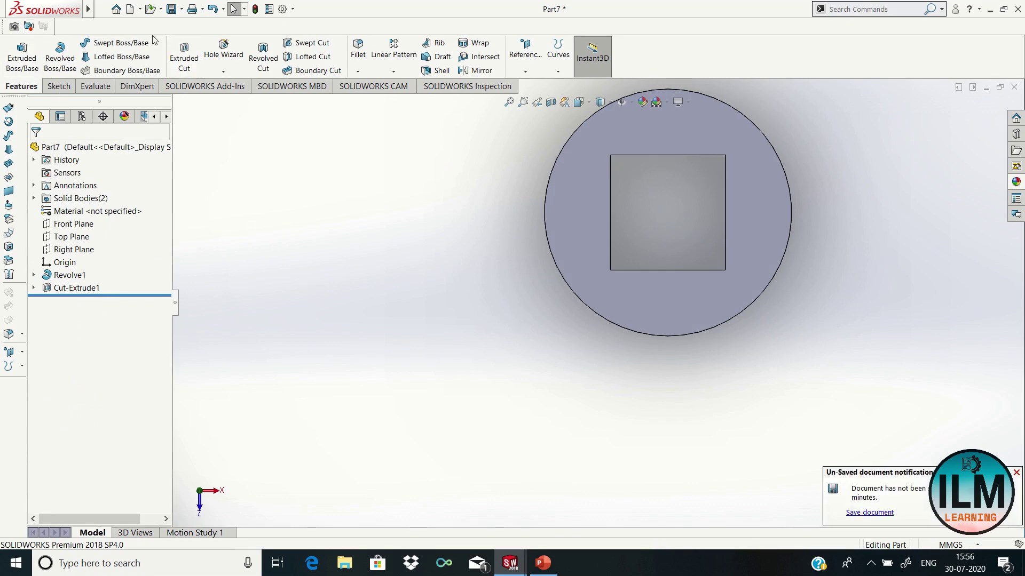
# Create Plane1 offset 15 mm from the Right Plane.
pyautogui.click(512, 106)
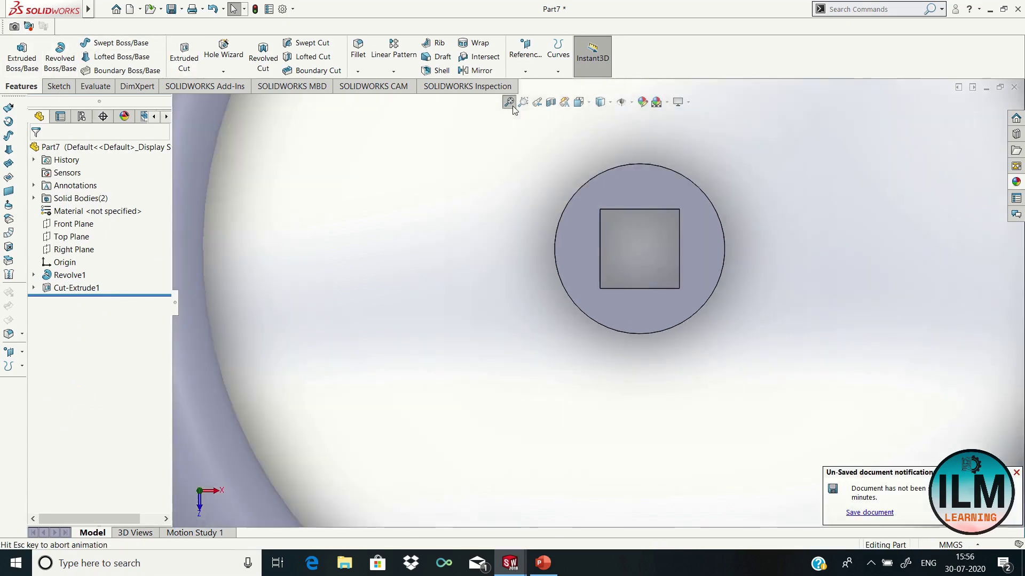
pyautogui.click(78, 251)
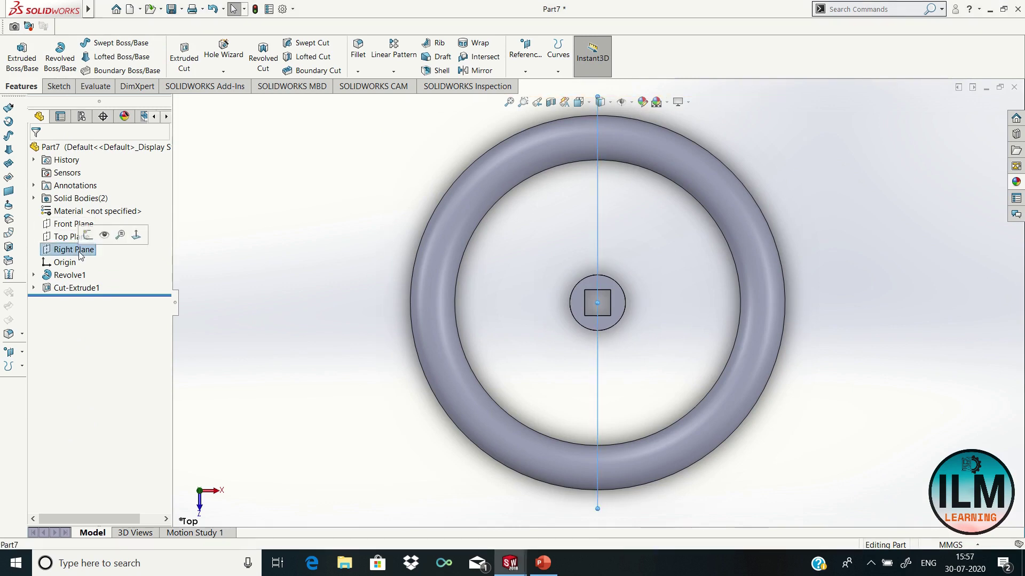
pyautogui.click(525, 59)
pyautogui.click(534, 81)
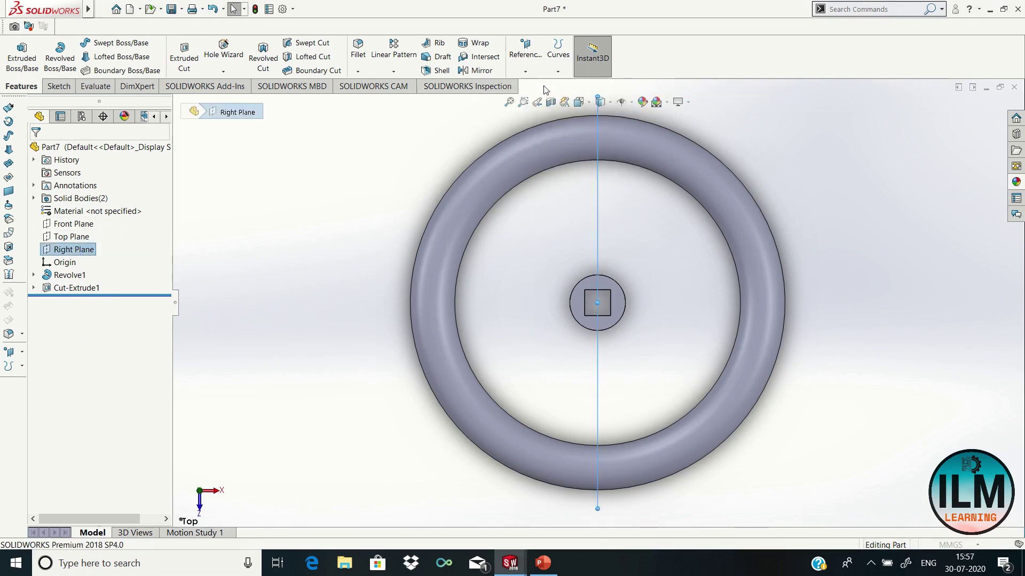
pyautogui.write('15')
pyautogui.press('Return')
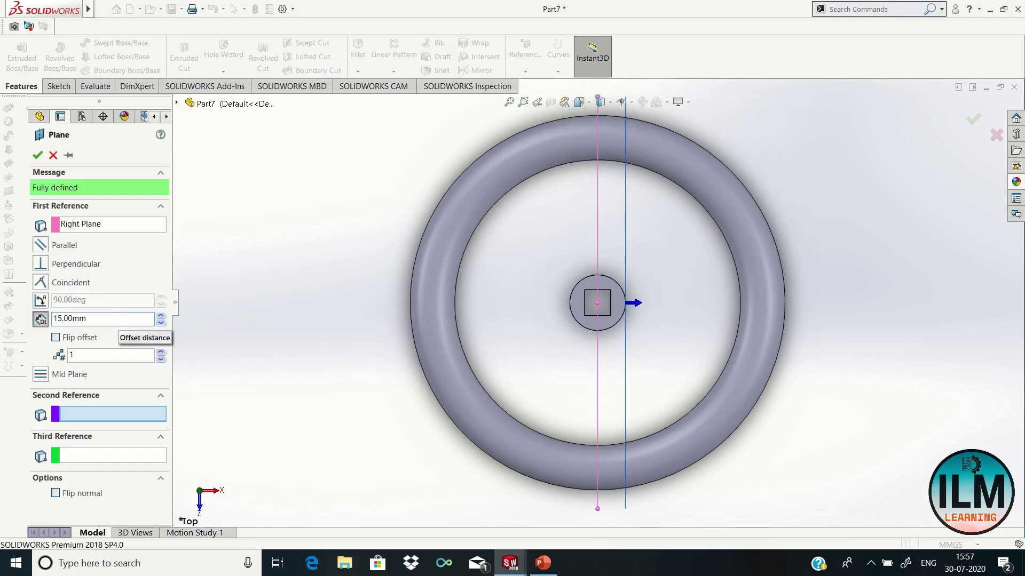
pyautogui.press('Return')
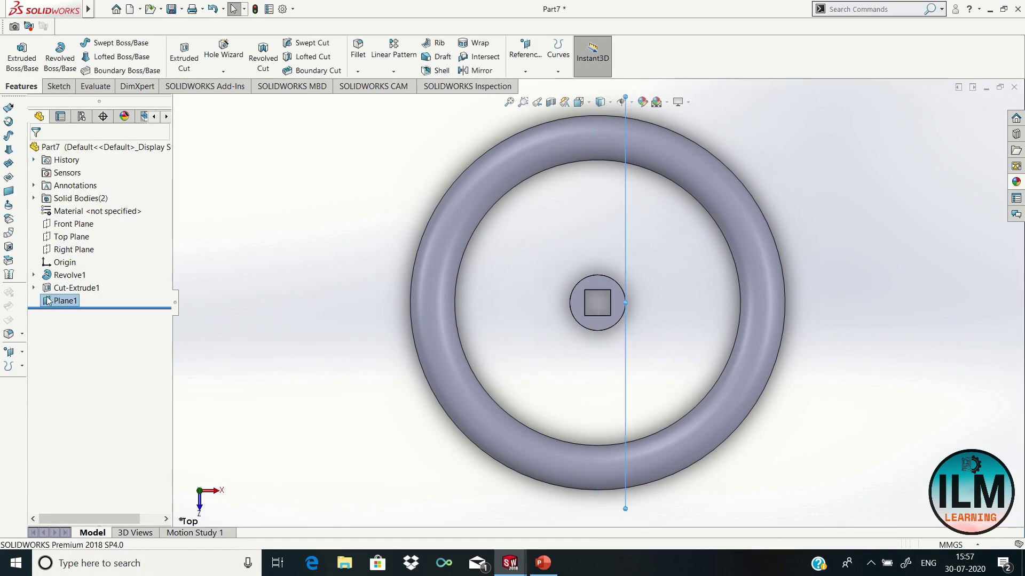
# View Plane1 Normal To, preview a section through it, then start a sketch on it.
pyautogui.rightClick(53, 301)
pyautogui.click(115, 286)
pyautogui.rightClick(65, 302)
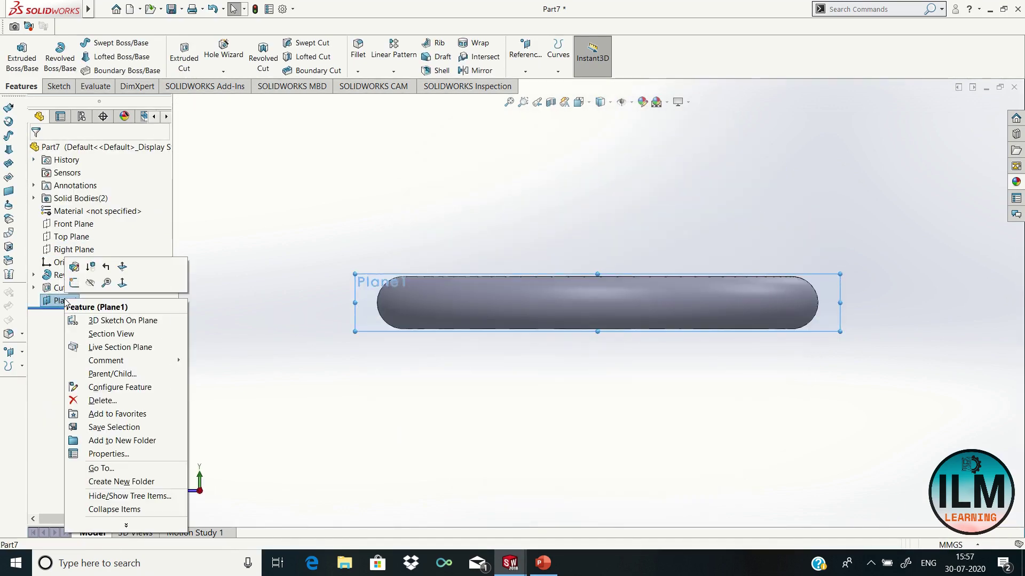
pyautogui.click(551, 102)
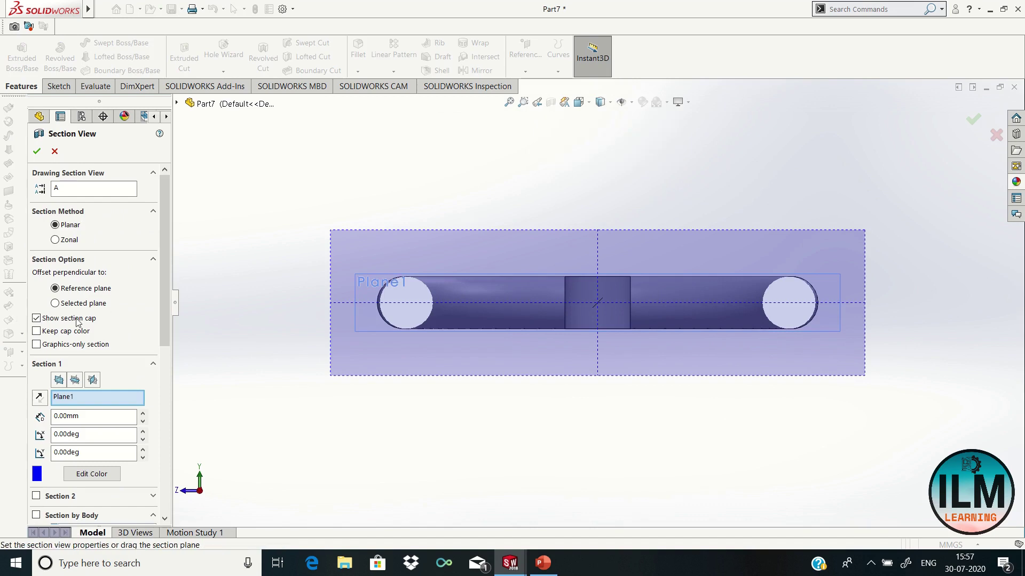
pyautogui.click(33, 150)
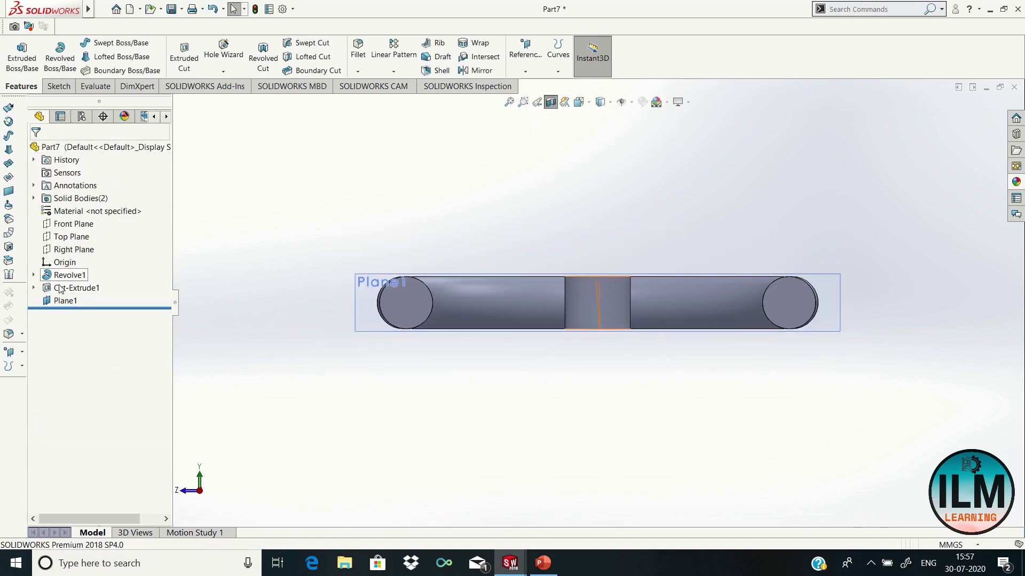
pyautogui.rightClick(63, 301)
pyautogui.click(74, 315)
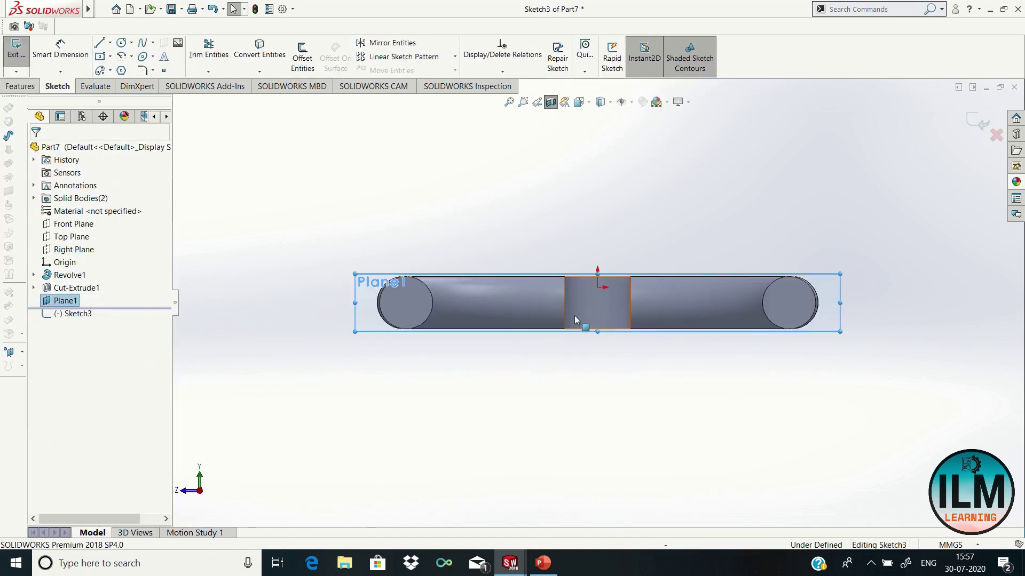
# Draw a circle of about 10.84 radius centred at the origin on Plane1.
pyautogui.click(122, 42)
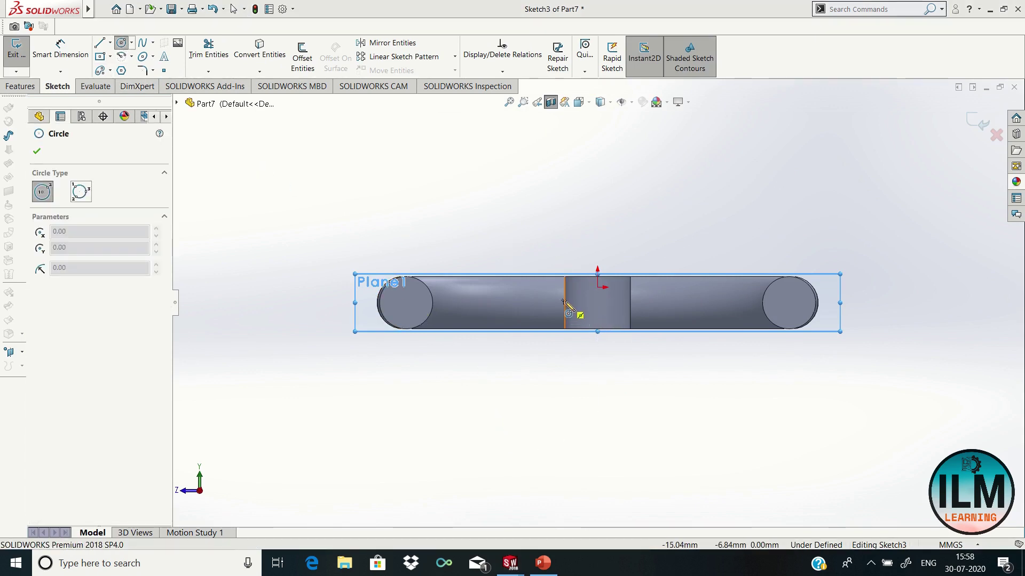
pyautogui.click(598, 305)
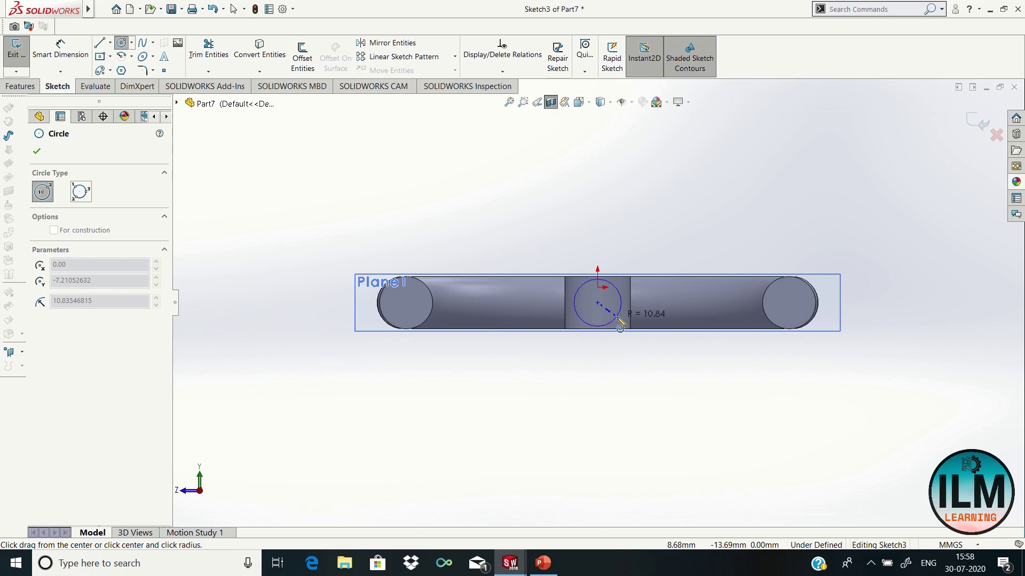
pyautogui.click(616, 318)
pyautogui.rightClick(616, 317)
pyautogui.click(638, 326)
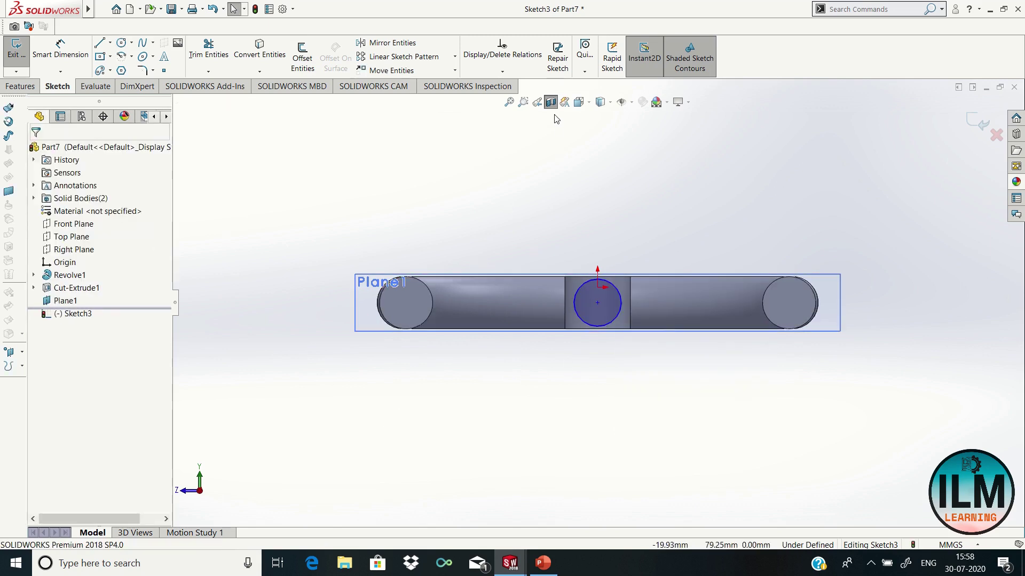
pyautogui.rightClick(276, 261)
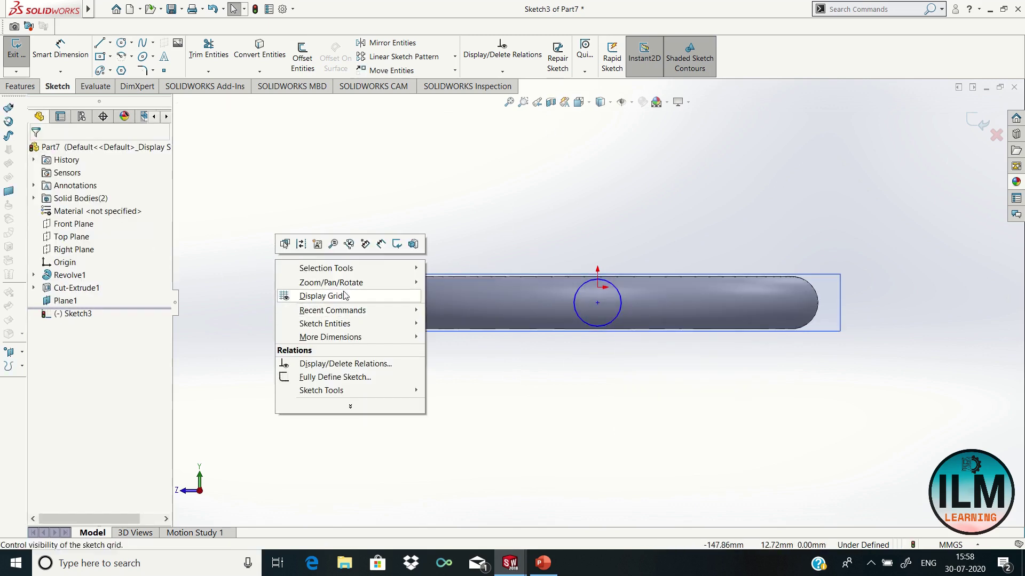
pyautogui.click(454, 324)
pyautogui.moveTo(469, 351); pyautogui.dragTo(463, 410)
pyautogui.rightClick(462, 410)
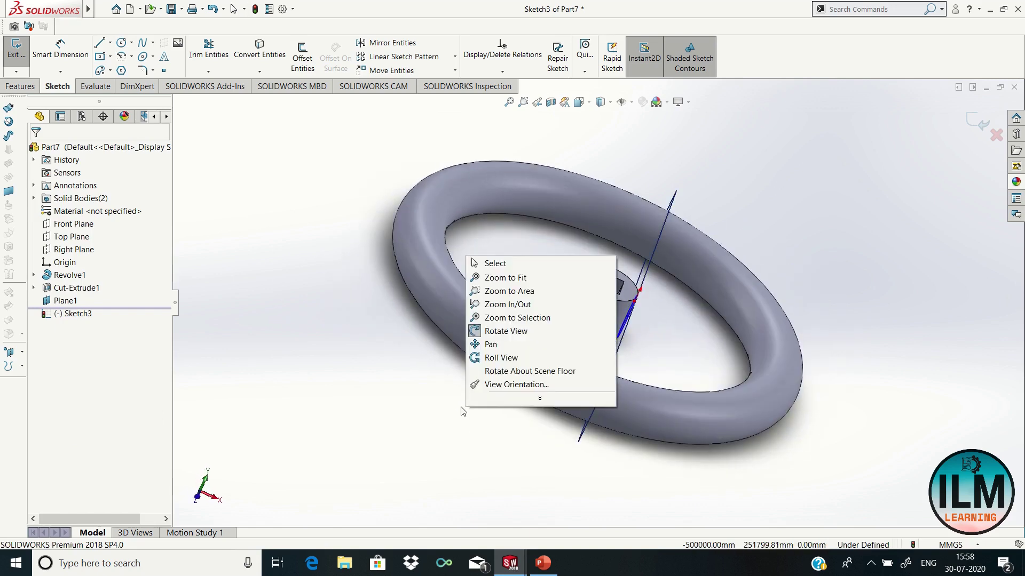
pyautogui.click(496, 264)
# Extrude the circle Up To Surface of the ring, reversed, with 4° draft.
pyautogui.click(12, 87)
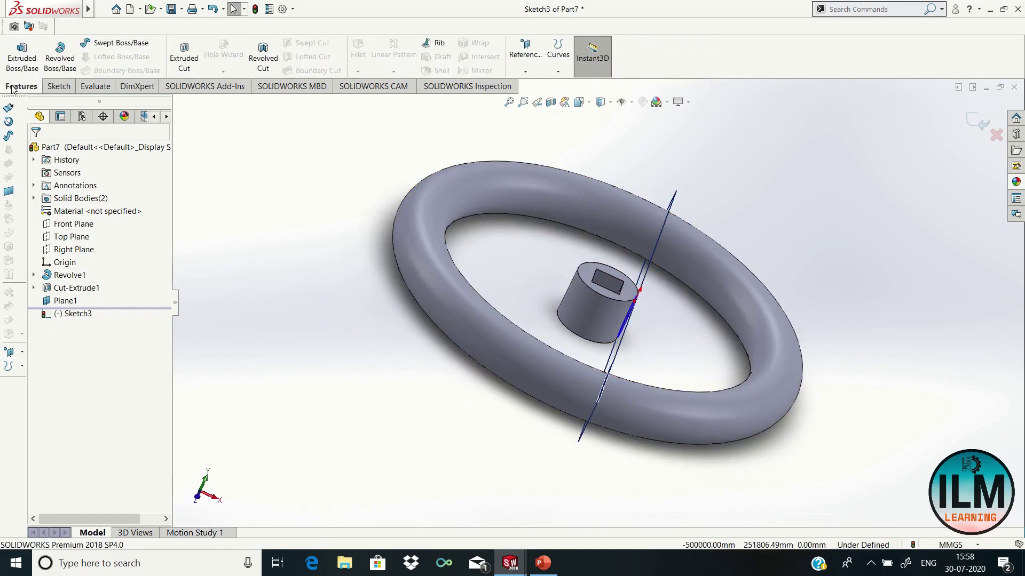
pyautogui.click(22, 56)
pyautogui.click(116, 226)
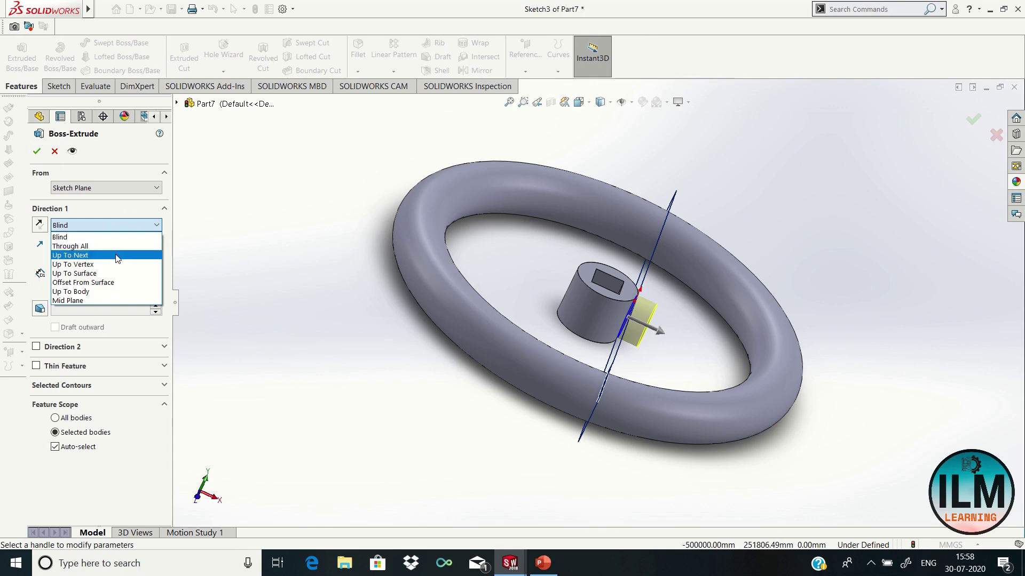
pyautogui.click(74, 273)
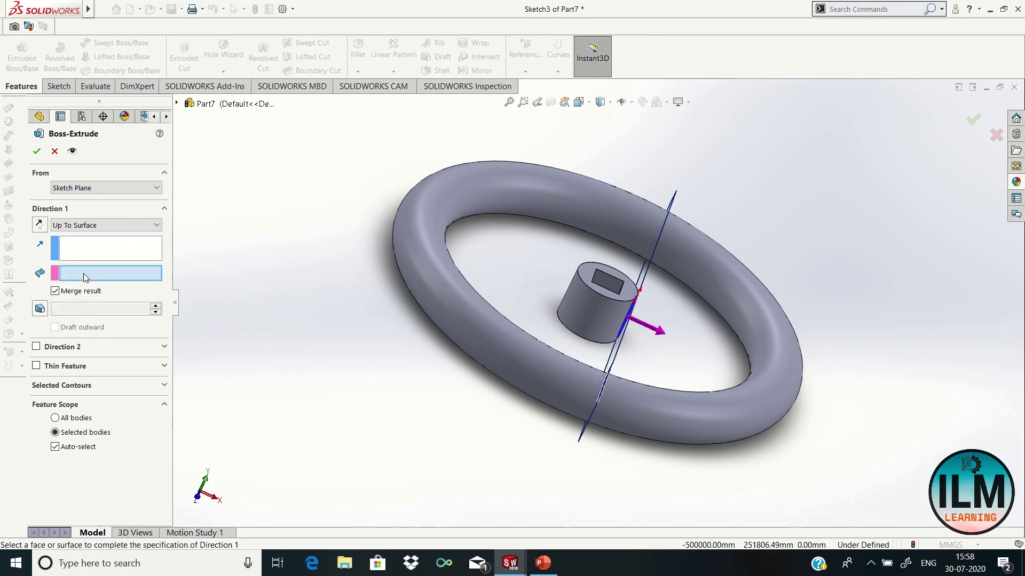
pyautogui.click(755, 351)
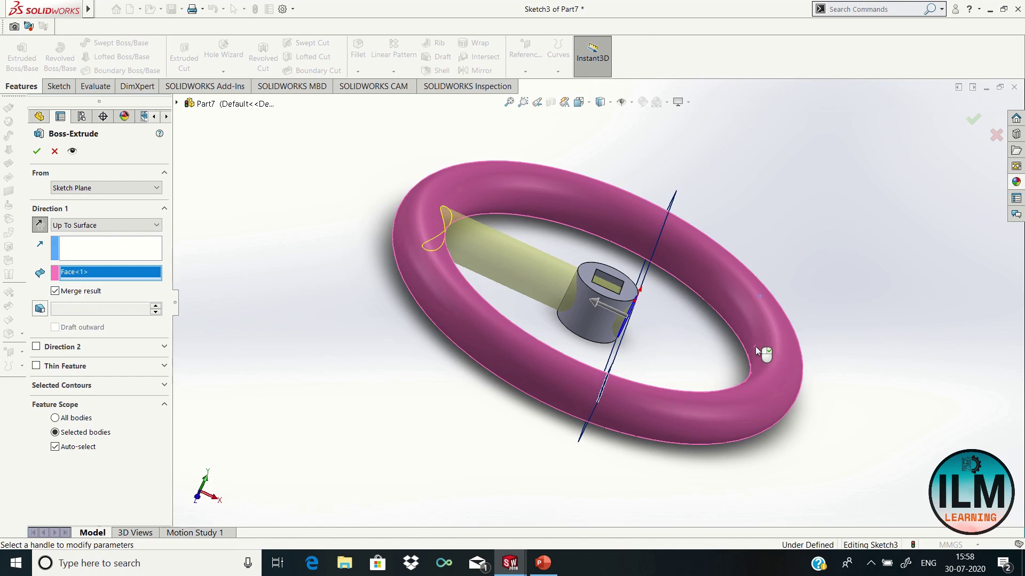
pyautogui.click(40, 225)
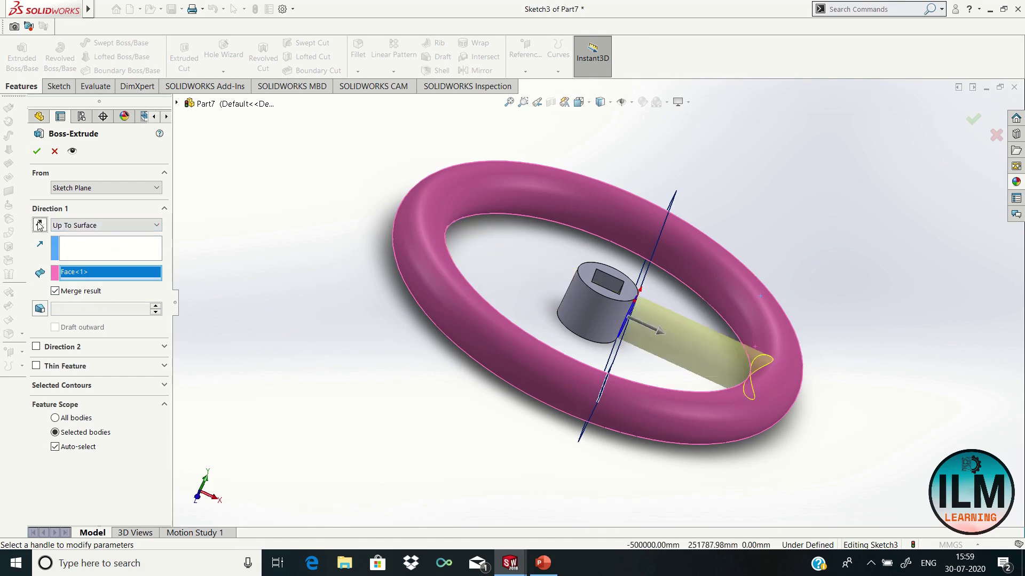
pyautogui.click(36, 311)
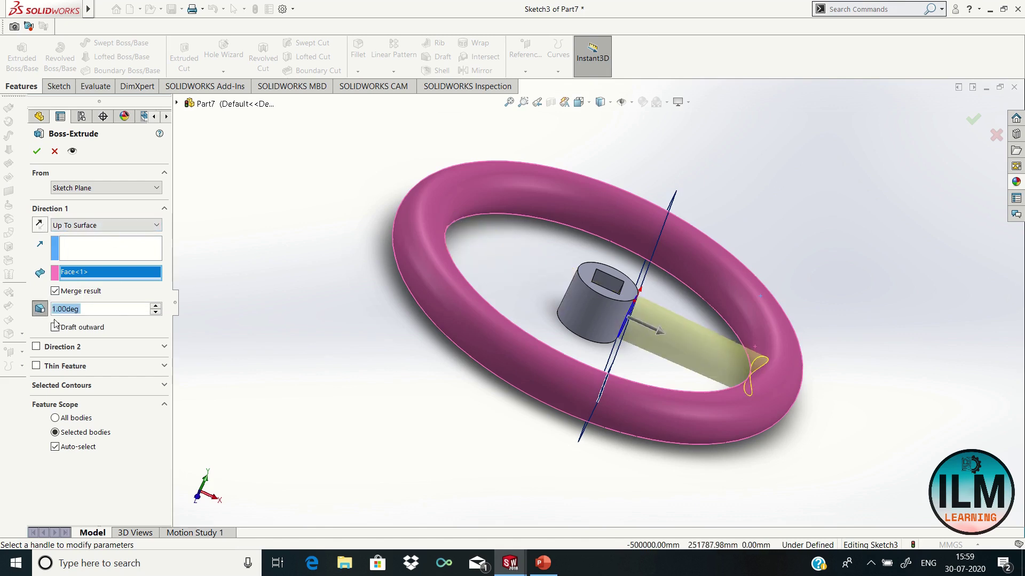
pyautogui.click(155, 307)
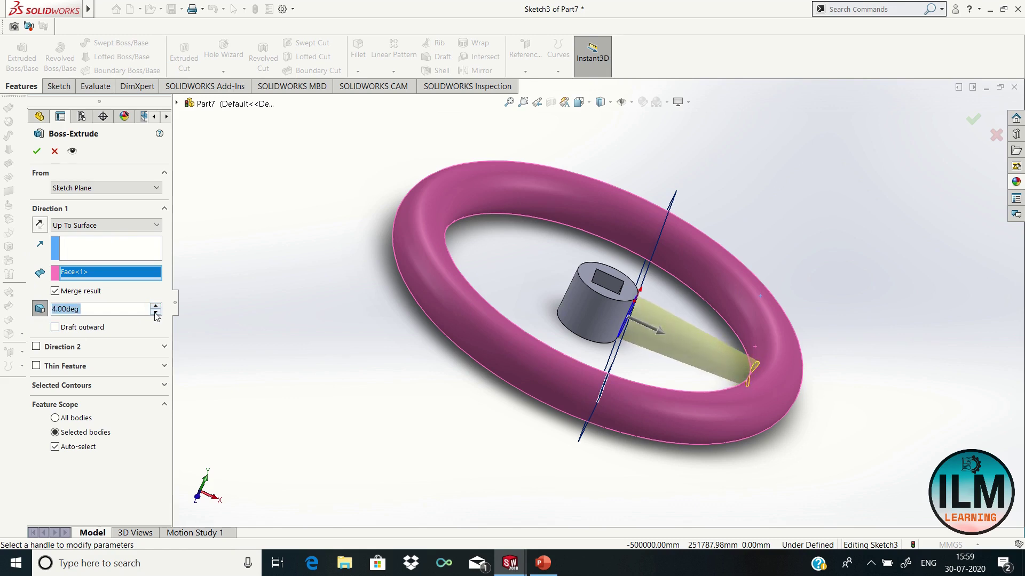
# Add Direction 2 extruding Up To Surface of the hub, and confirm the spoke.
pyautogui.click(35, 347)
pyautogui.click(91, 362)
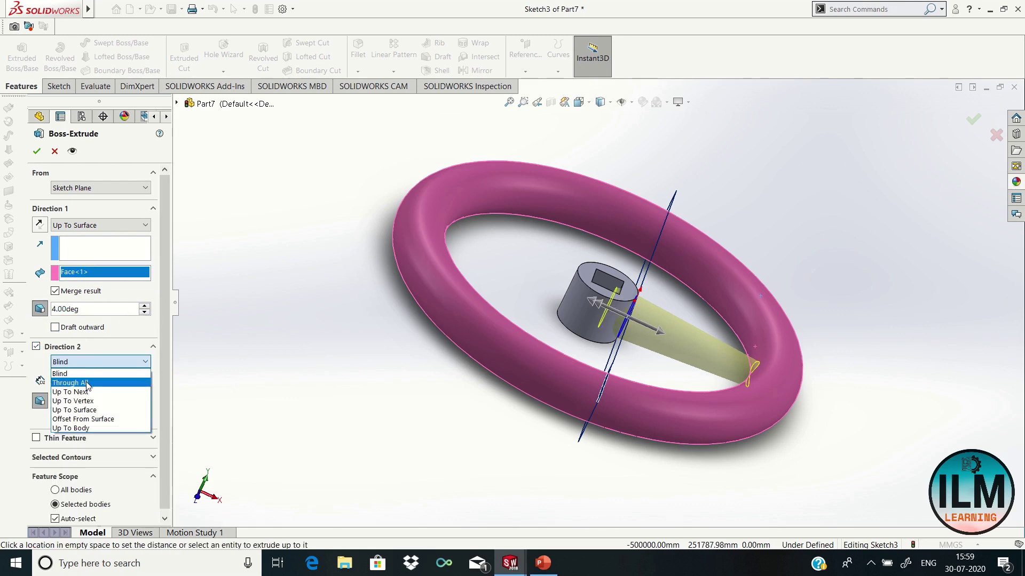
pyautogui.click(92, 411)
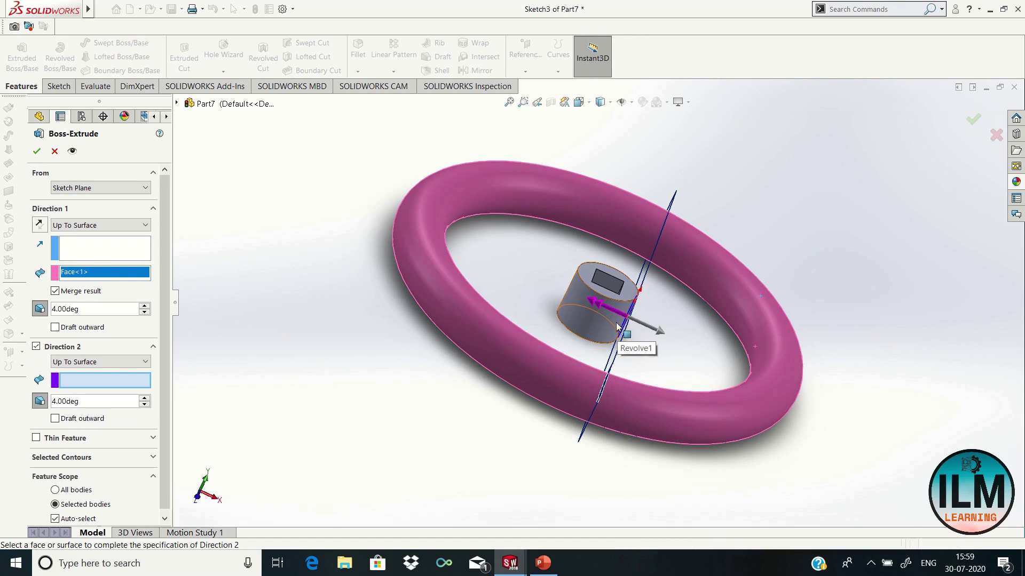
pyautogui.click(582, 343)
pyautogui.click(36, 151)
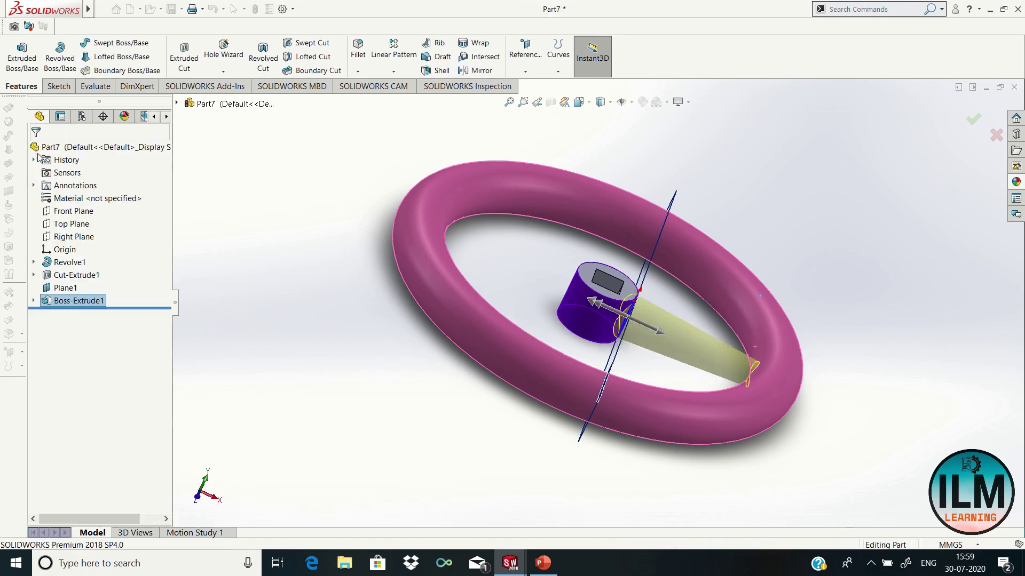
pyautogui.rightClick(835, 238)
# Orbit the wheel to face it and hide Plane1.
pyautogui.click(865, 280)
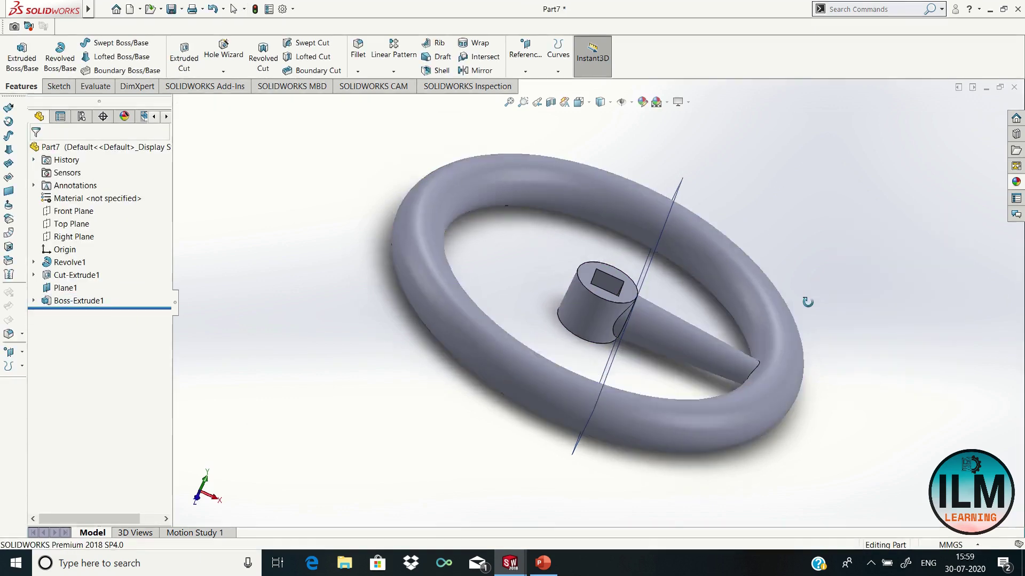
pyautogui.moveTo(864, 280)
pyautogui.mouseDown()
pyautogui.moveTo(624, 409)
pyautogui.moveTo(699, 315)
pyautogui.mouseUp()
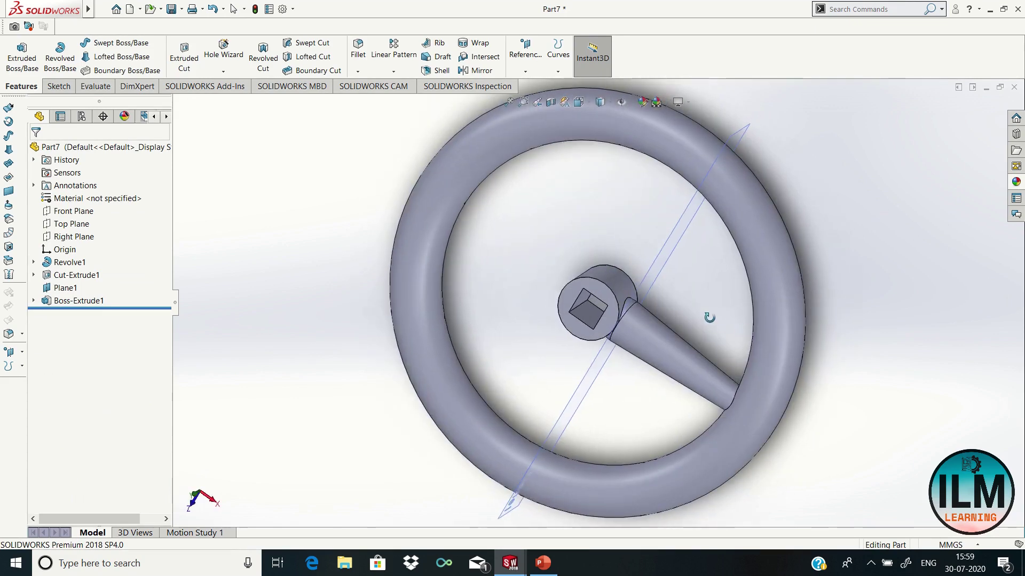
pyautogui.rightClick(699, 315)
pyautogui.click(718, 322)
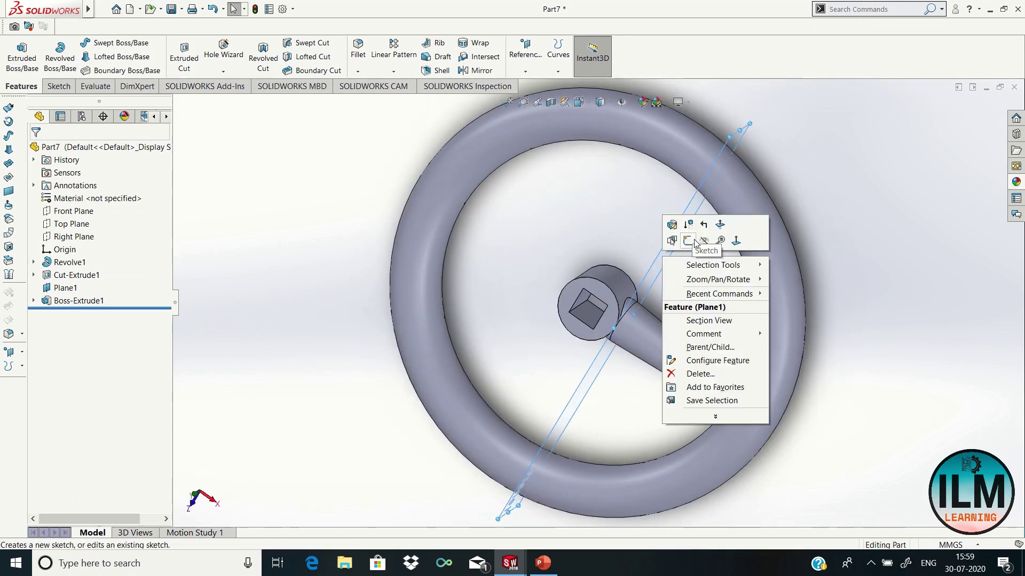
pyautogui.click(704, 240)
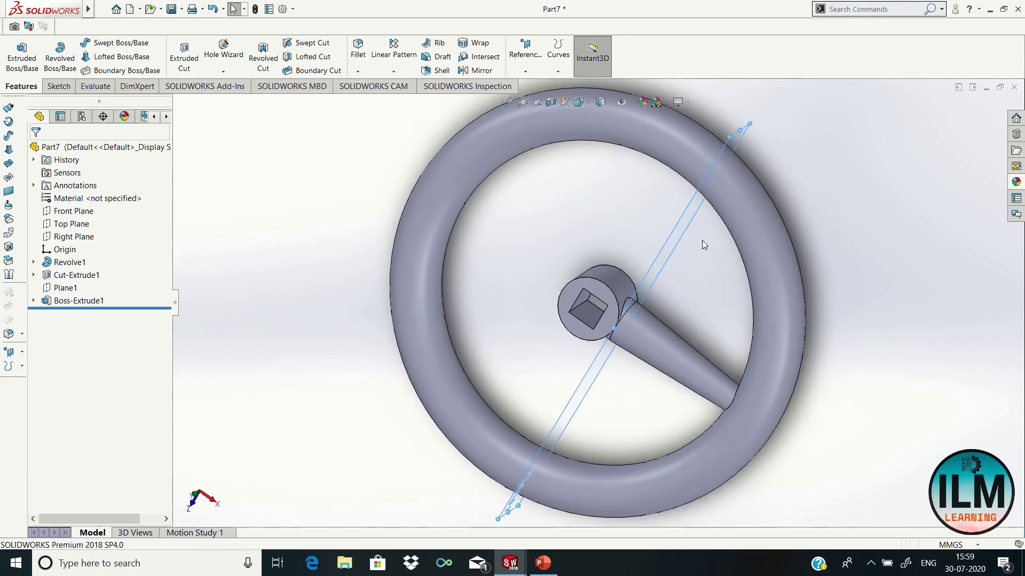
# Circular-pattern Boss-Extrude1 around the hub edge, 4 instances over 360°.
pyautogui.click(394, 76)
pyautogui.click(408, 98)
pyautogui.click(665, 354)
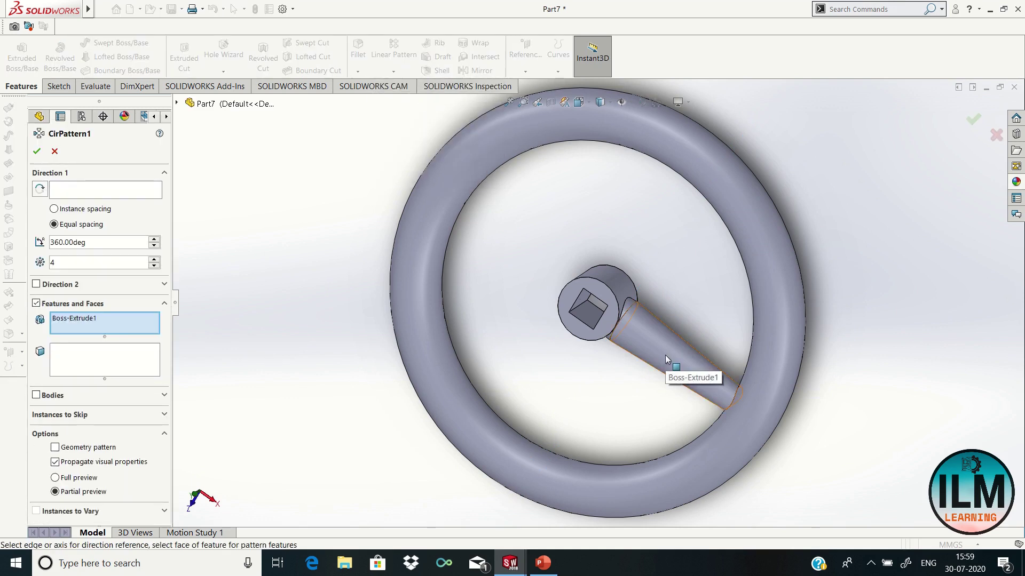
pyautogui.click(632, 307)
pyautogui.click(177, 102)
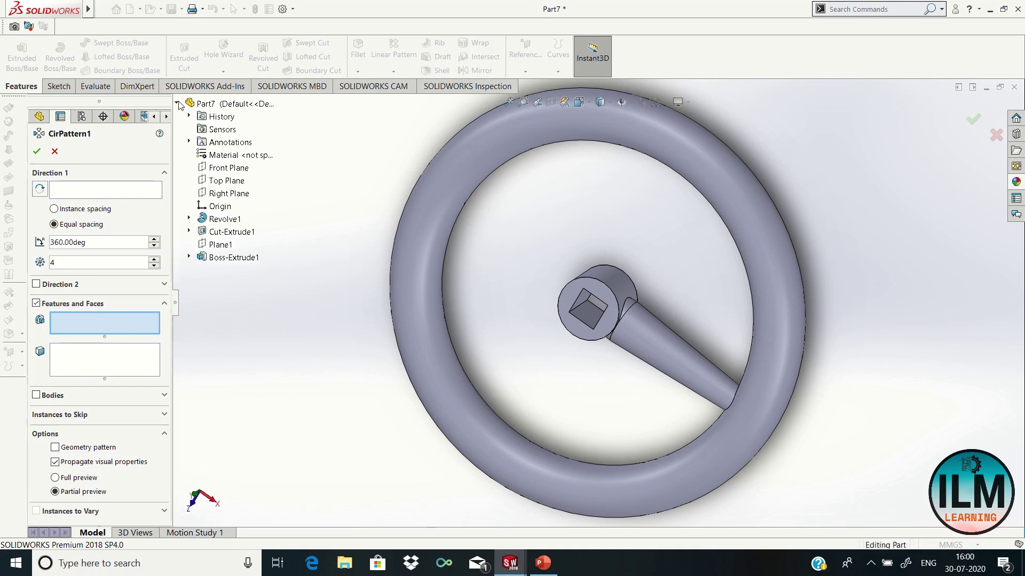
pyautogui.click(224, 259)
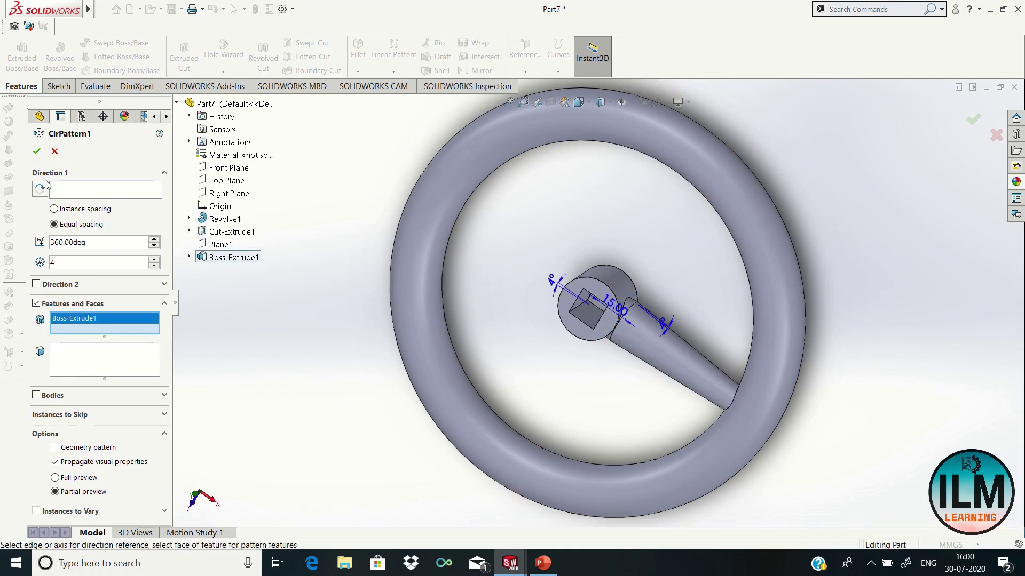
pyautogui.click(601, 281)
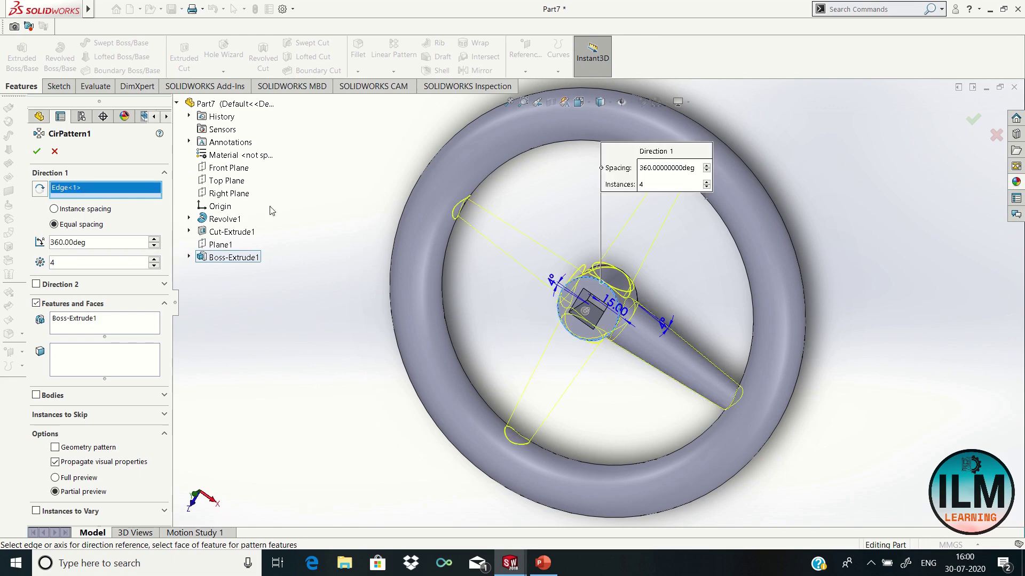
pyautogui.click(36, 152)
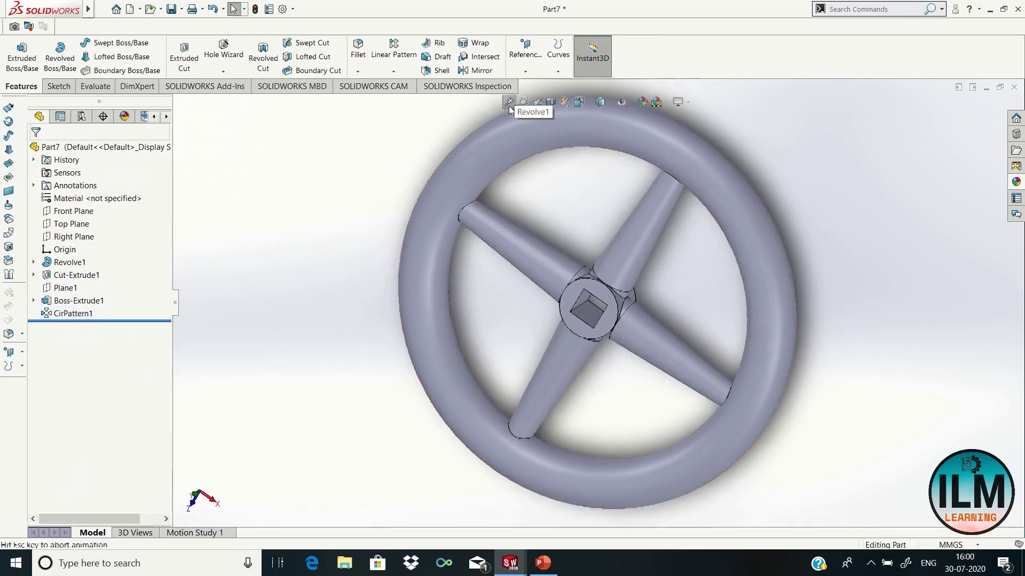
# Orbit to an edge-on view and edit the ring's Sketch1.
pyautogui.rightClick(331, 249)
pyautogui.click(363, 299)
pyautogui.moveTo(474, 350)
pyautogui.mouseDown()
pyautogui.moveTo(824, 392)
pyautogui.moveTo(494, 371)
pyautogui.mouseUp()
pyautogui.rightClick(372, 332)
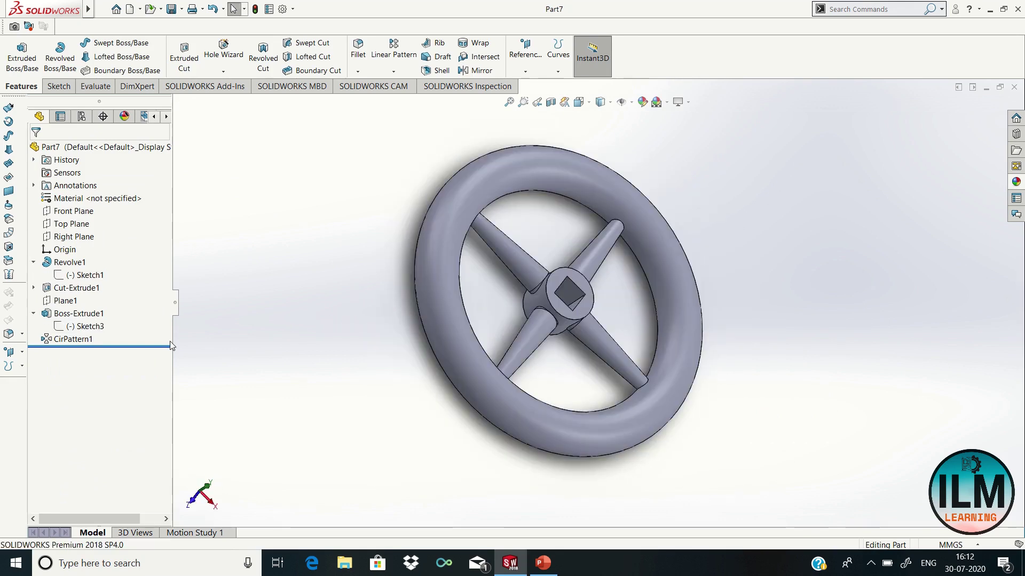
pyautogui.rightClick(75, 275)
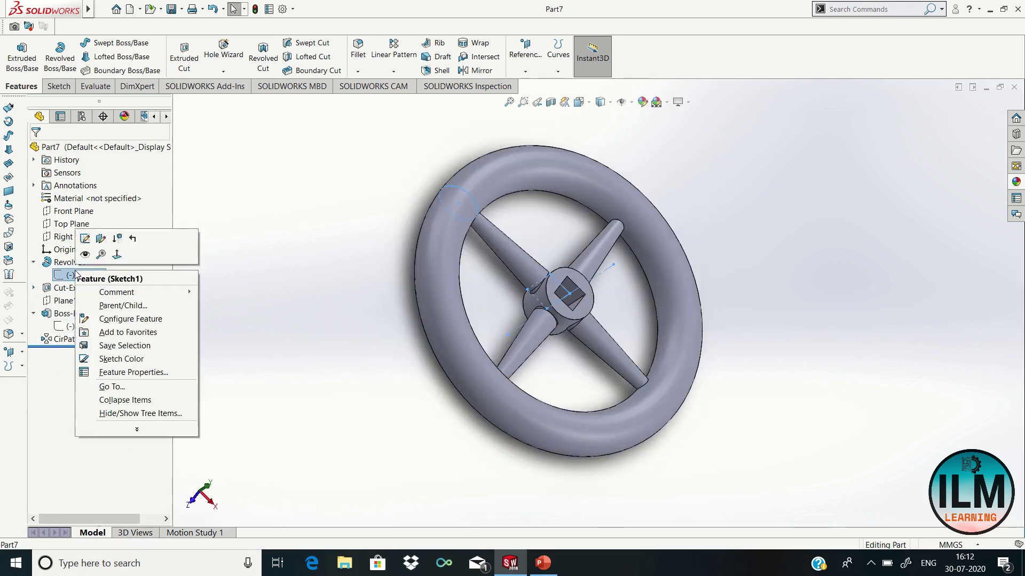
pyautogui.click(83, 241)
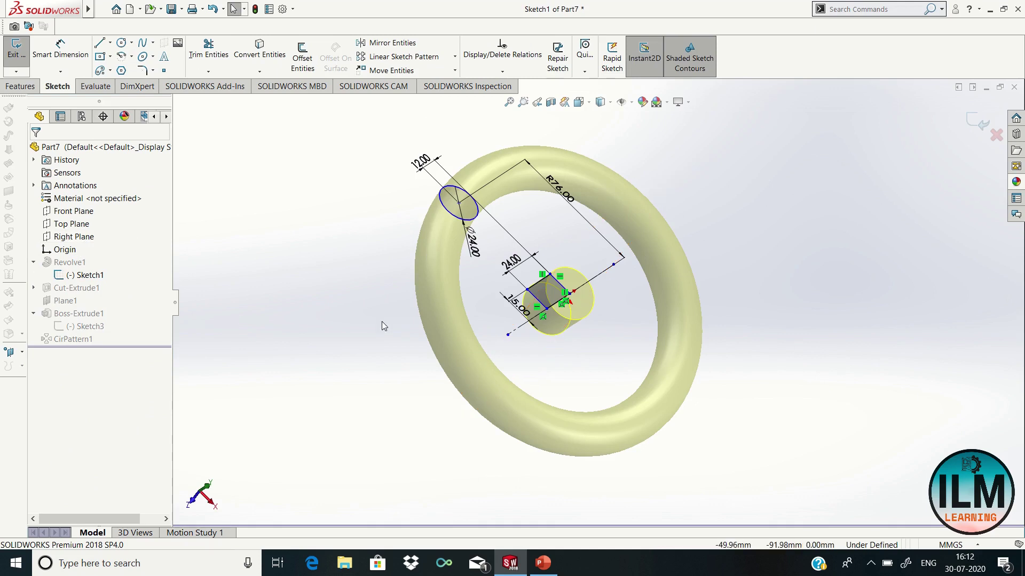
# View the spoke sketch from the front, fit it to the window, and exit the sketch.
pyautogui.click(191, 502)
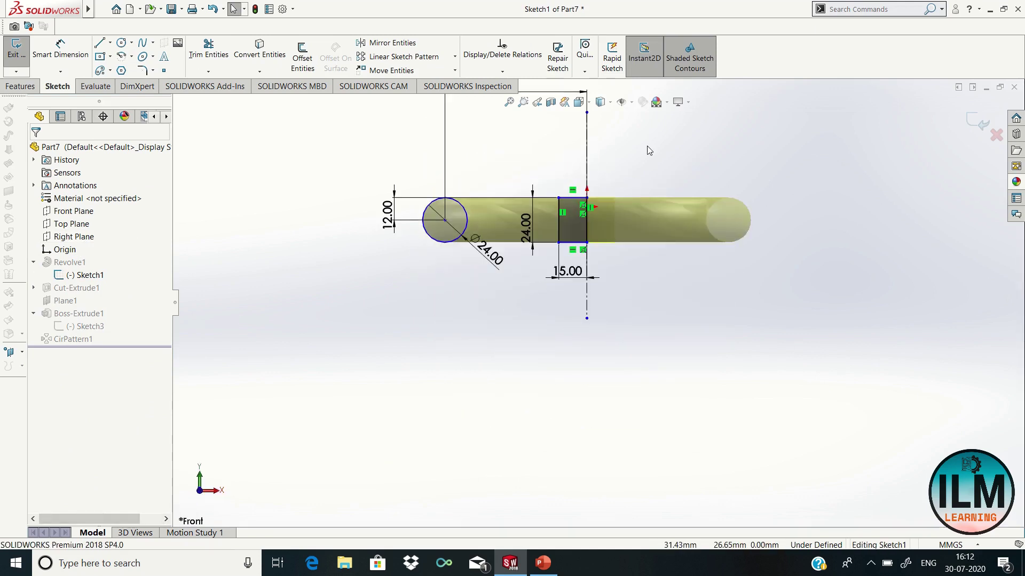
pyautogui.click(508, 102)
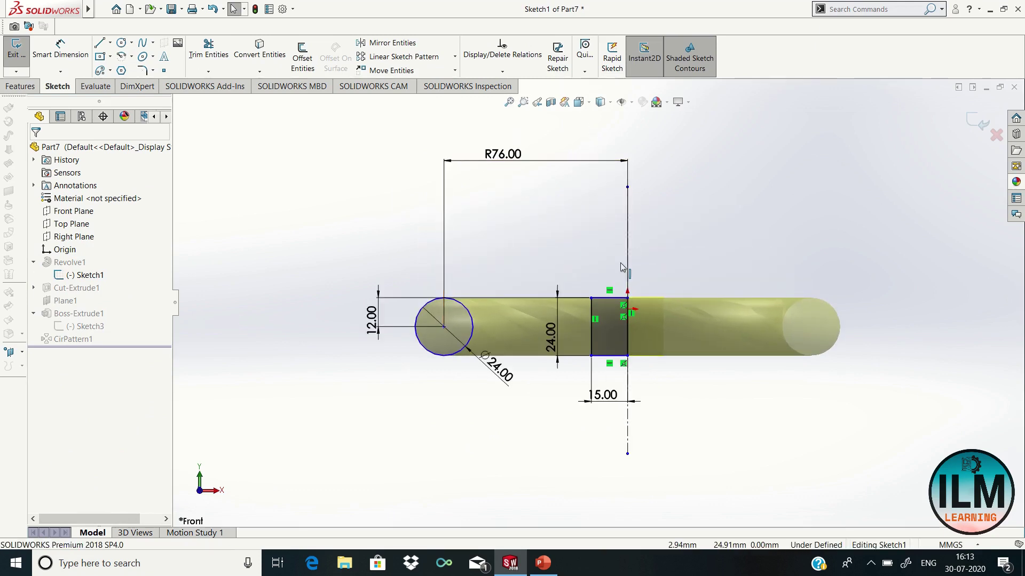
pyautogui.click(981, 124)
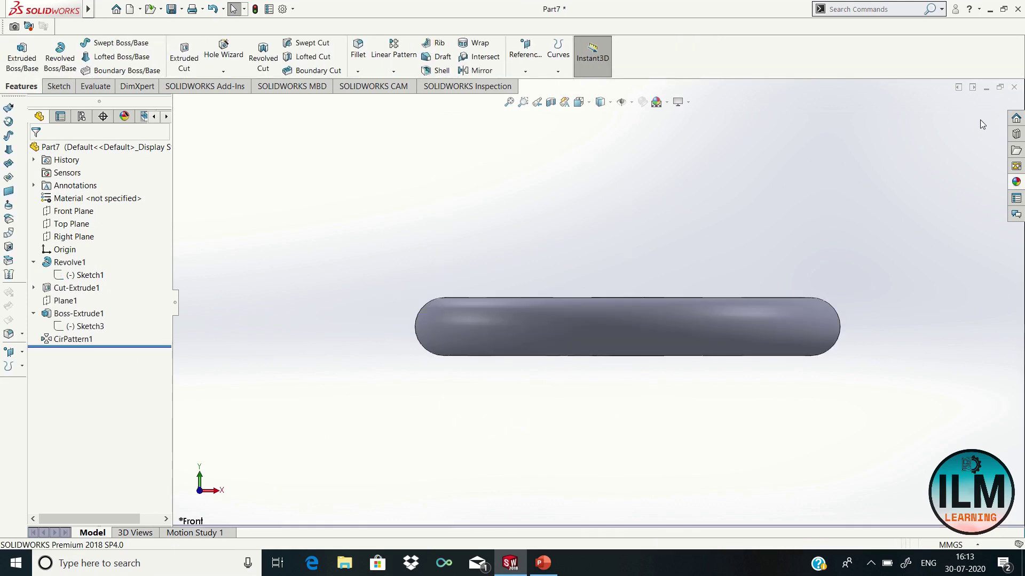
# Reopen Sketch3, check it from an angled view, and exit to rebuild the four spokes.
pyautogui.rightClick(85, 327)
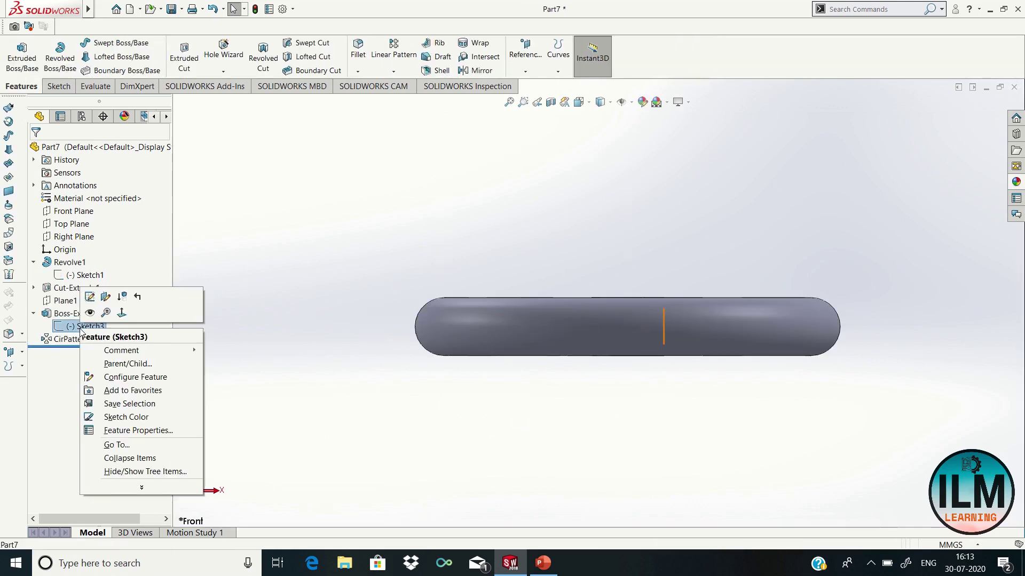
pyautogui.click(90, 297)
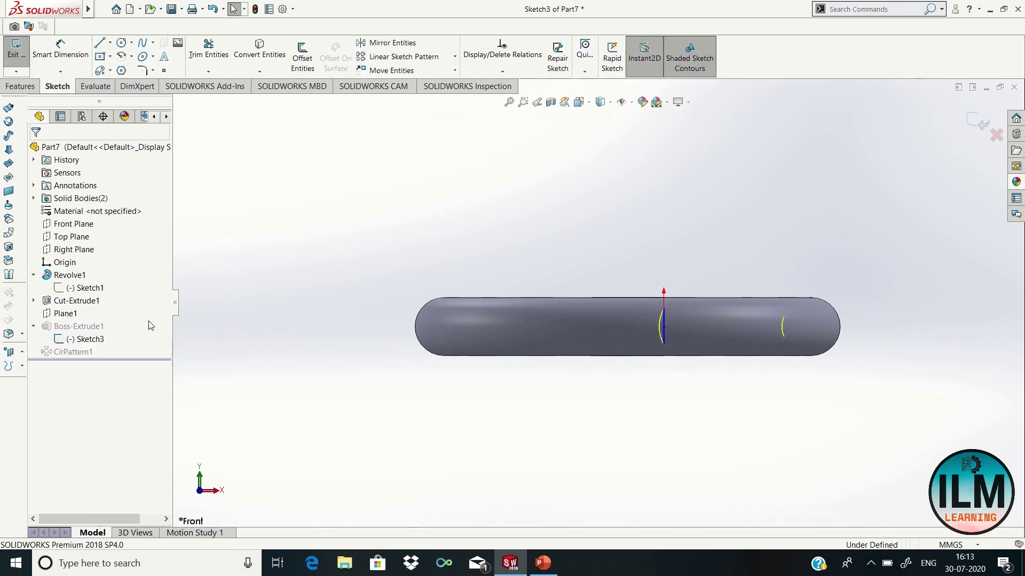
pyautogui.click(212, 490)
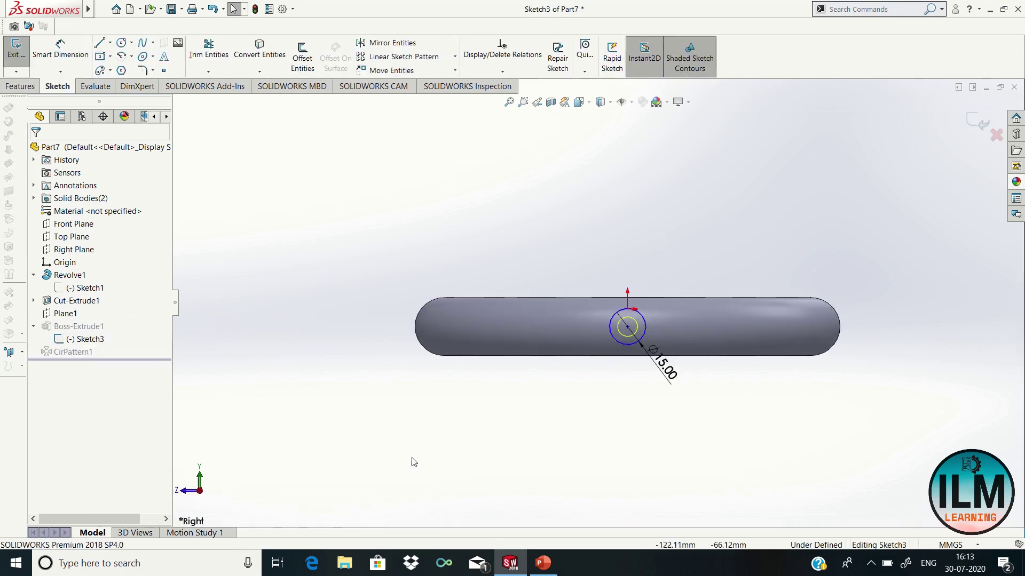
pyautogui.rightClick(366, 265)
pyautogui.moveTo(412, 277)
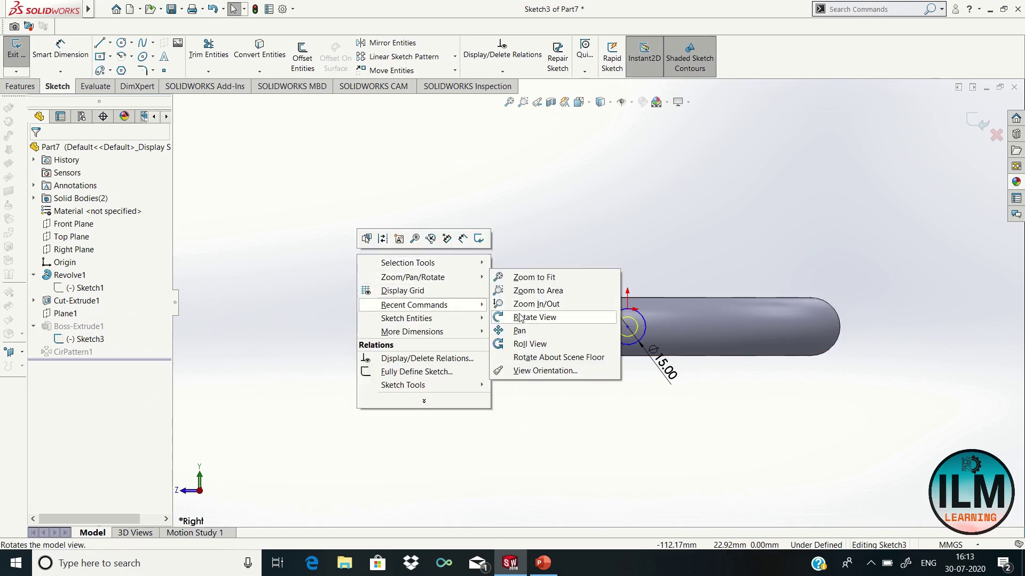
pyautogui.click(520, 318)
pyautogui.moveTo(549, 277); pyautogui.dragTo(666, 387)
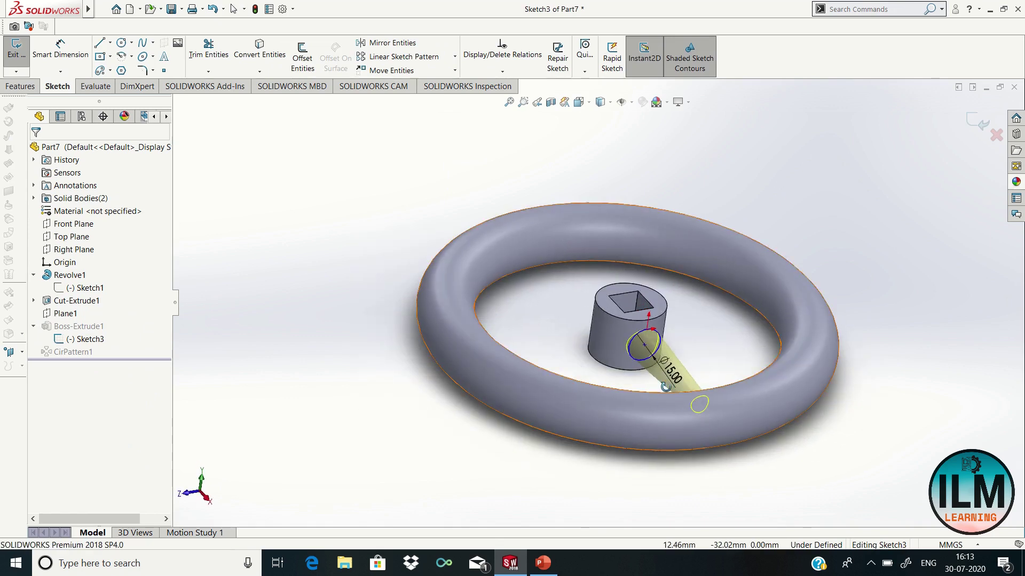
pyautogui.rightClick(356, 228)
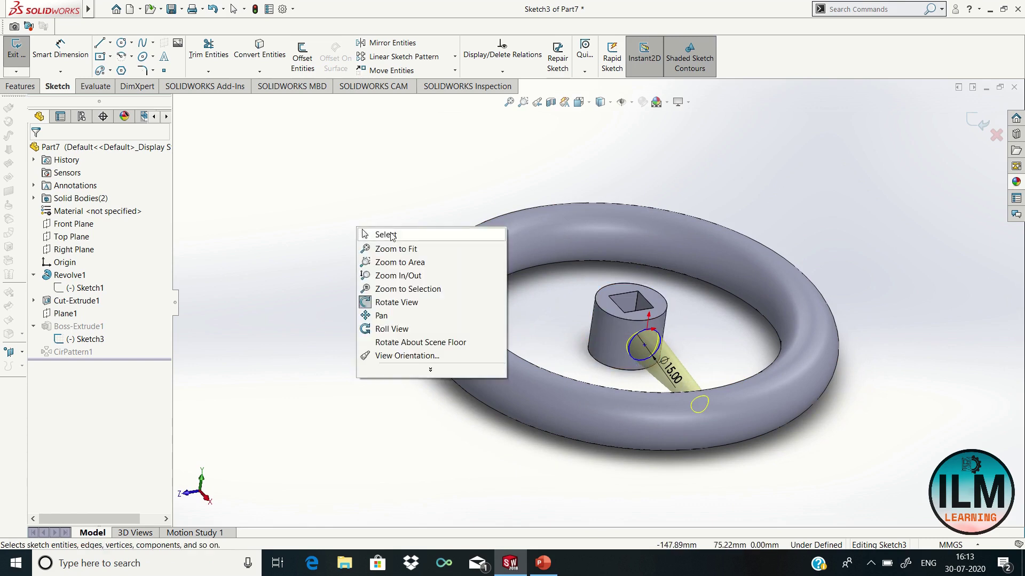
pyautogui.click(392, 236)
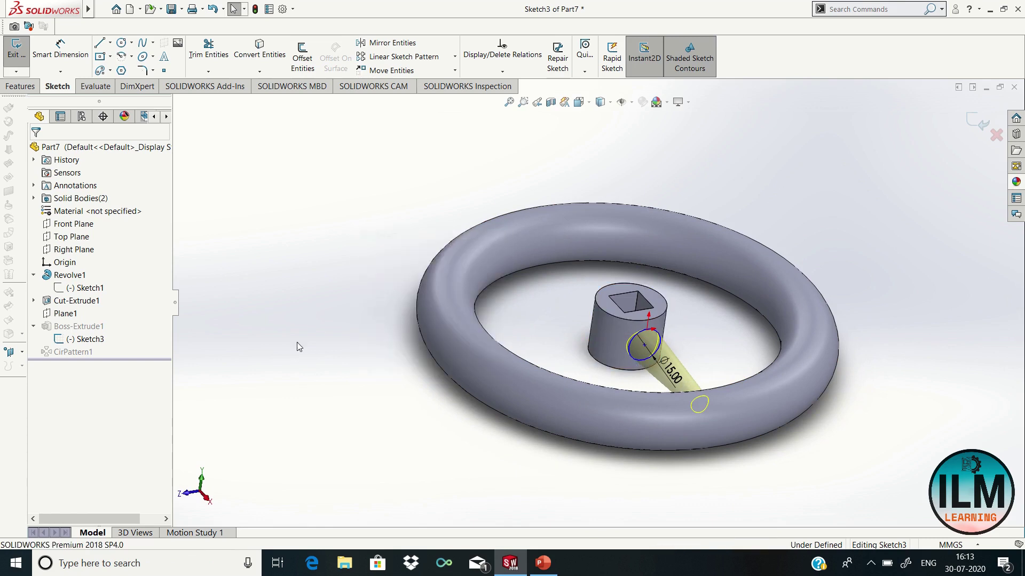
pyautogui.click(973, 120)
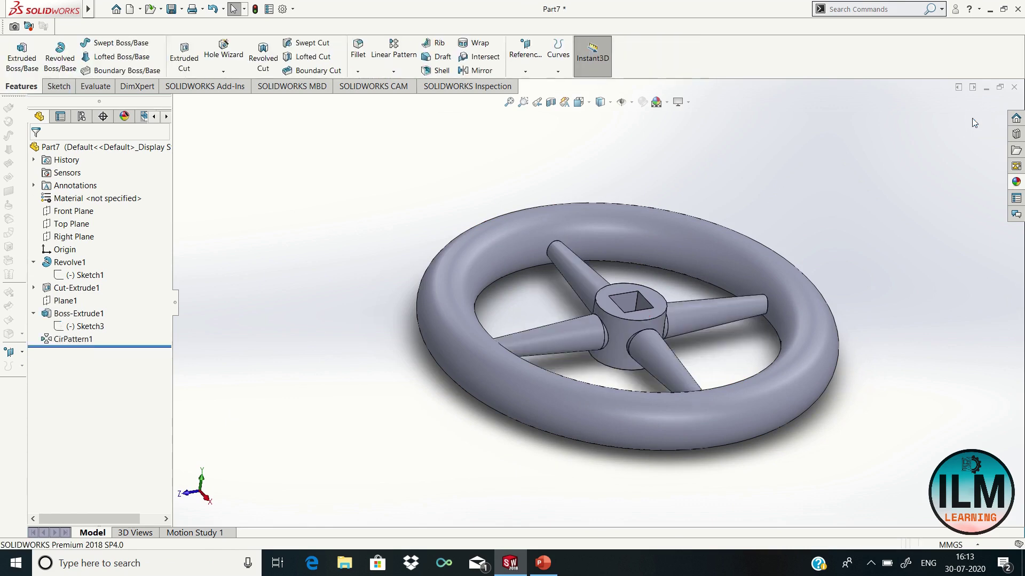
# Fit the finished handwheel in view and create a new Part document, Part8.
pyautogui.rightClick(341, 201)
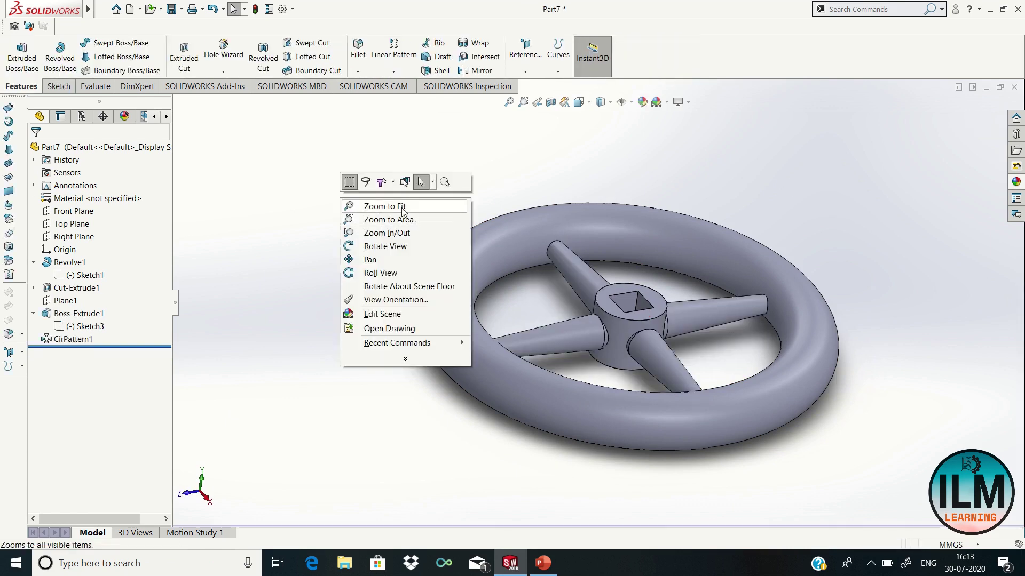
pyautogui.click(288, 245)
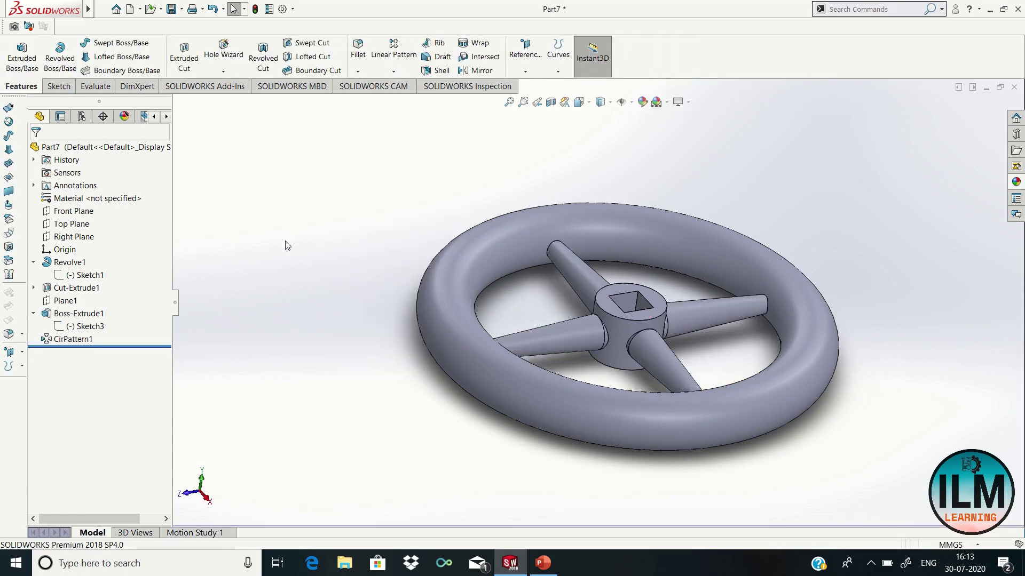
pyautogui.click(131, 9)
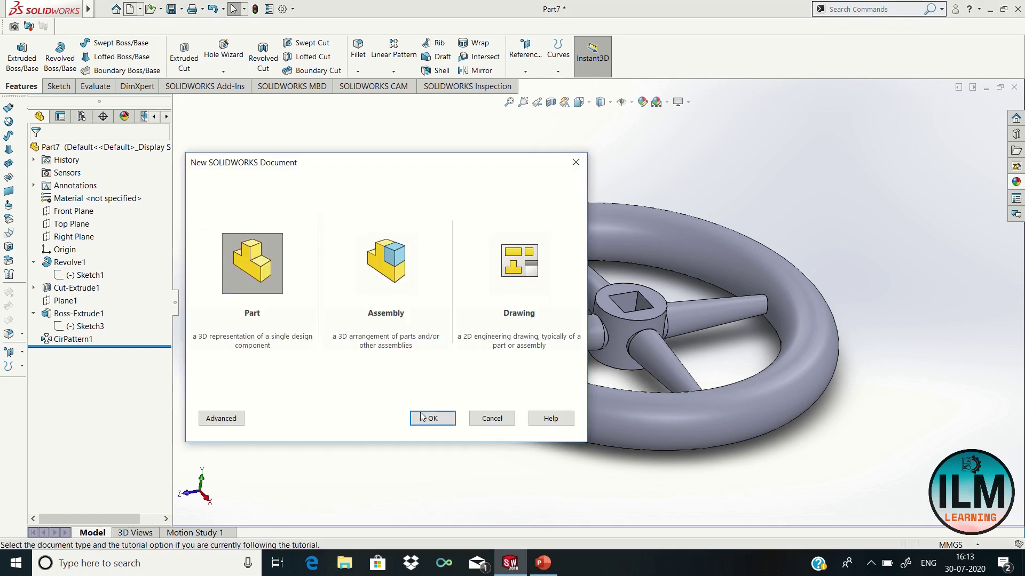
pyautogui.click(427, 417)
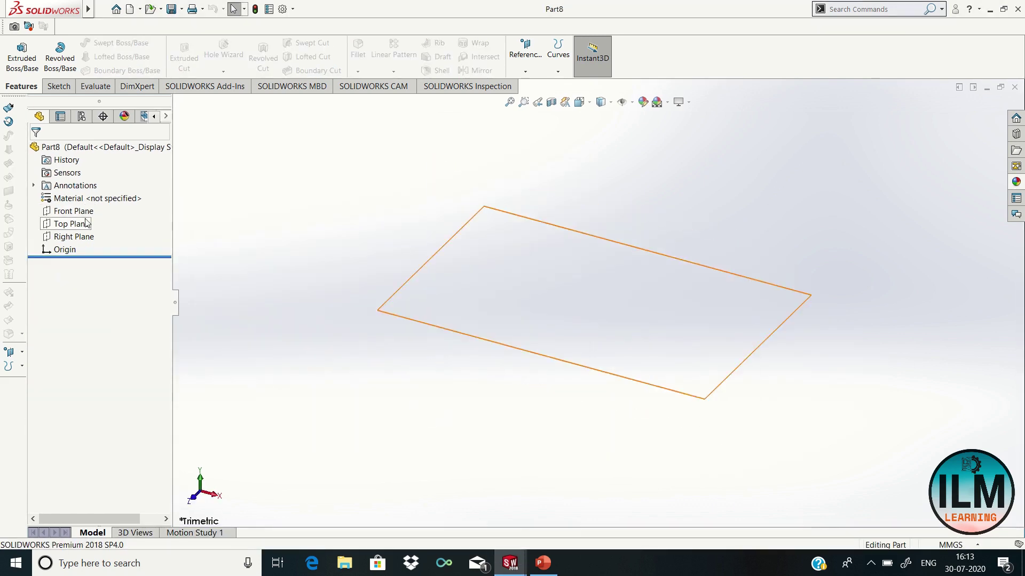
# Start a sketch on the Front Plane and choose the Line tool from the line flyout.
pyautogui.click(78, 211)
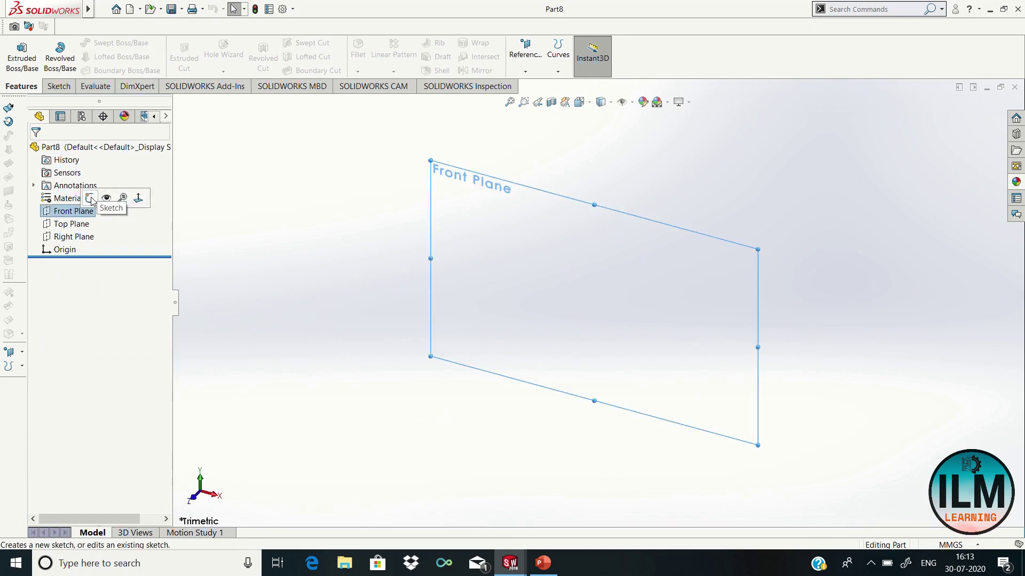
pyautogui.click(91, 198)
pyautogui.click(110, 43)
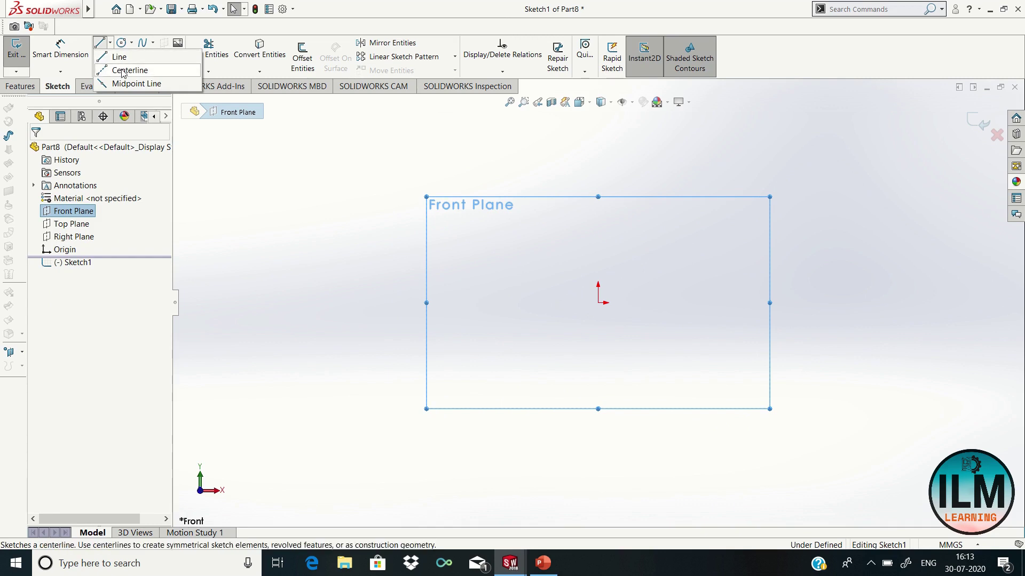
pyautogui.click(125, 70)
pyautogui.click(110, 44)
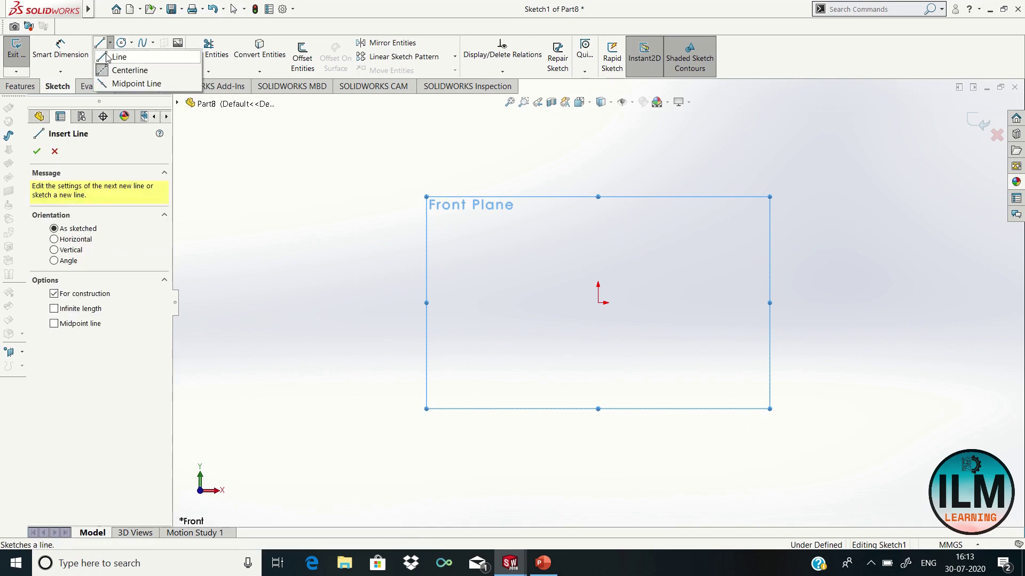
pyautogui.click(119, 57)
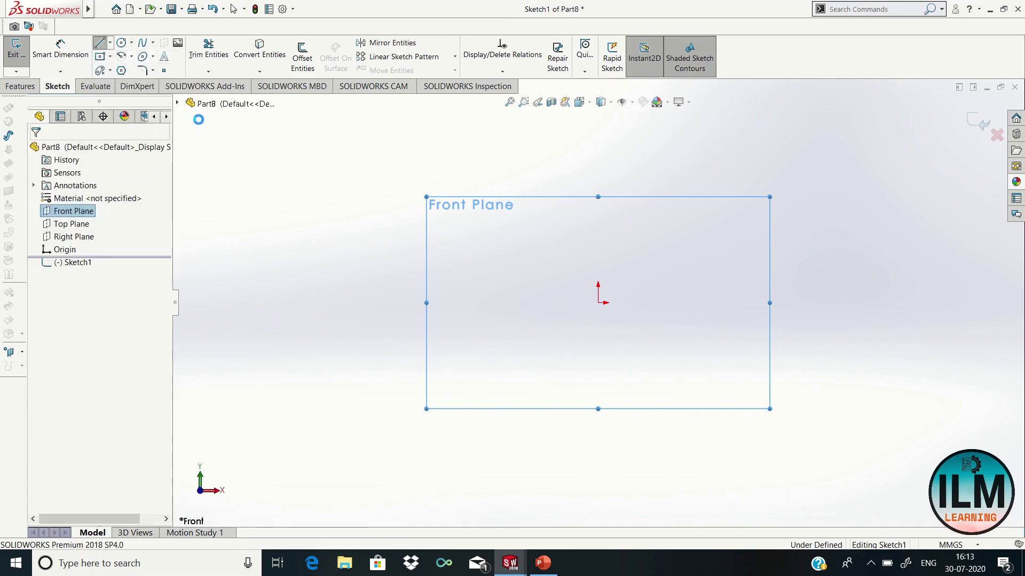
# Draw a closed tall narrow rectangle whose right edge runs vertically through the origin.
pyautogui.click(597, 158)
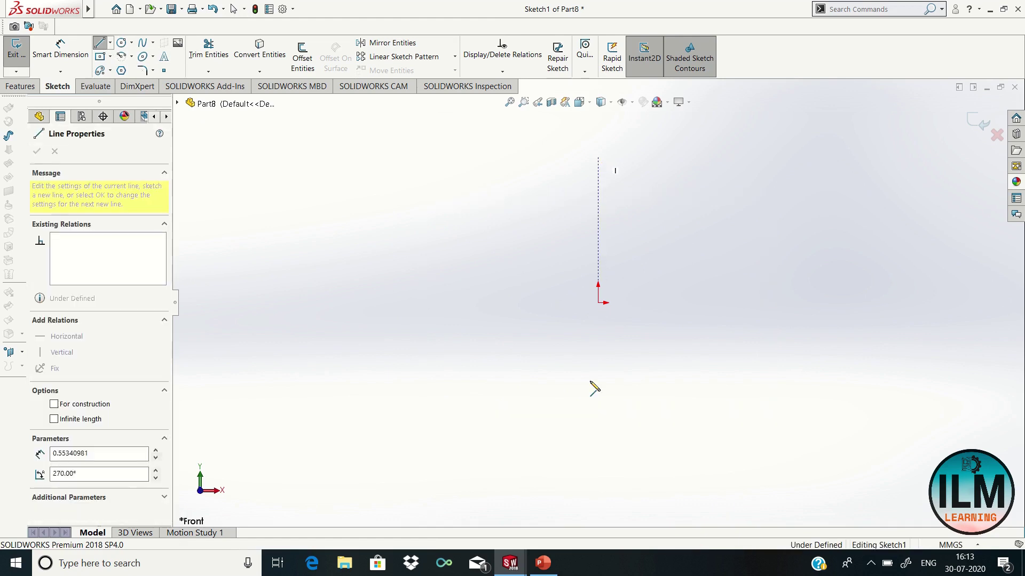
pyautogui.click(598, 445)
pyautogui.click(563, 445)
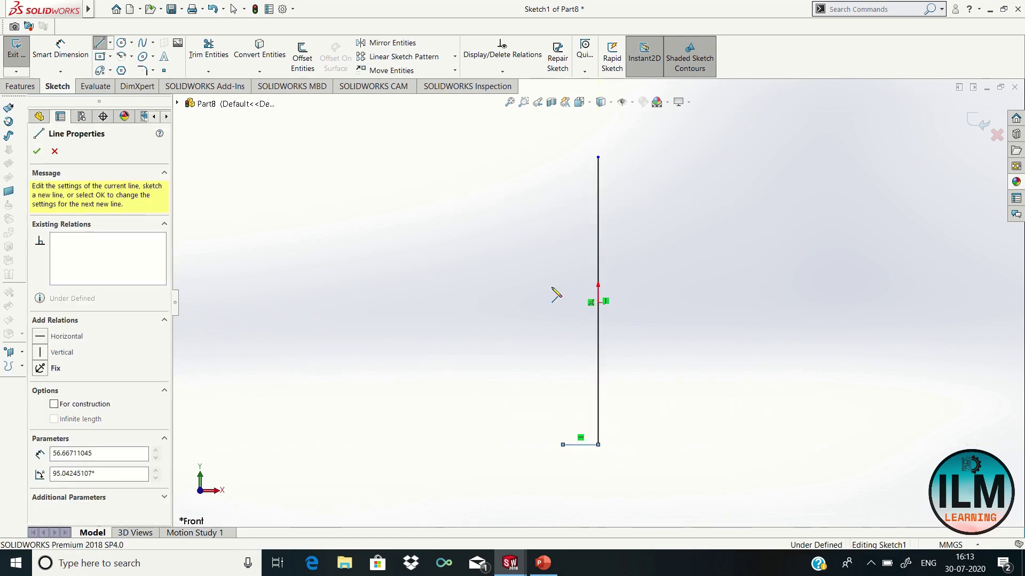
pyautogui.click(564, 157)
pyautogui.click(597, 157)
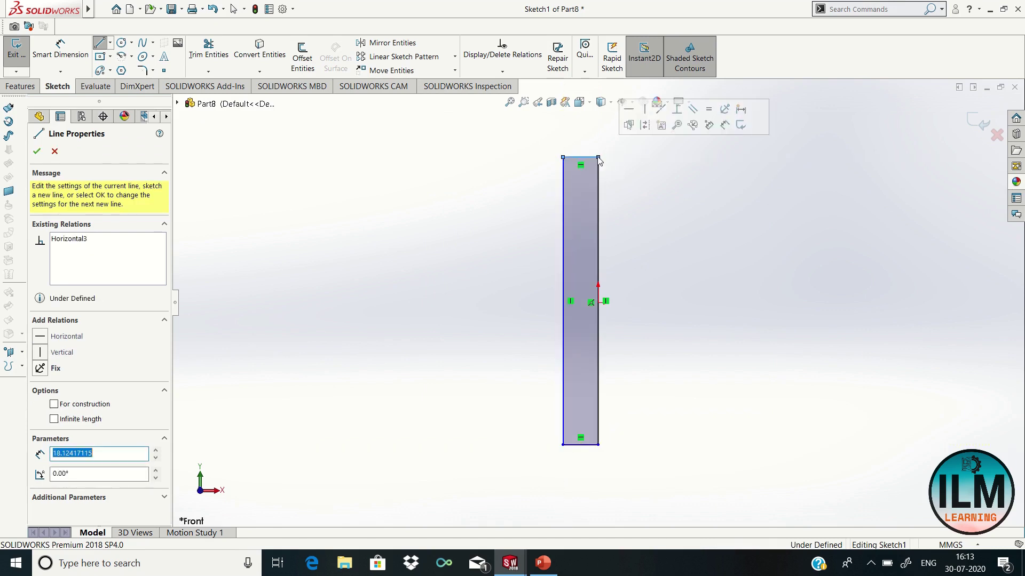
pyautogui.rightClick(623, 158)
pyautogui.click(628, 167)
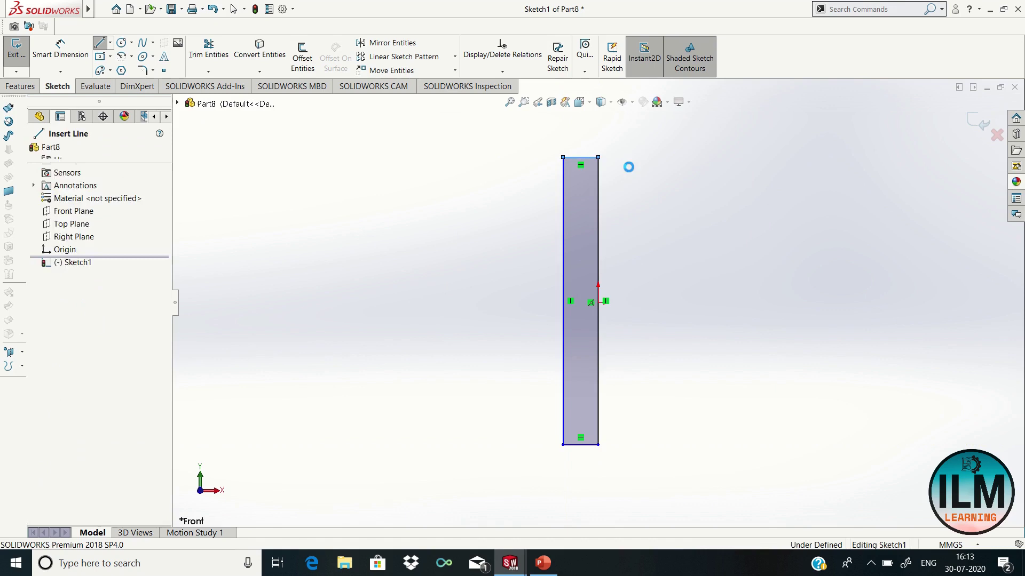
# Dimension the rectangle's left edge to 173 mm and its bottom edge to 10 mm.
pyautogui.click(61, 53)
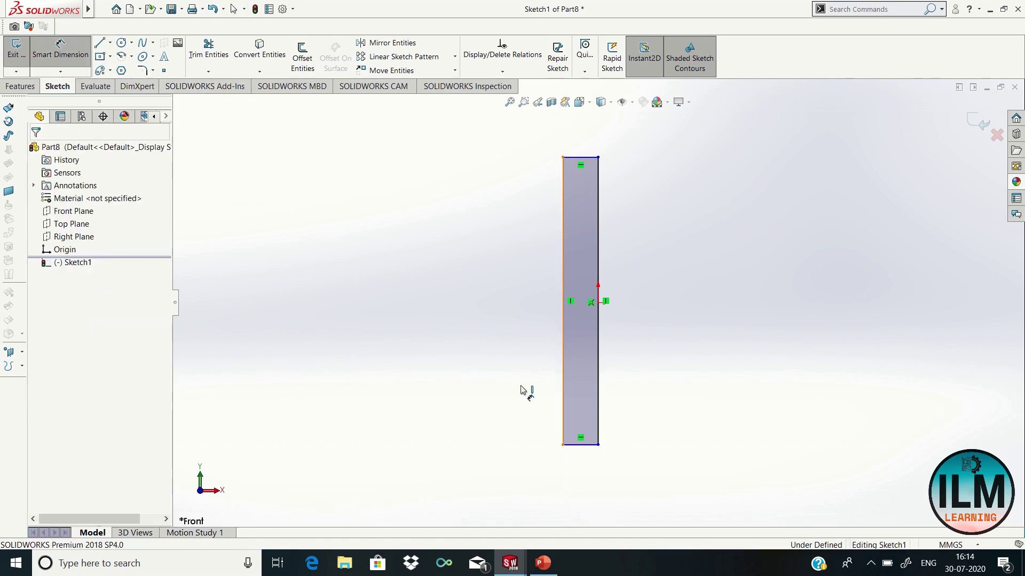
pyautogui.click(563, 390)
pyautogui.click(488, 393)
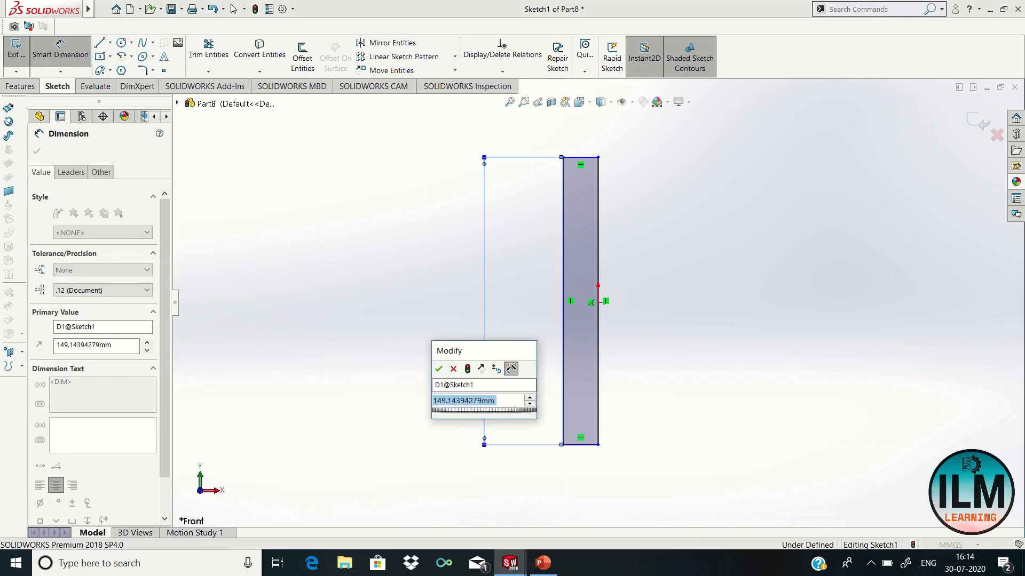
pyautogui.write('173')
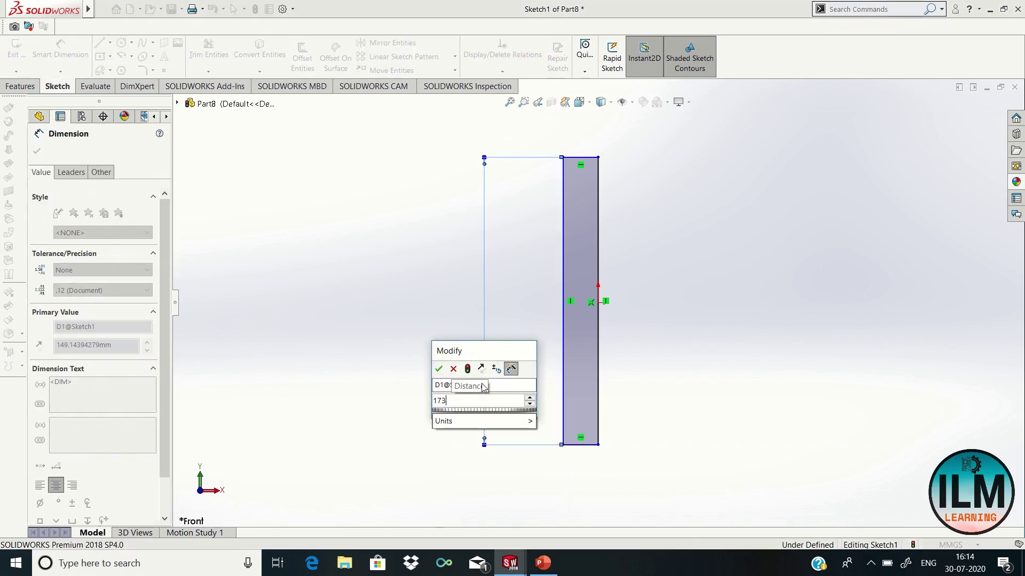
pyautogui.press('Return')
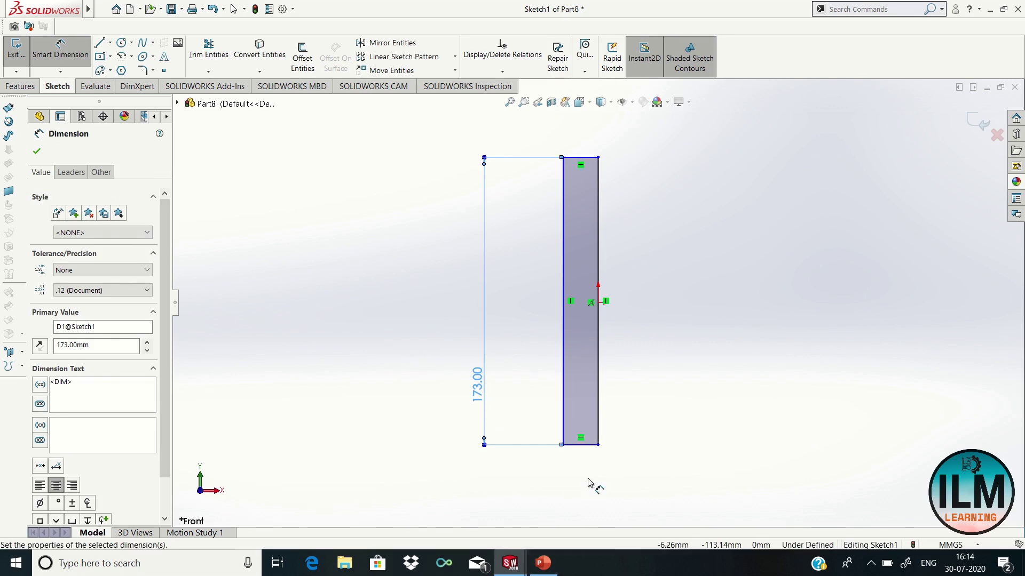
pyautogui.click(587, 449)
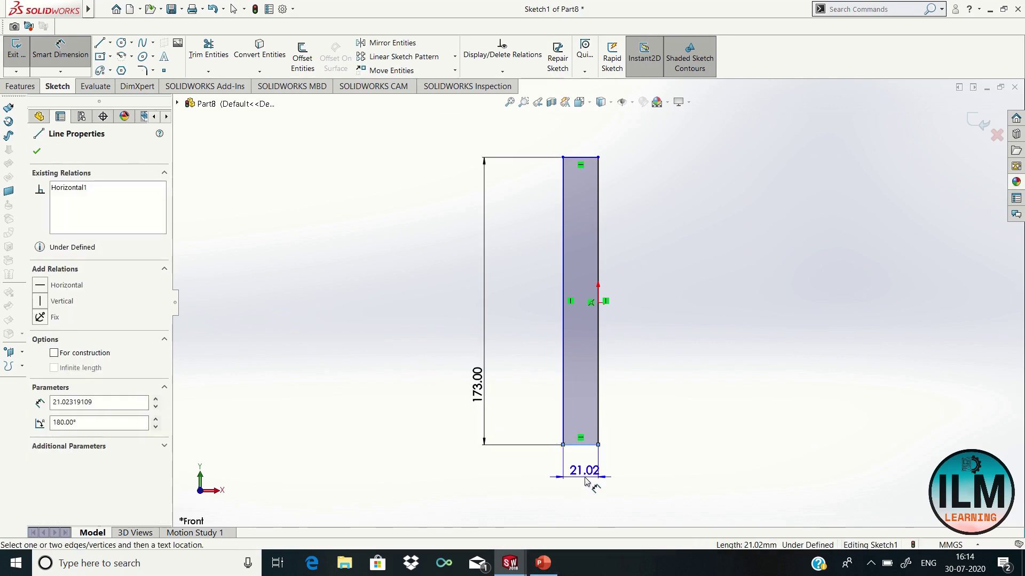
pyautogui.click(585, 478)
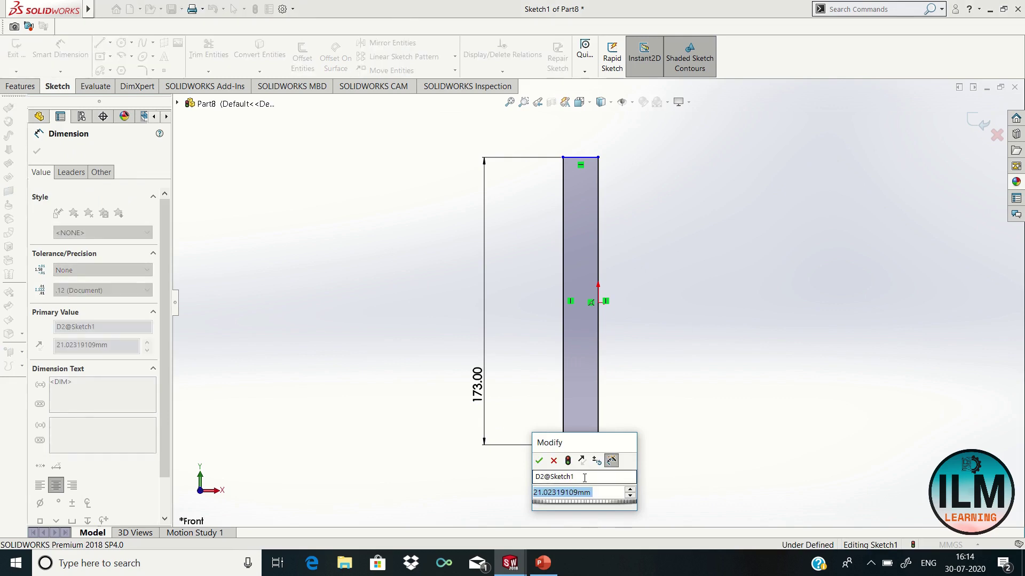
pyautogui.write('10')
pyautogui.press('Return')
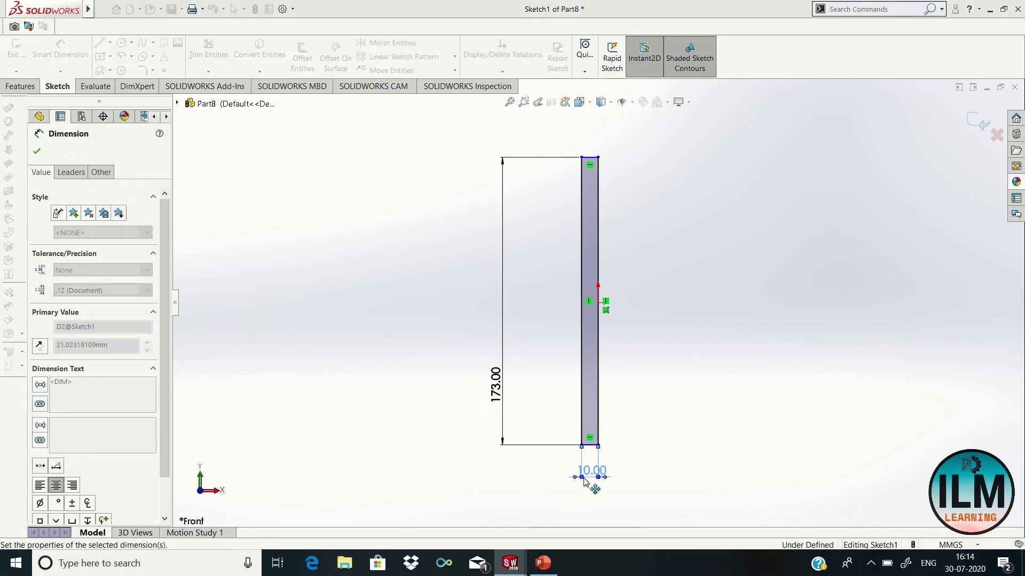
pyautogui.click(37, 151)
pyautogui.click(20, 86)
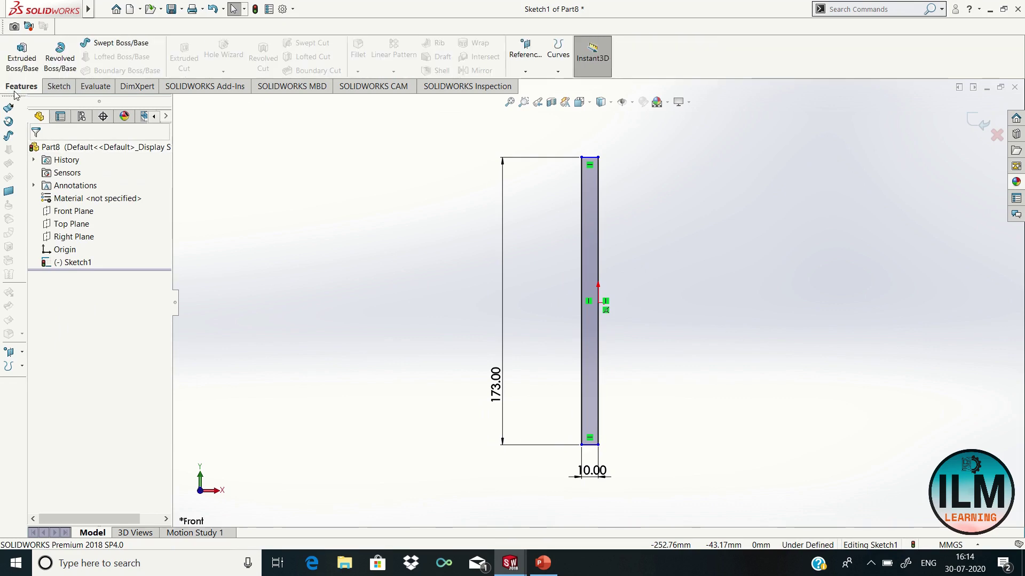
pyautogui.click(60, 61)
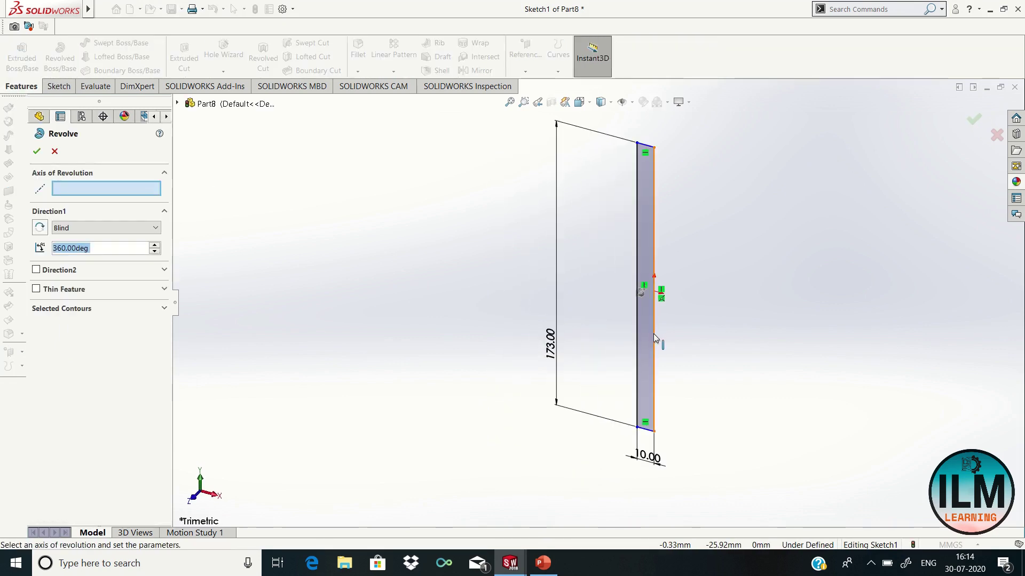
pyautogui.click(653, 334)
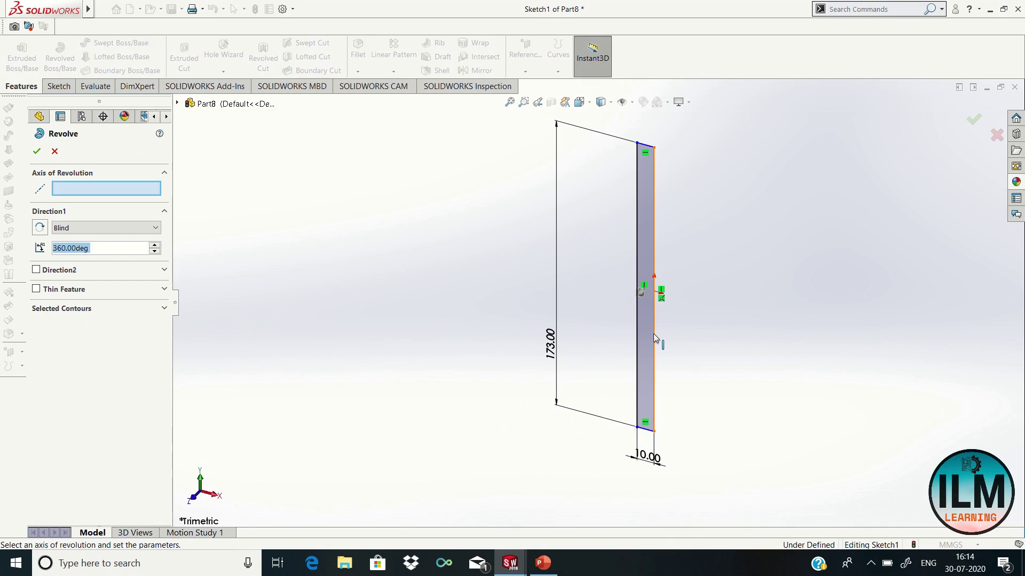
pyautogui.click(36, 153)
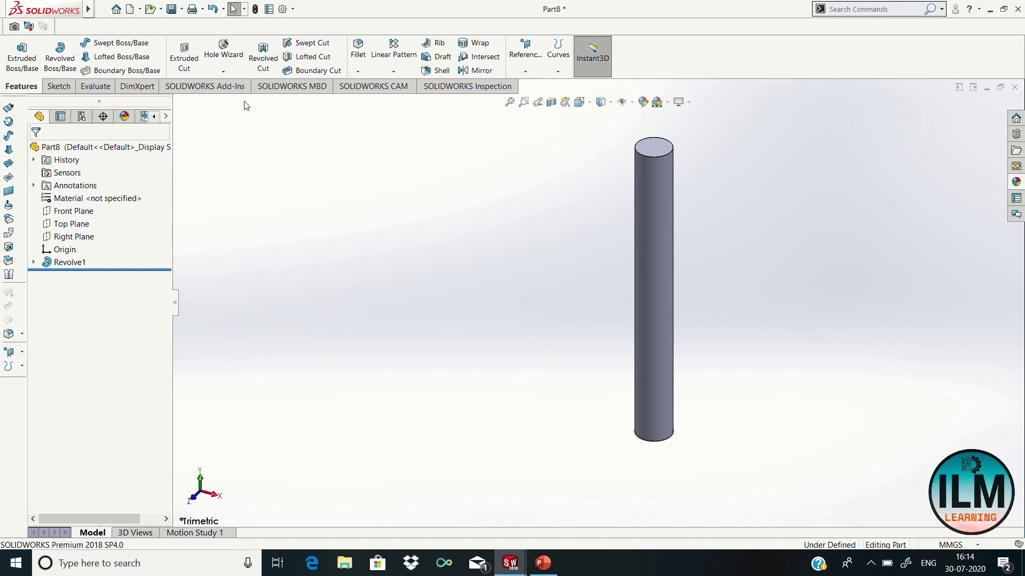
# Start a Thread feature on the rod's top circular edge with a Blind 90 mm depth.
pyautogui.click(226, 72)
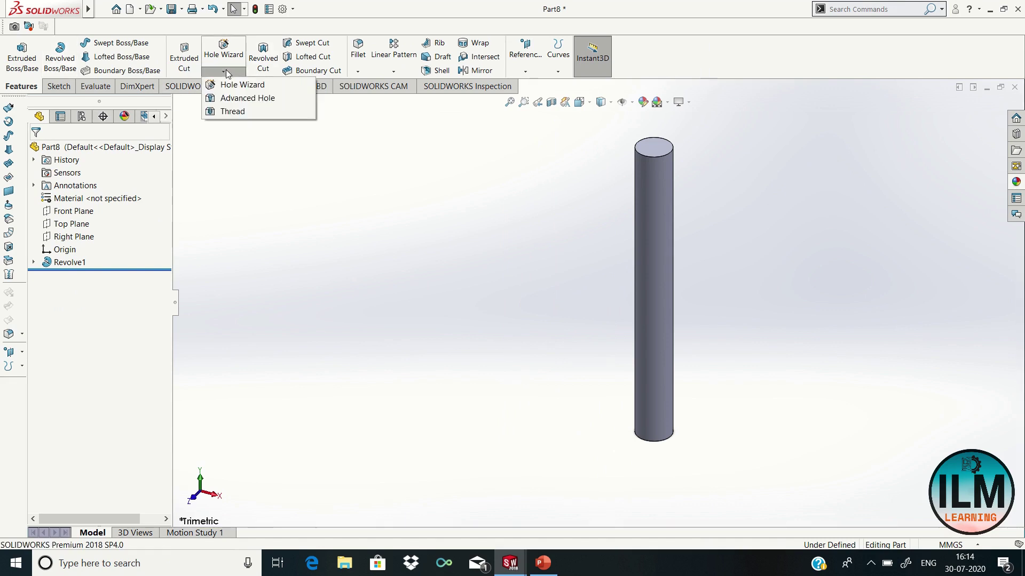
pyautogui.click(246, 111)
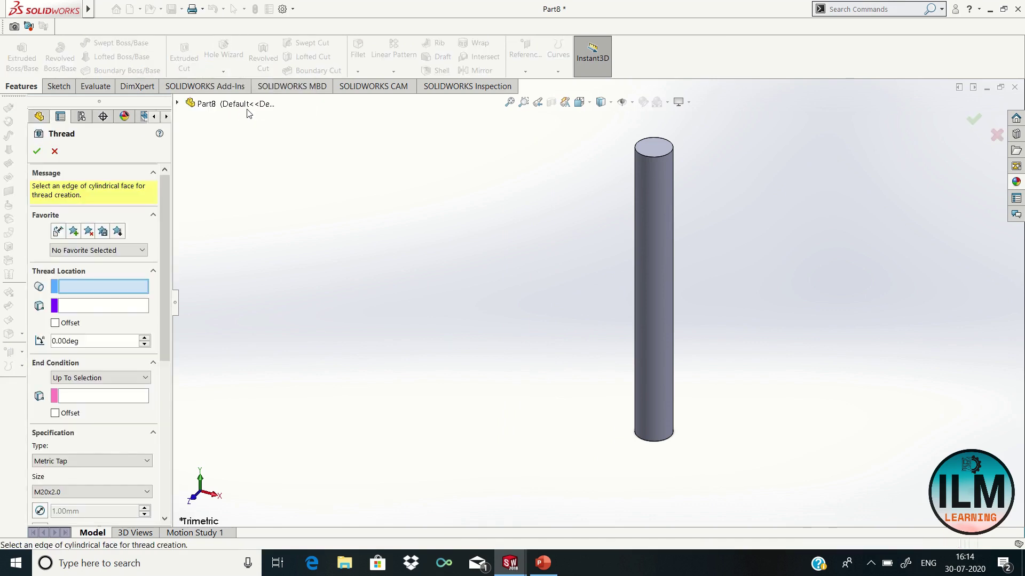
pyautogui.click(649, 155)
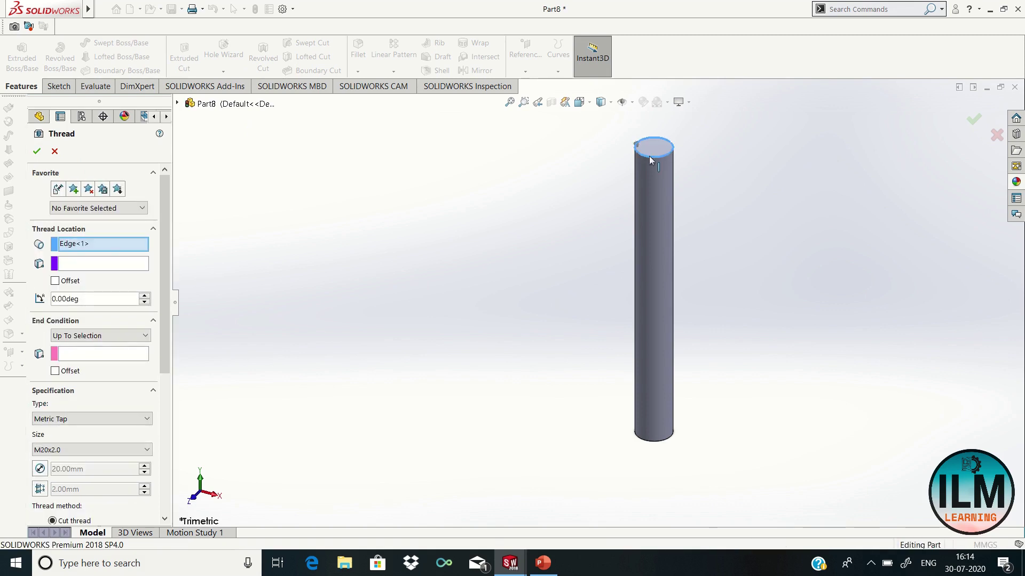
pyautogui.scroll(-3, 133, 278)
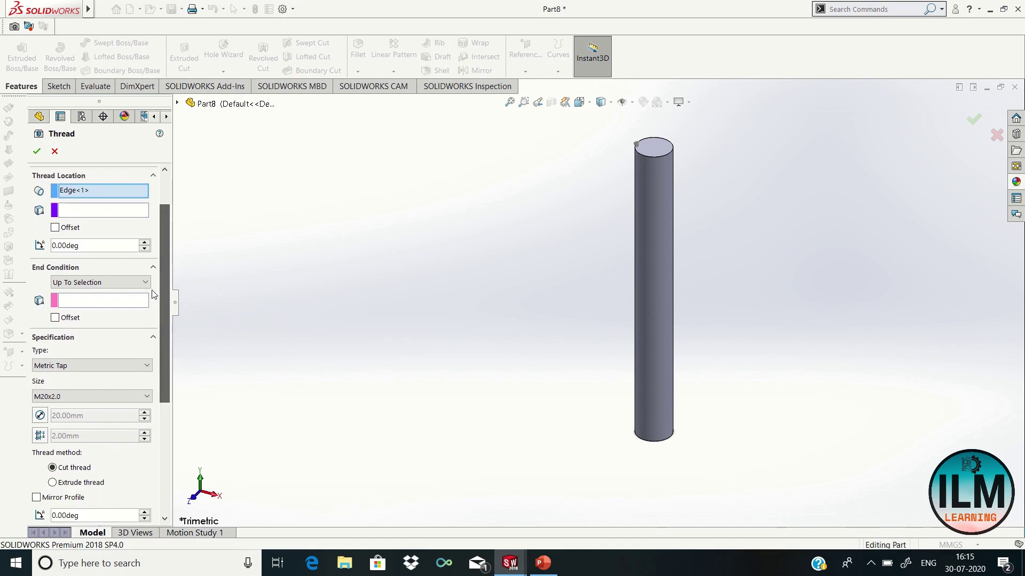
pyautogui.click(131, 284)
pyautogui.click(114, 295)
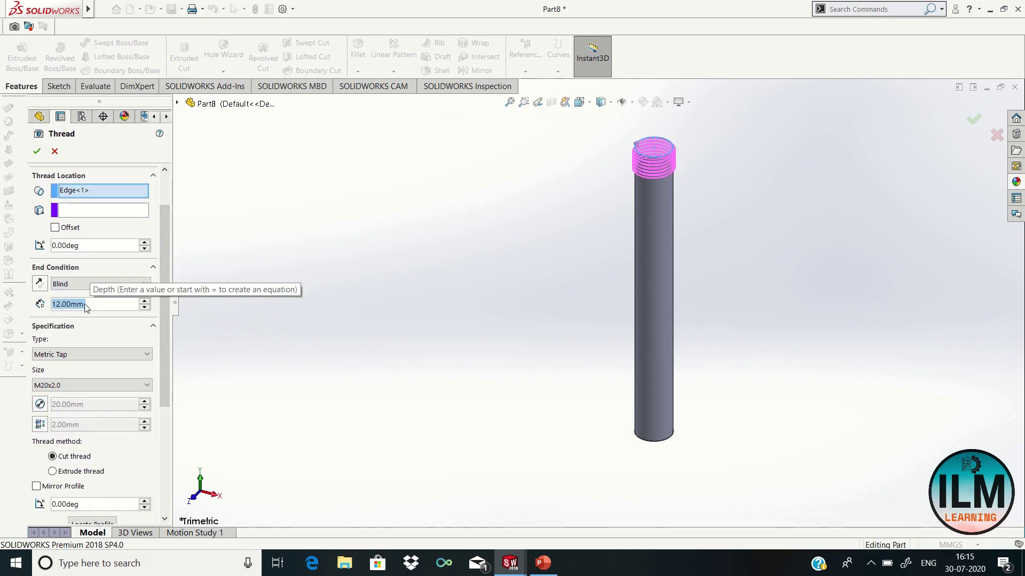
pyautogui.write('90')
pyautogui.press('Return')
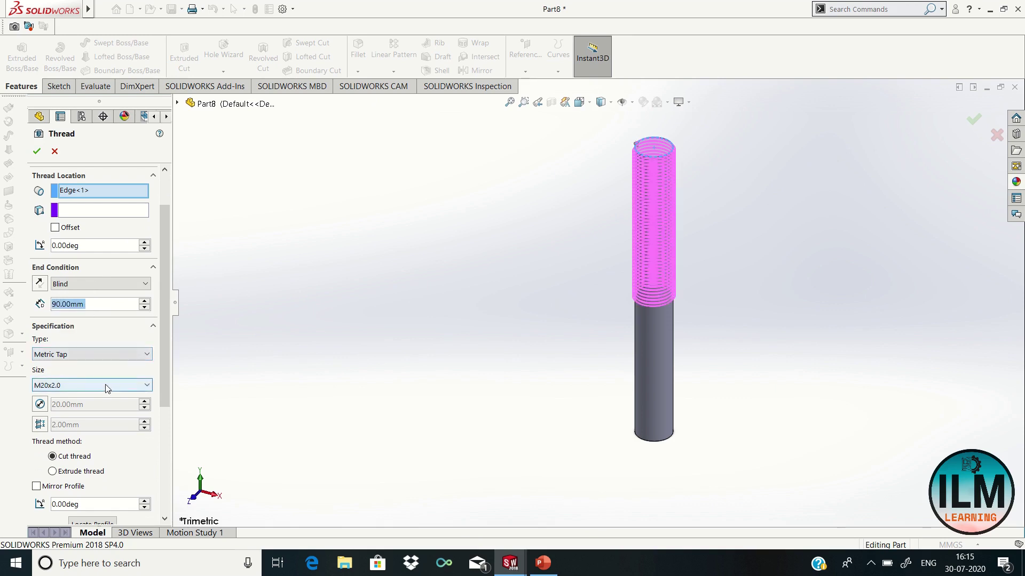
# Make the thread an extruded left-hand thread and accept the feature.
pyautogui.moveTo(163, 346); pyautogui.dragTo(168, 444)
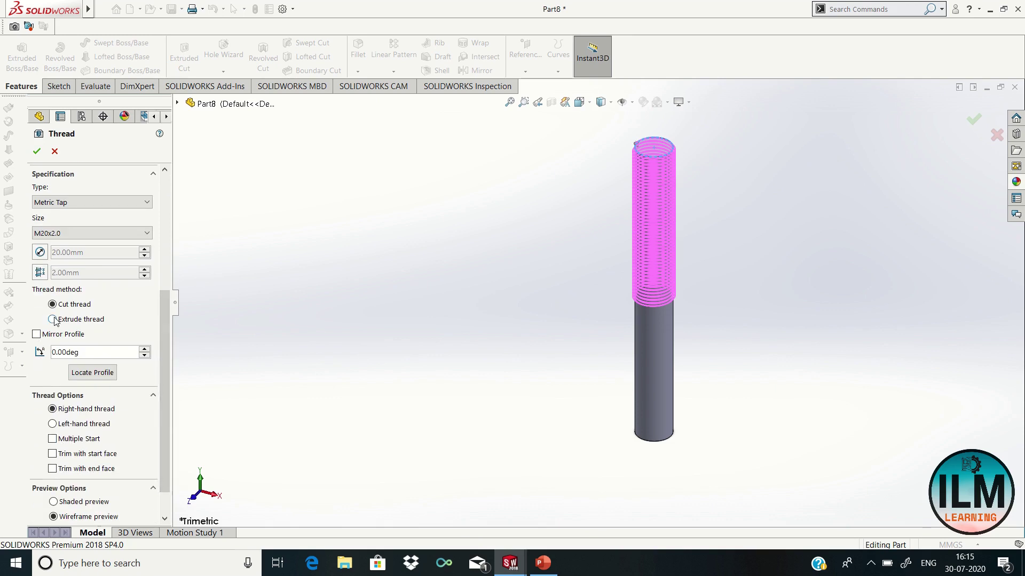
pyautogui.click(52, 424)
pyautogui.moveTo(167, 420); pyautogui.dragTo(171, 450)
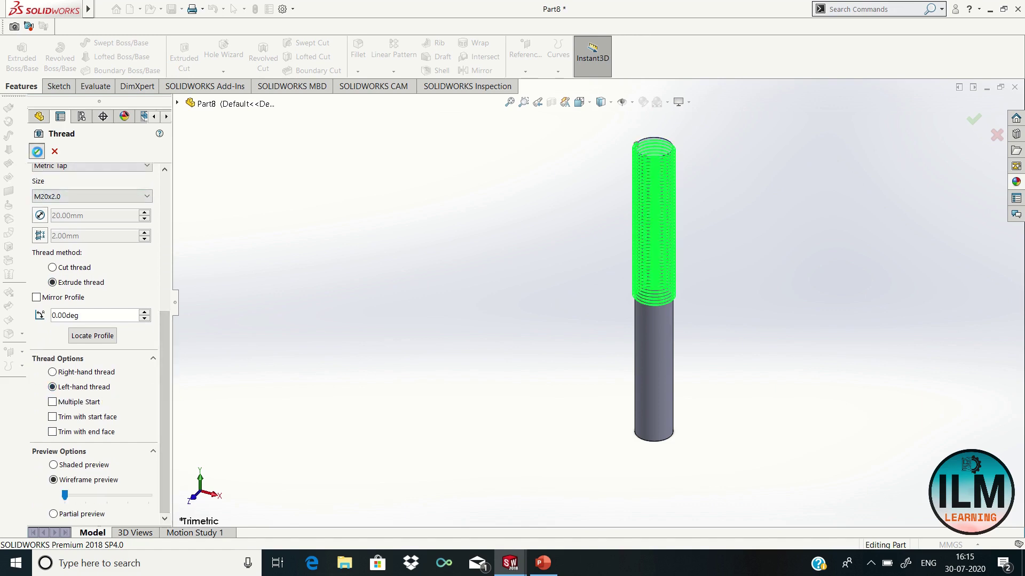
pyautogui.click(974, 119)
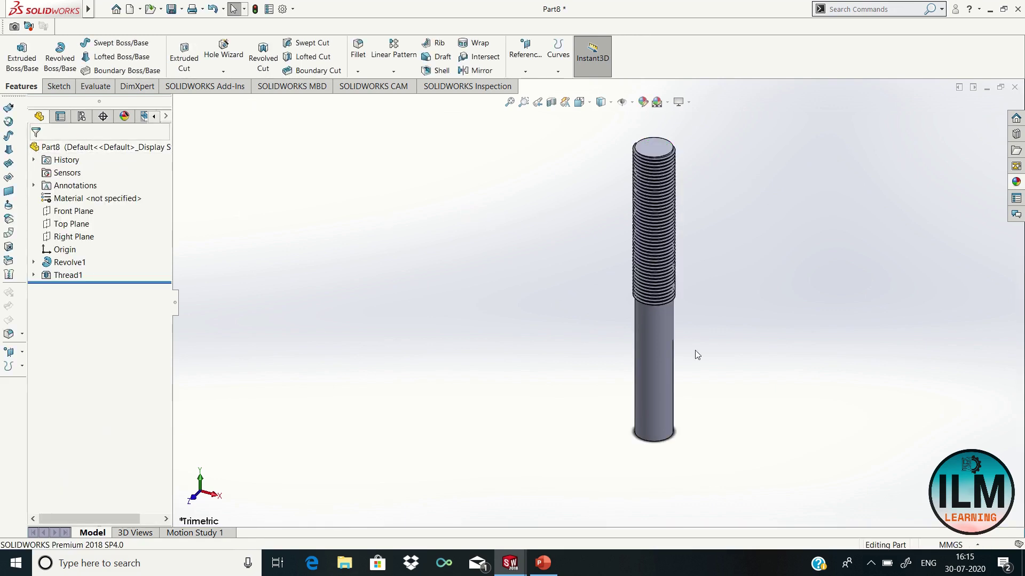
# Open a new sketch on the rod's top face, viewed normal to it.
pyautogui.click(660, 150)
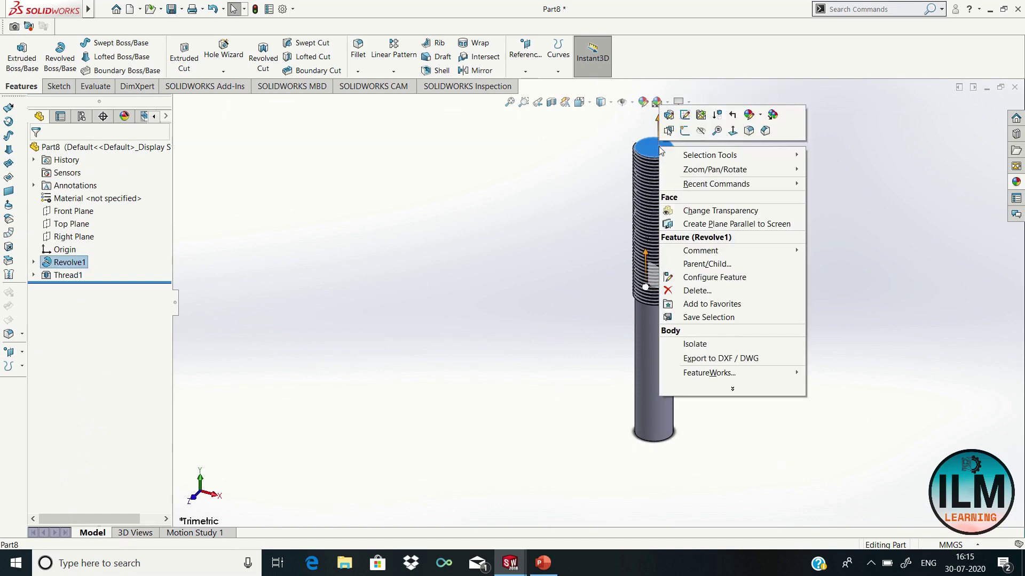
pyautogui.rightClick(660, 149)
pyautogui.click(733, 131)
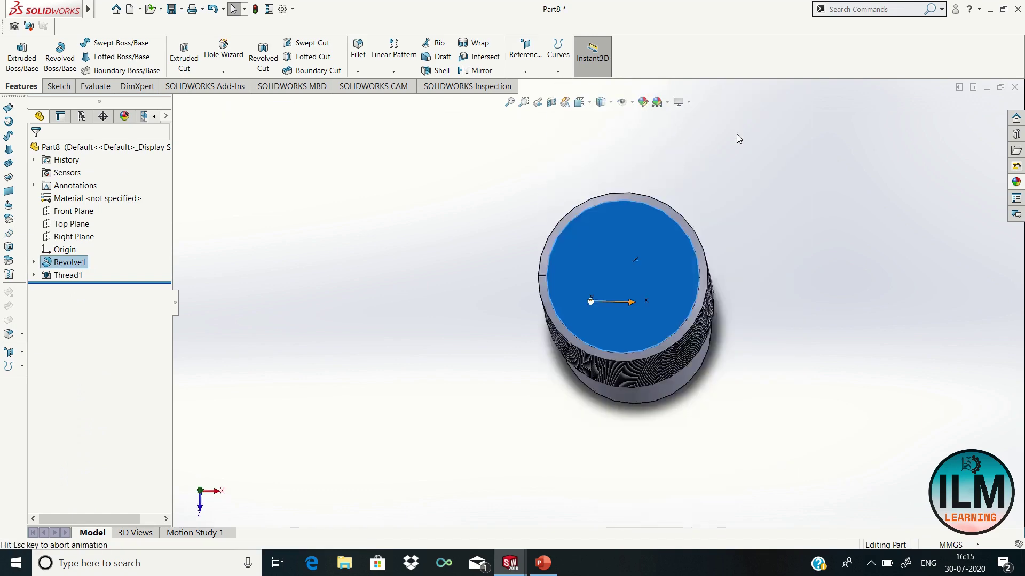
pyautogui.rightClick(607, 261)
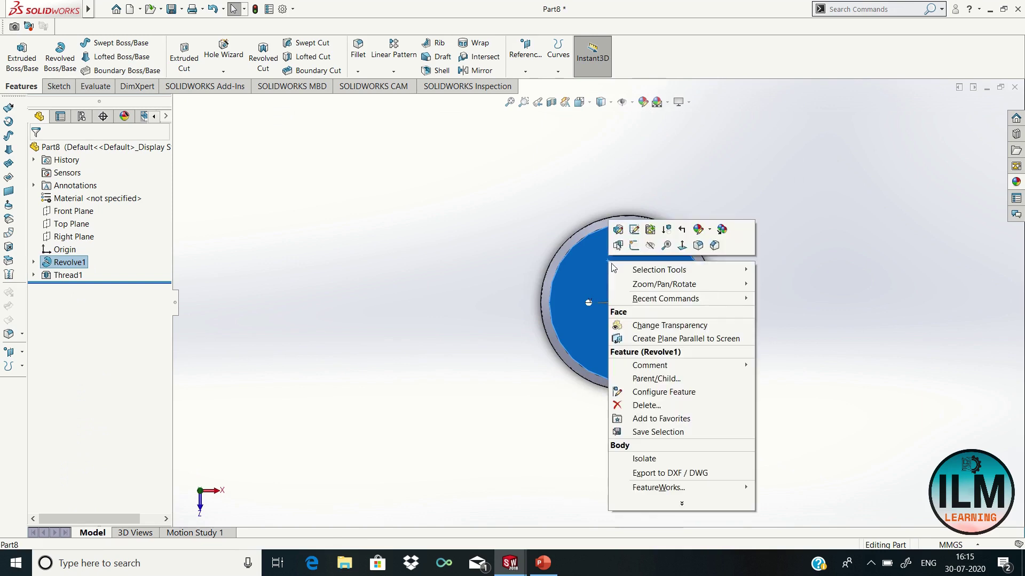
pyautogui.click(634, 245)
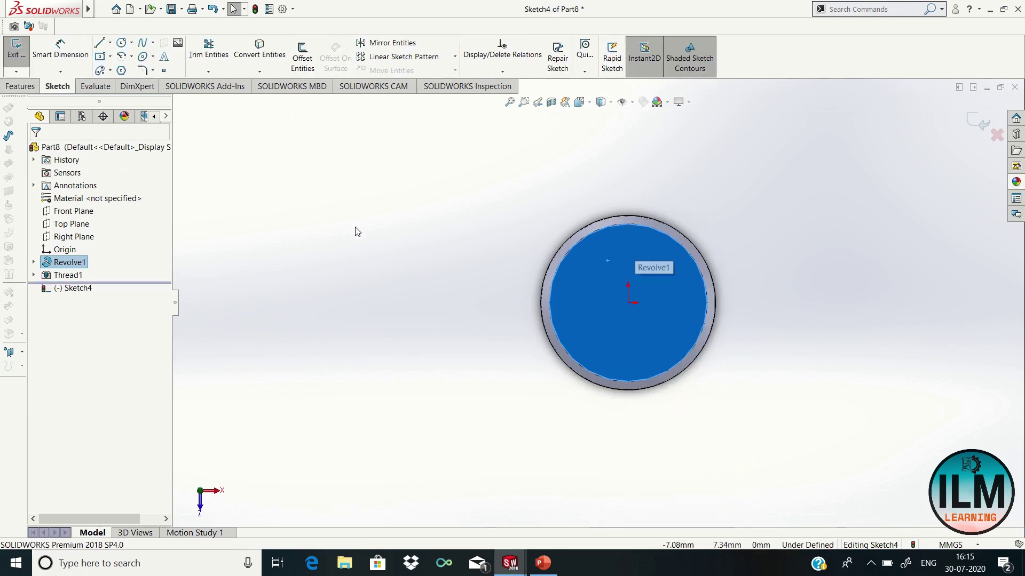
# Draw a center rectangle centred on the origin.
pyautogui.click(101, 56)
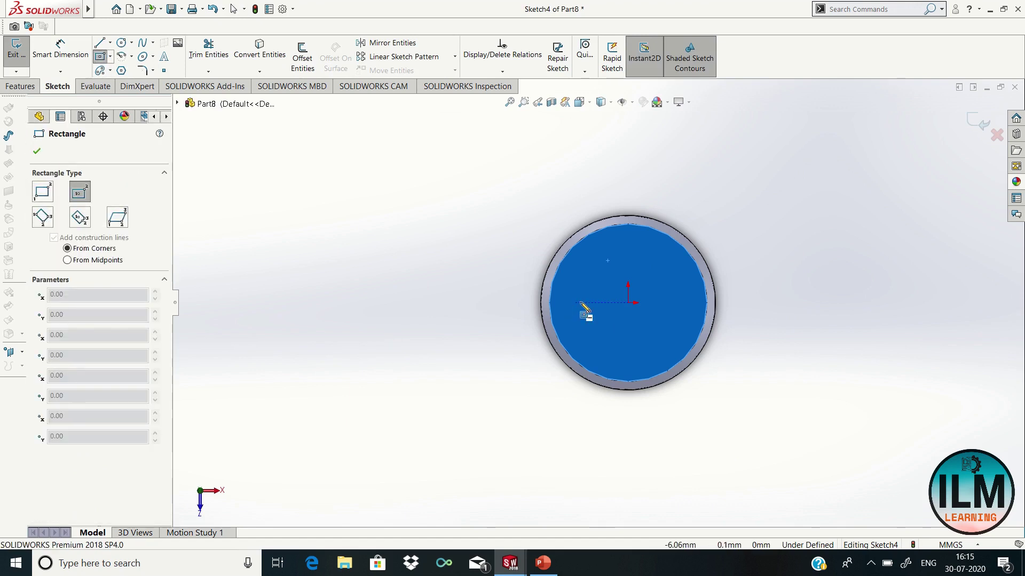
pyautogui.click(629, 303)
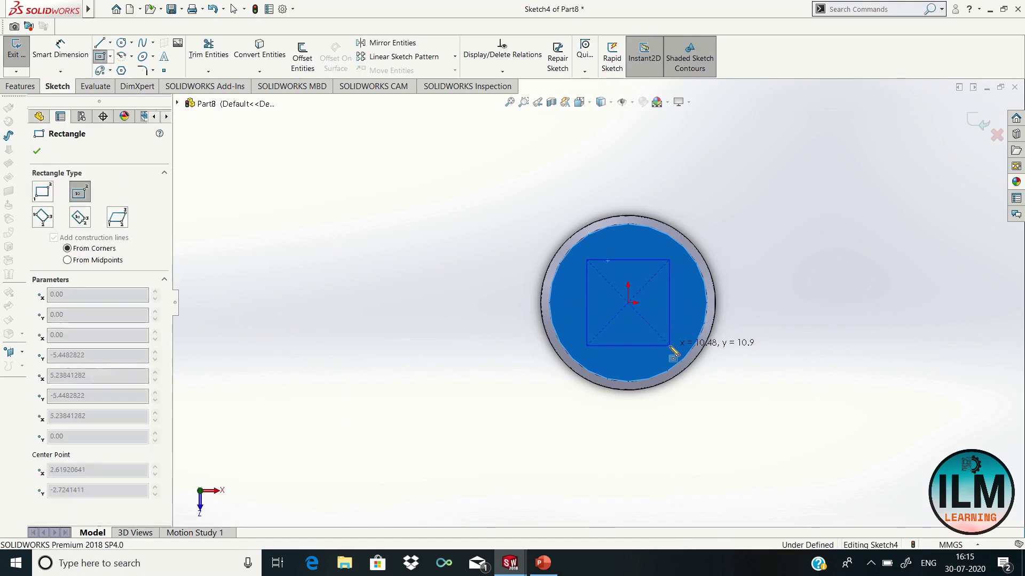
pyautogui.click(670, 346)
pyautogui.rightClick(669, 344)
pyautogui.click(699, 356)
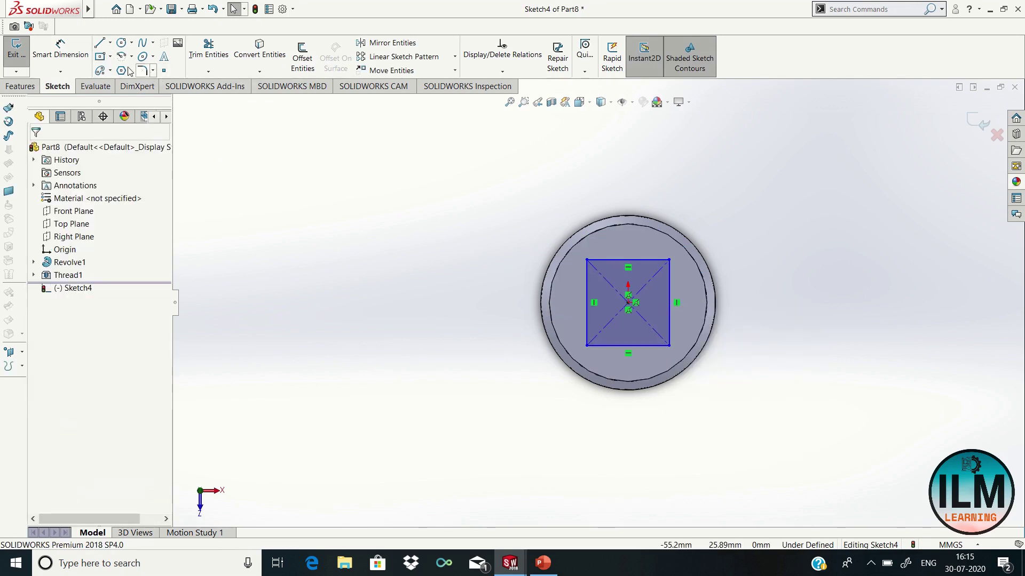
# Dimension the rectangle's width and height both to 14 mm.
pyautogui.click(60, 50)
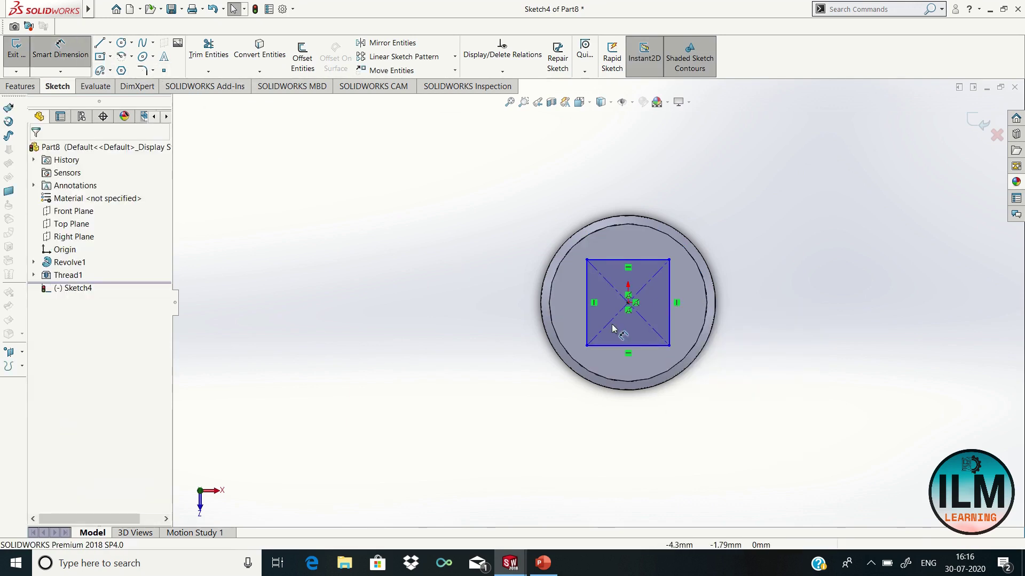
pyautogui.click(661, 347)
pyautogui.click(646, 359)
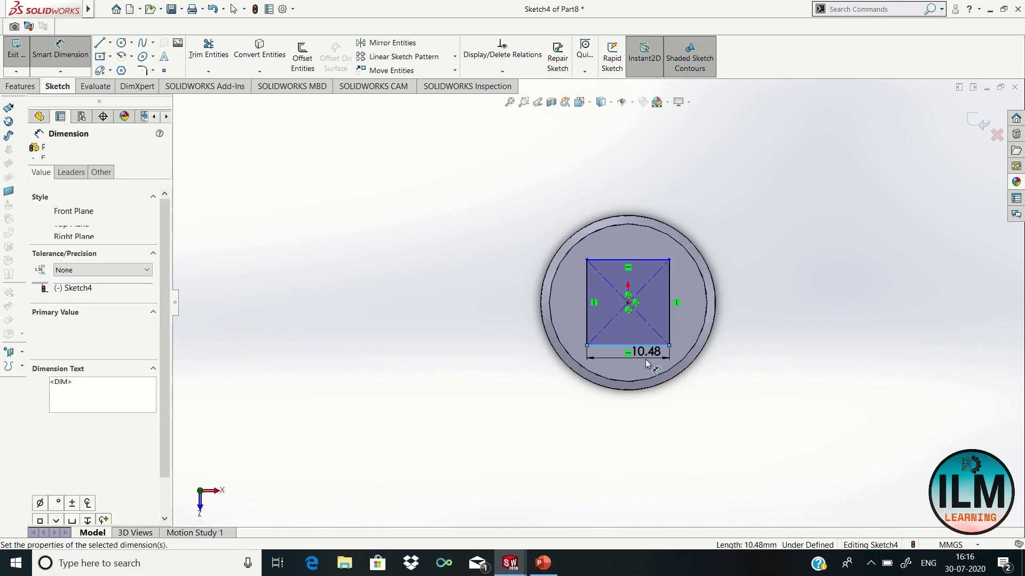
pyautogui.write('14')
pyautogui.press('Return')
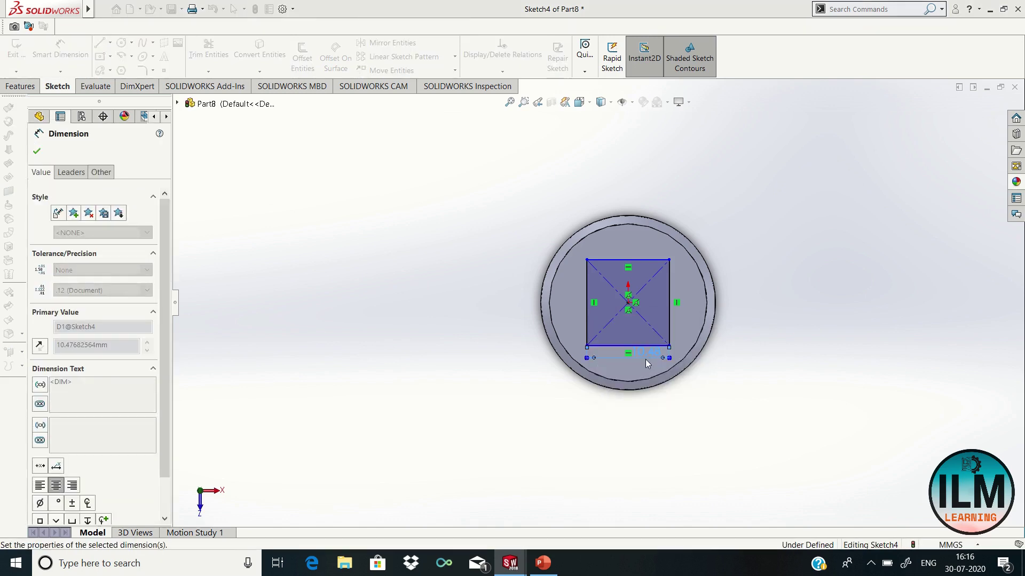
pyautogui.press('Return')
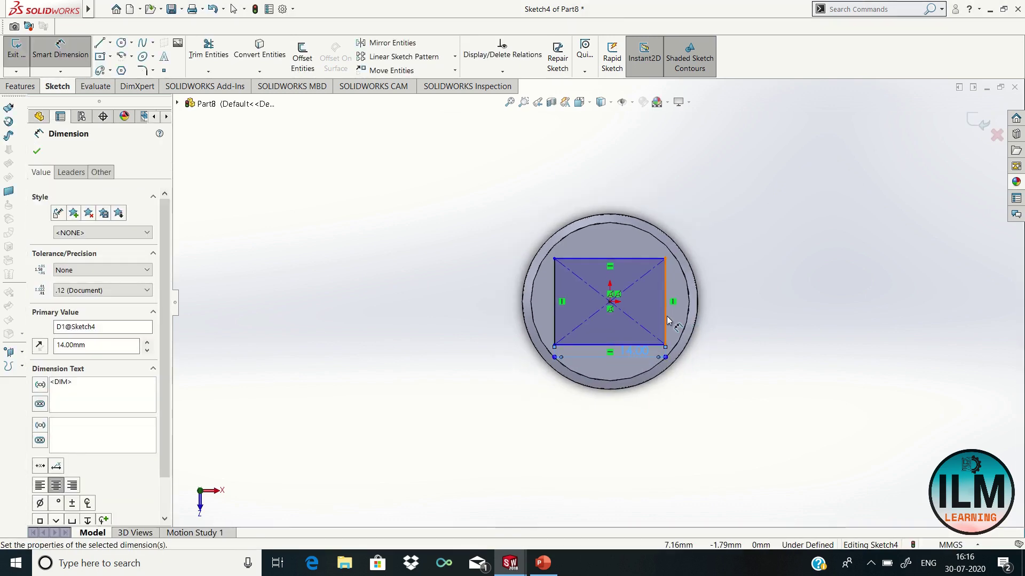
pyautogui.click(666, 320)
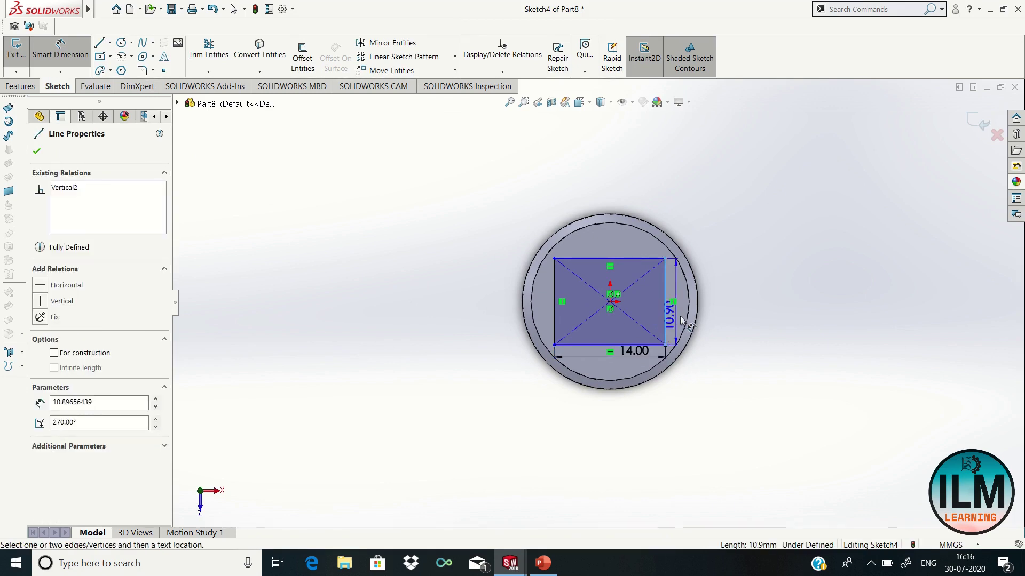
pyautogui.click(681, 320)
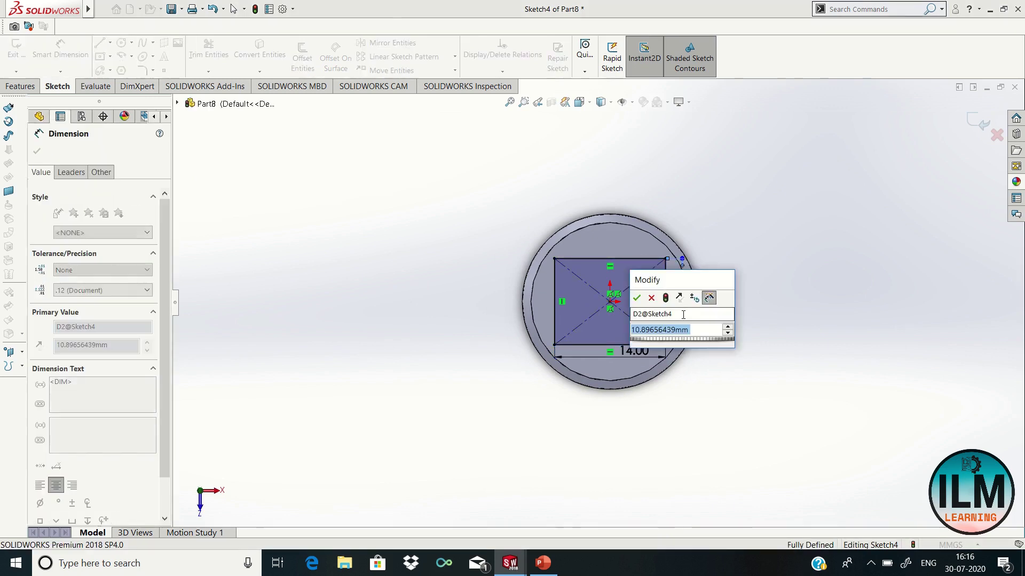
pyautogui.write('=')
pyautogui.press('Escape')
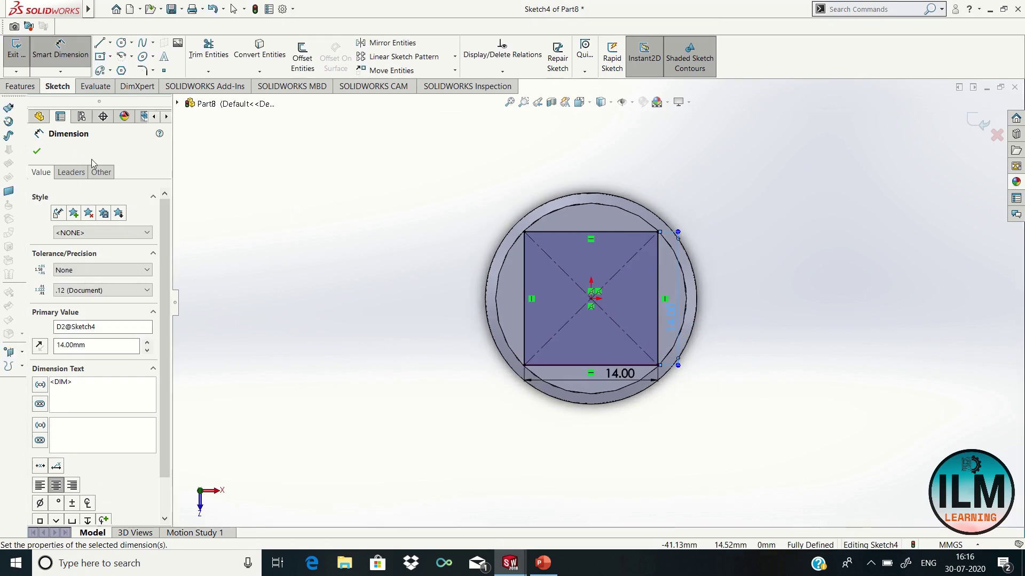
pyautogui.click(42, 153)
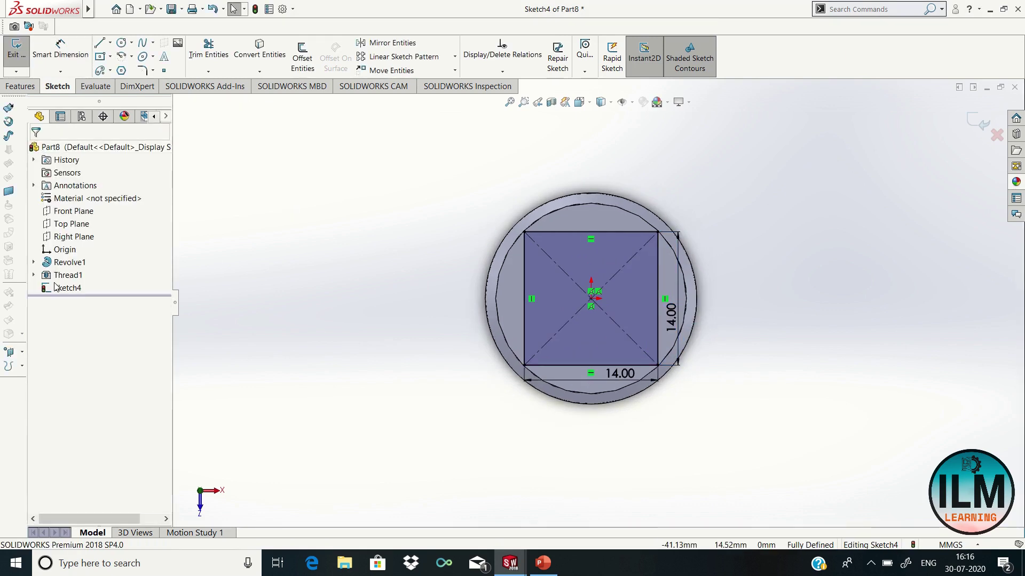
# Extrude the square sketch 20 mm, then fit the rod and orbit it to an oblique view.
pyautogui.click(18, 88)
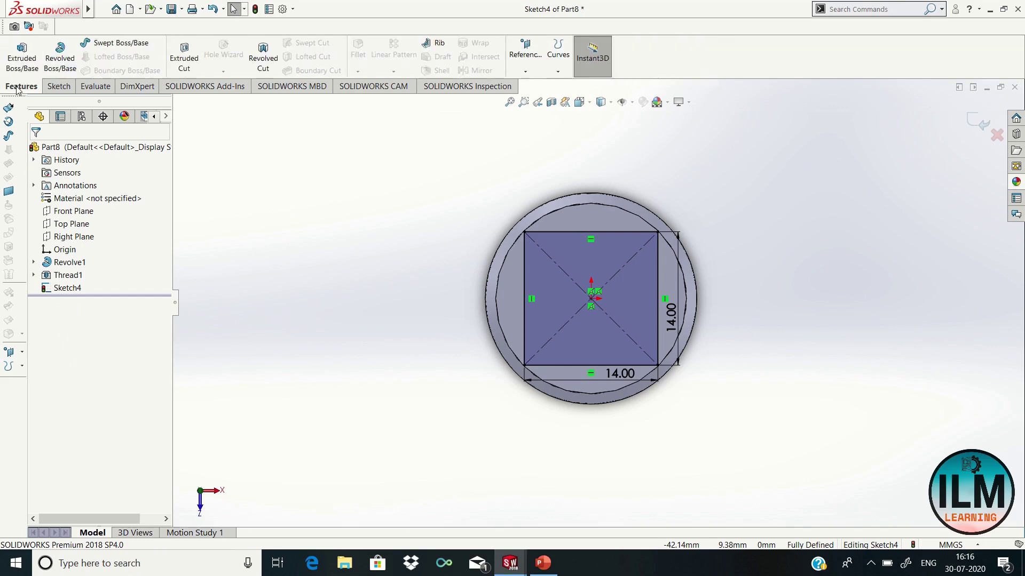
pyautogui.click(18, 59)
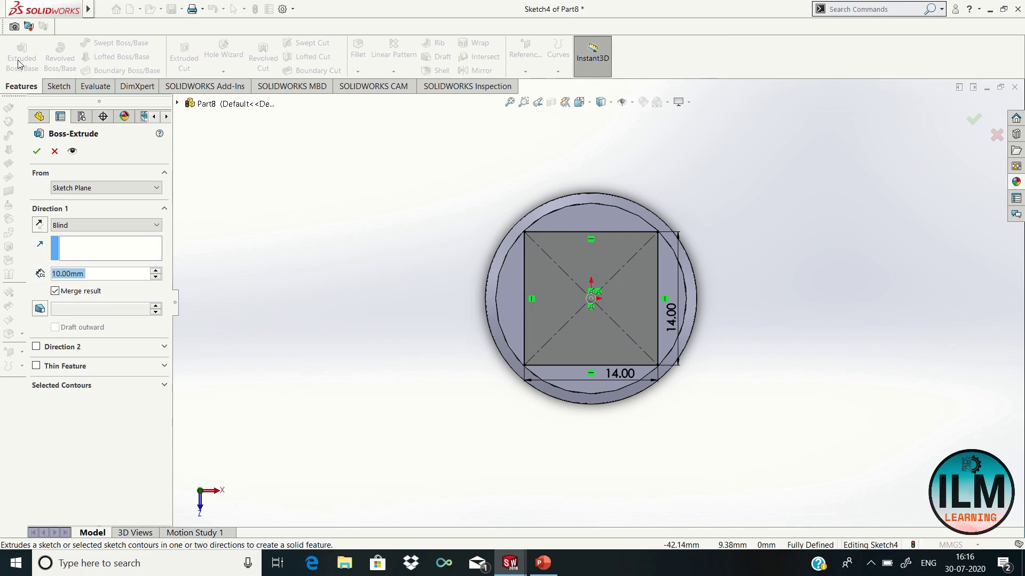
pyautogui.write('20')
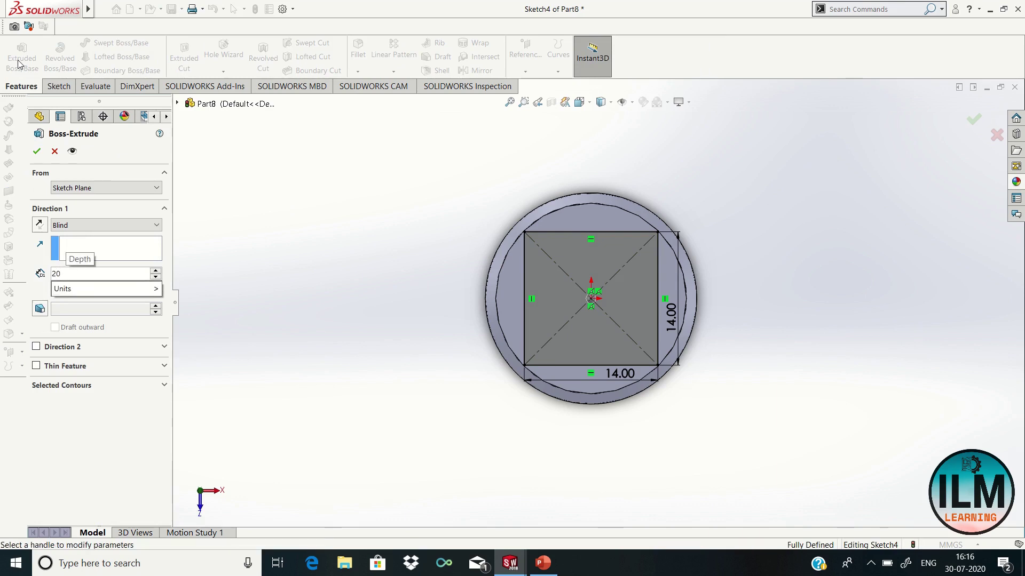
pyautogui.press('Return')
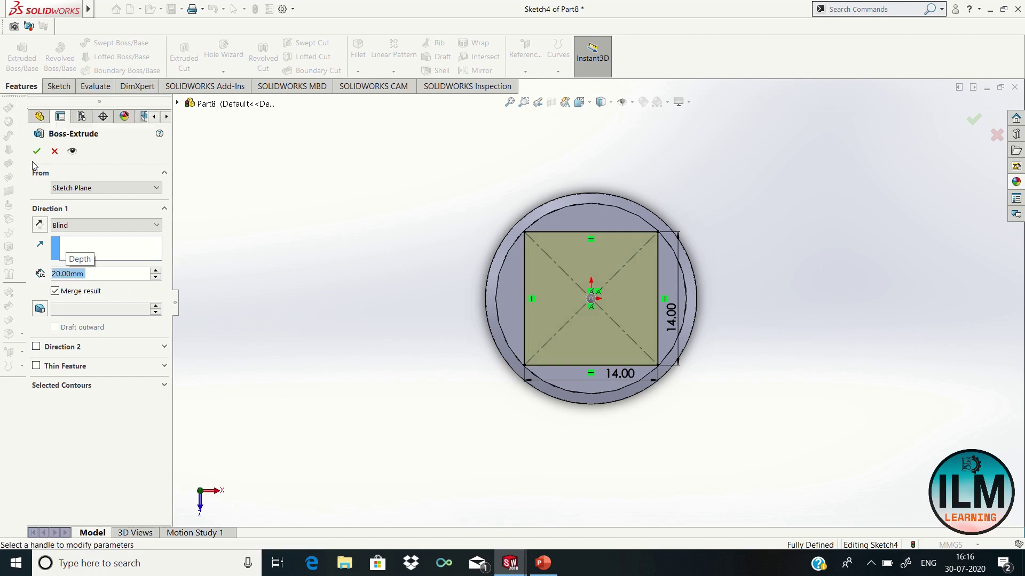
pyautogui.click(34, 156)
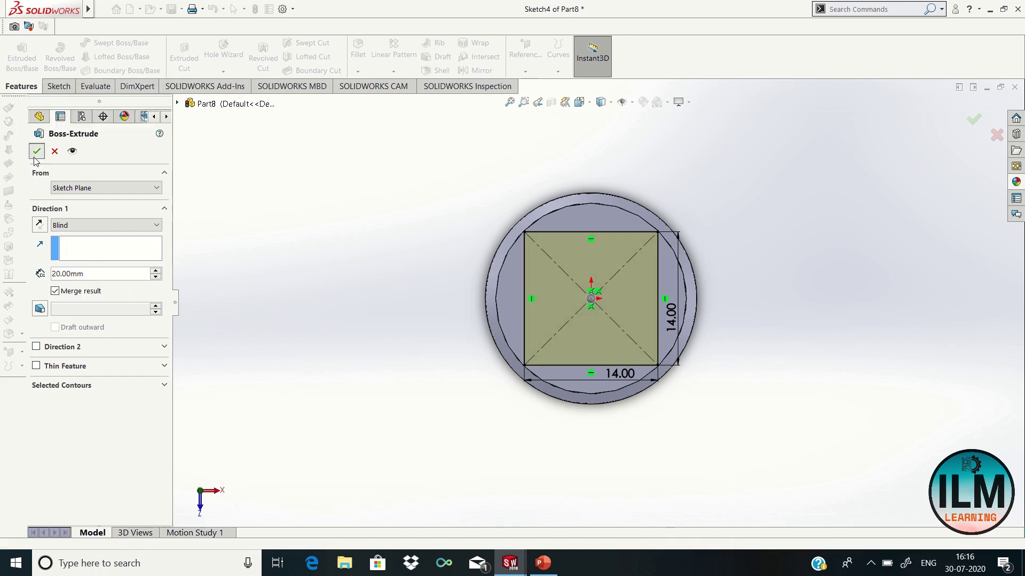
pyautogui.click(217, 506)
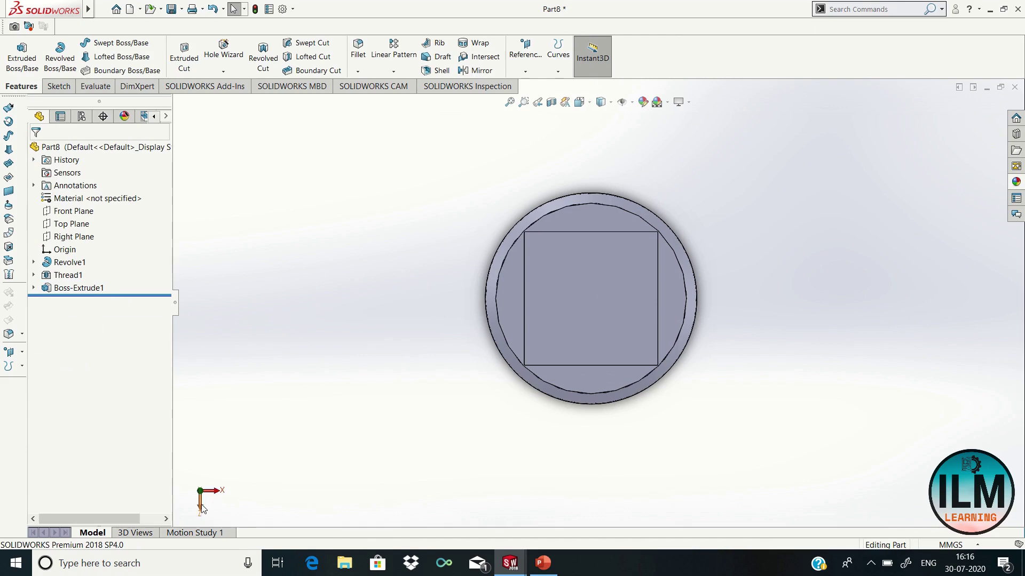
pyautogui.click(202, 509)
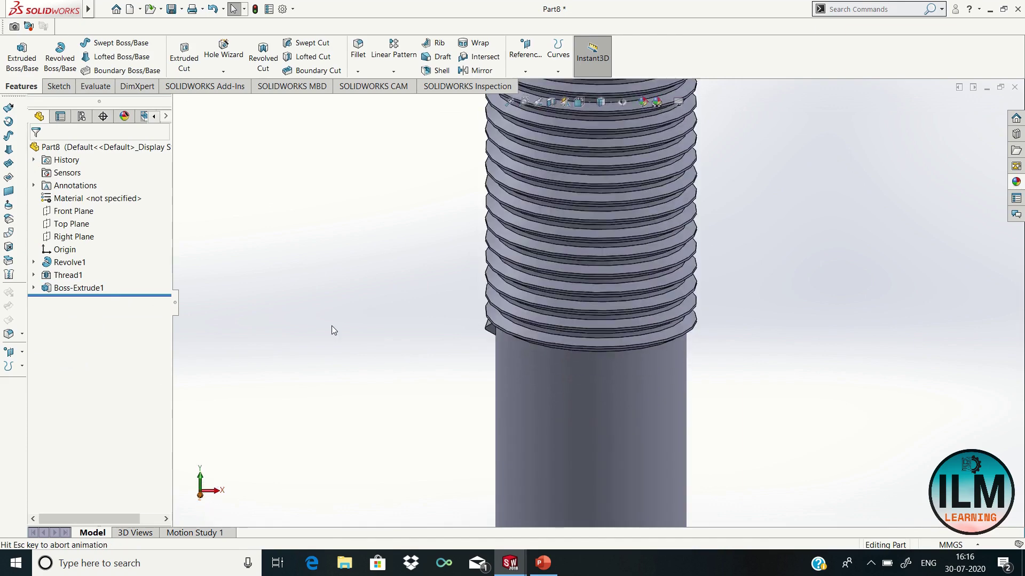
pyautogui.click(508, 103)
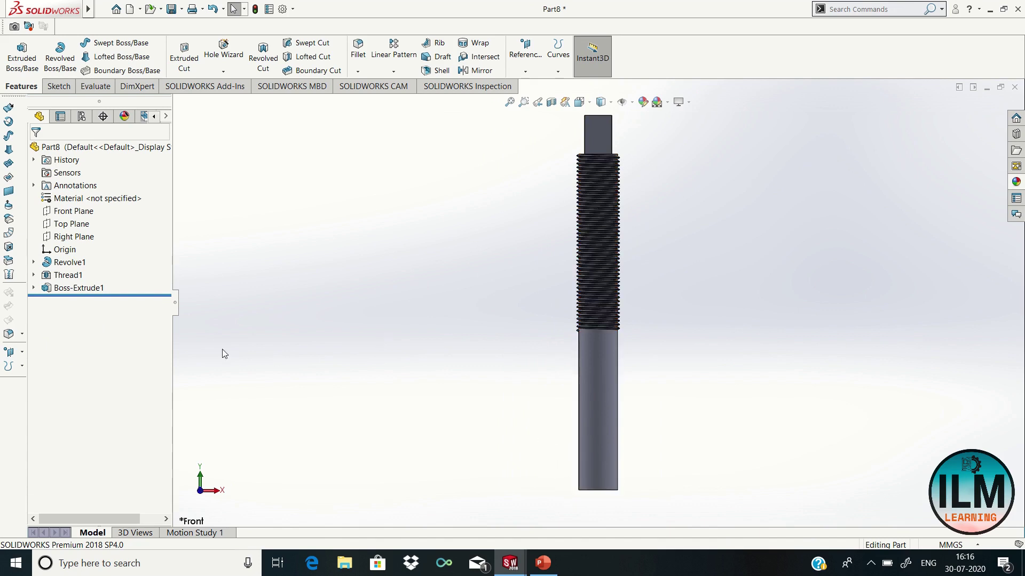
pyautogui.moveTo(587, 267); pyautogui.dragTo(672, 226, button='middle')
# Sketch a Ø12 mm circle at the origin on the square block's end face.
pyautogui.click(672, 226)
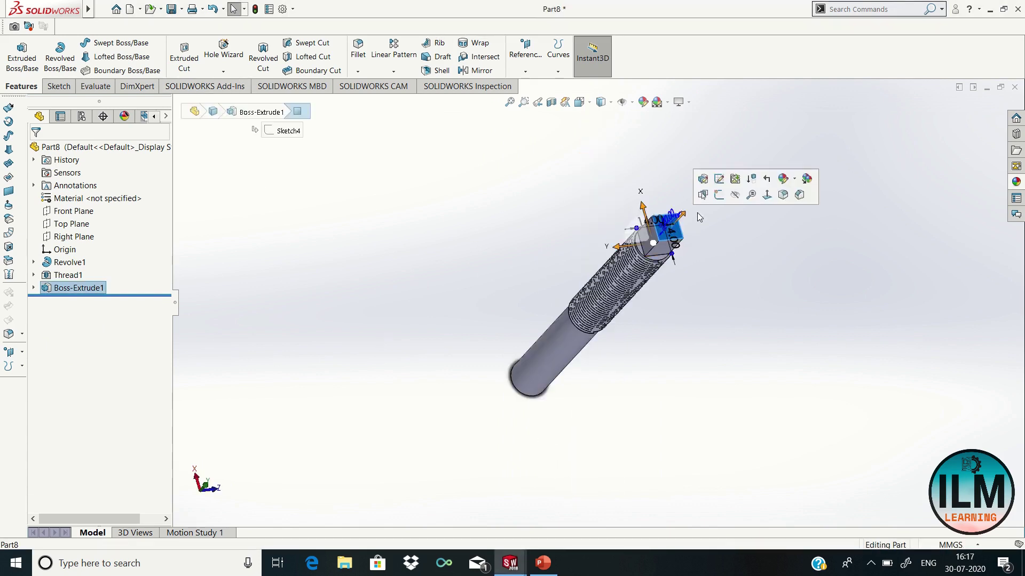
pyautogui.click(767, 197)
pyautogui.rightClick(608, 283)
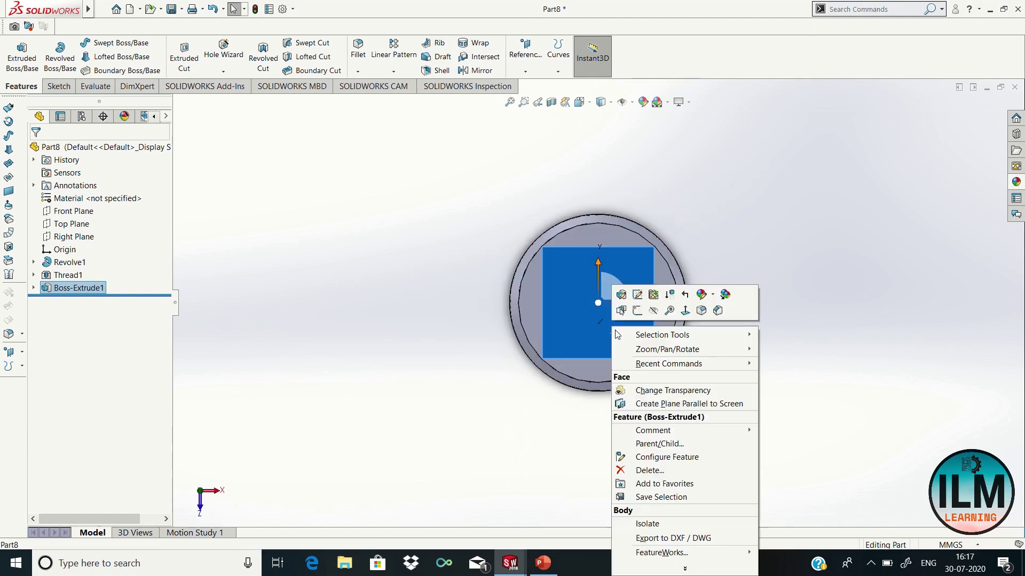
pyautogui.click(635, 310)
pyautogui.click(121, 42)
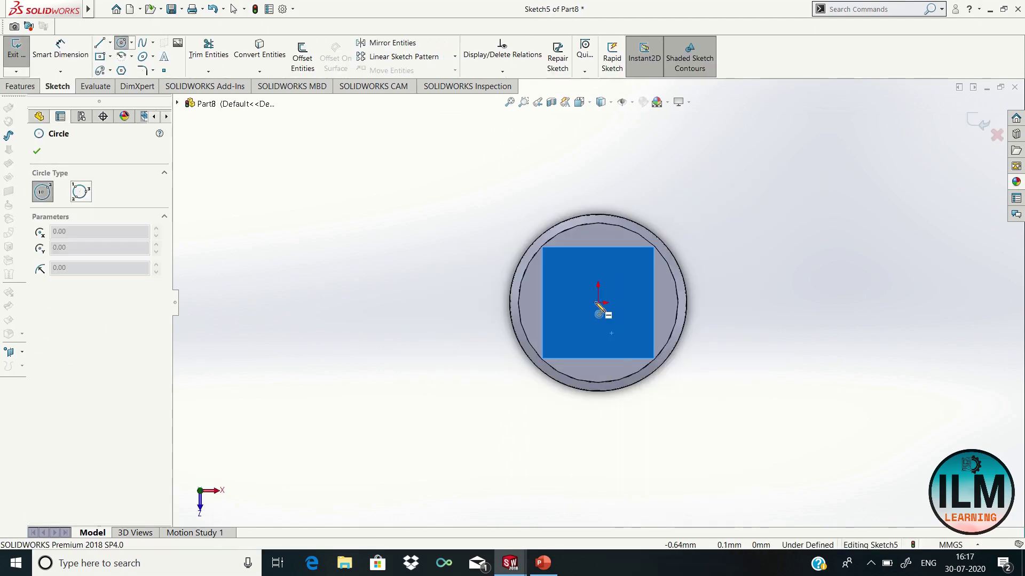
pyautogui.moveTo(597, 302); pyautogui.dragTo(625, 333)
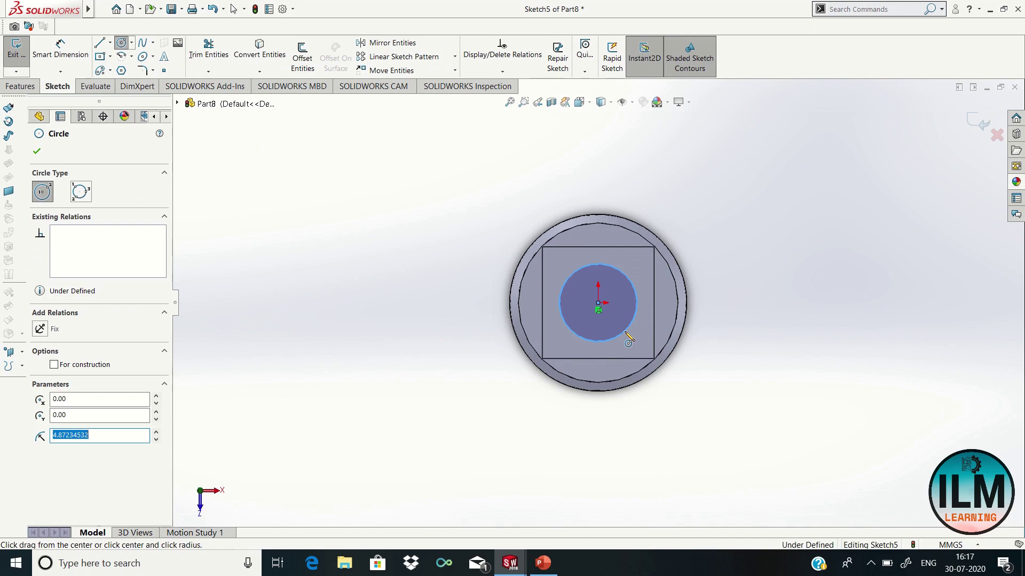
pyautogui.click(60, 54)
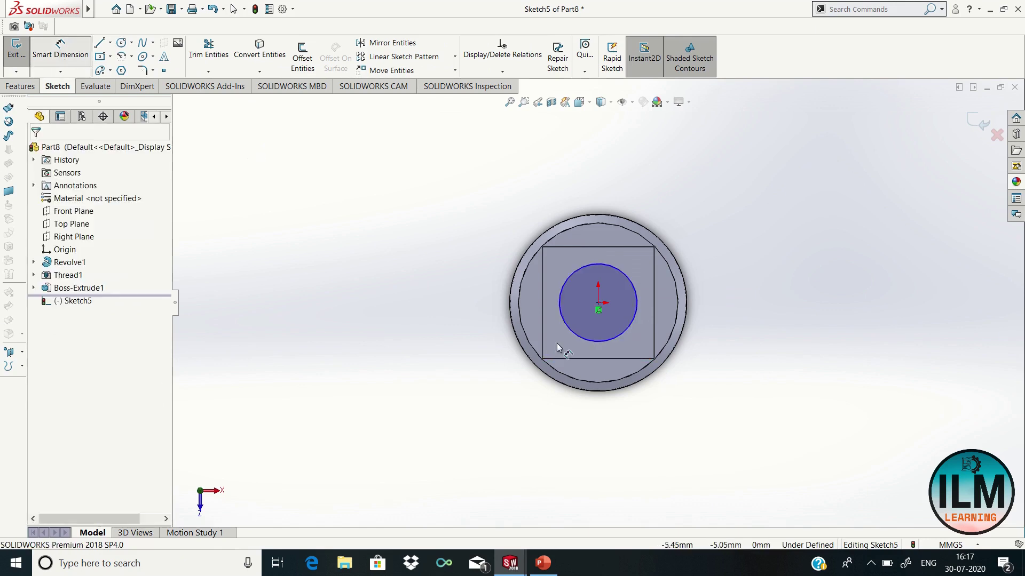
pyautogui.click(584, 339)
pyautogui.click(505, 408)
pyautogui.write('12')
pyautogui.press('Return')
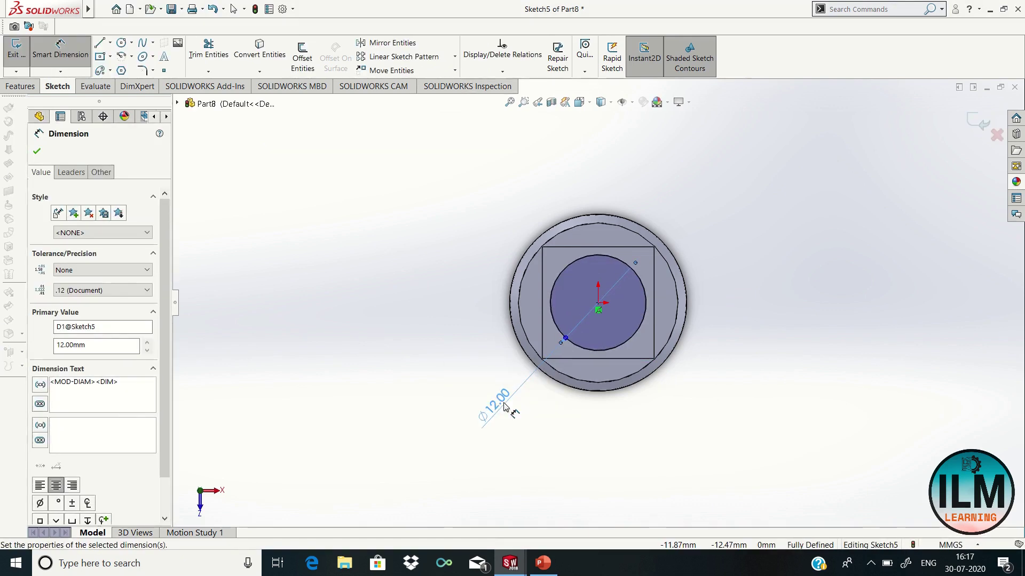
pyautogui.click(36, 151)
# Extrude the circle 13 mm into a pin and view the fitted shaft obliquely.
pyautogui.click(24, 87)
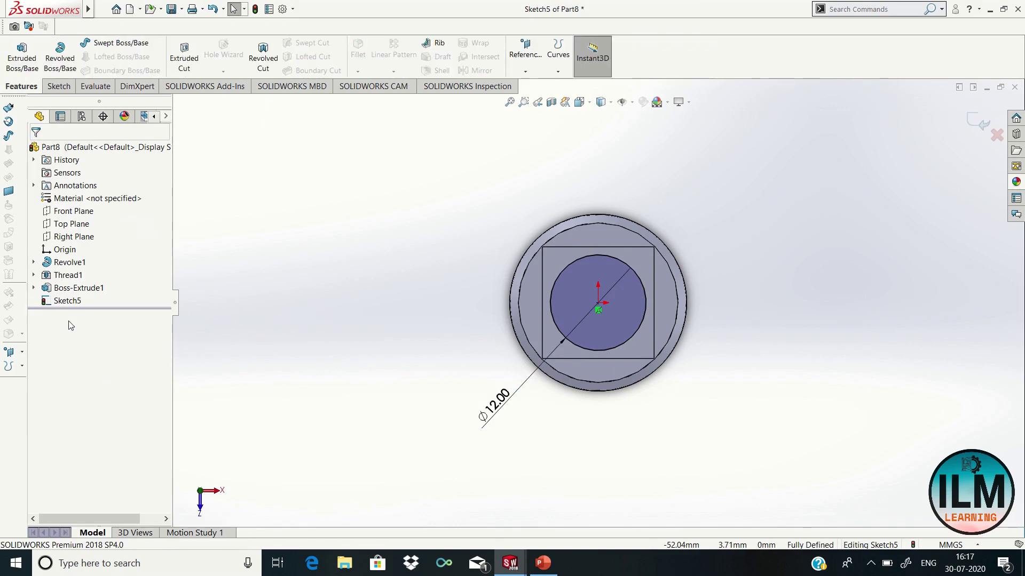
pyautogui.click(22, 56)
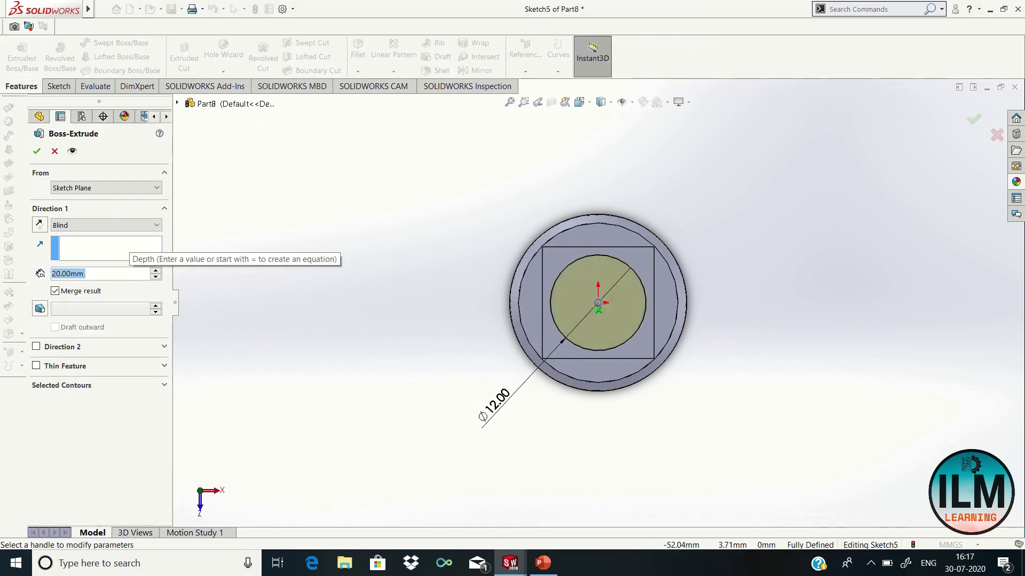
pyautogui.click(36, 150)
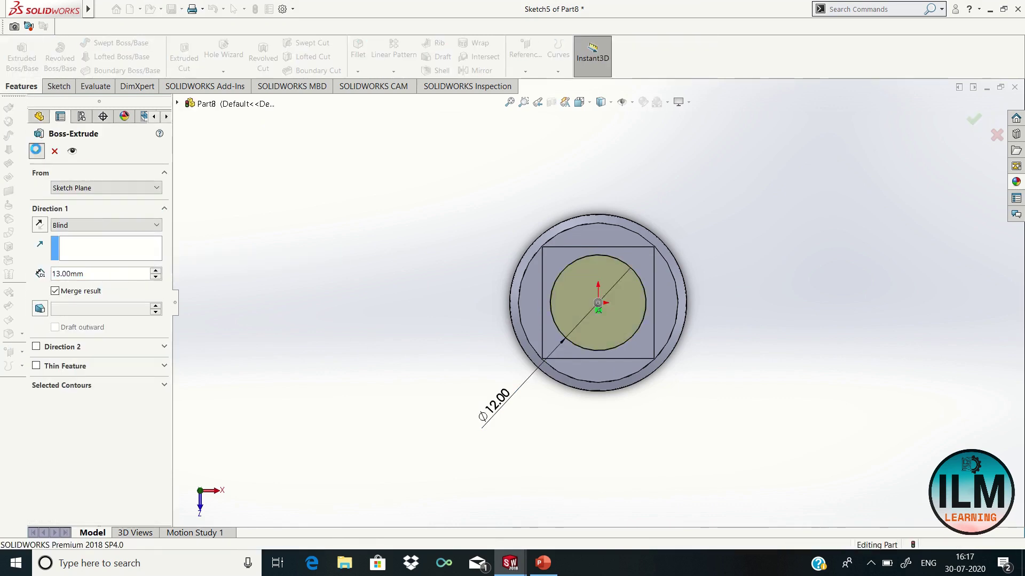
pyautogui.hotkey('ctrl', '1')
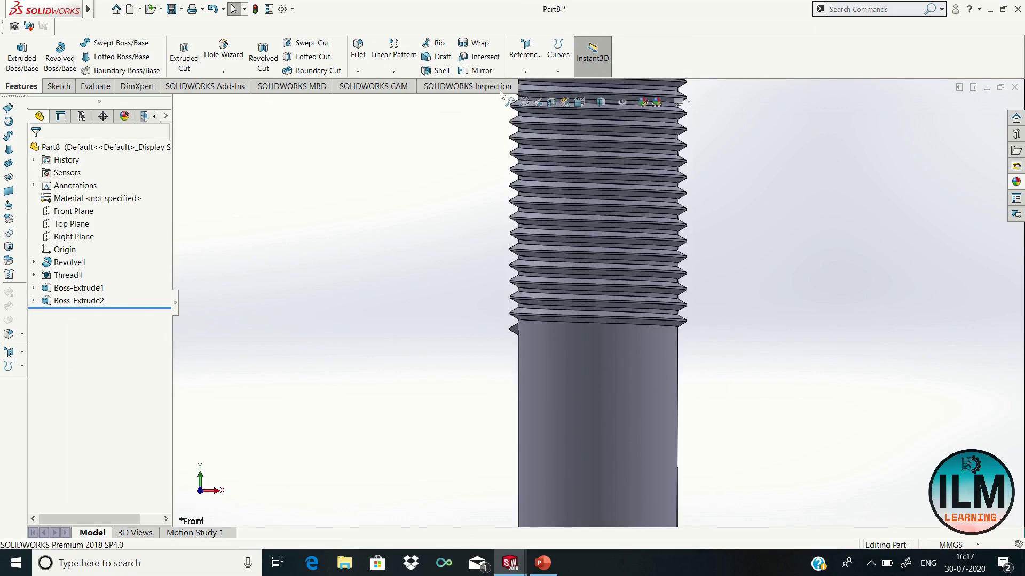
pyautogui.rightClick(671, 150)
pyautogui.click(702, 203)
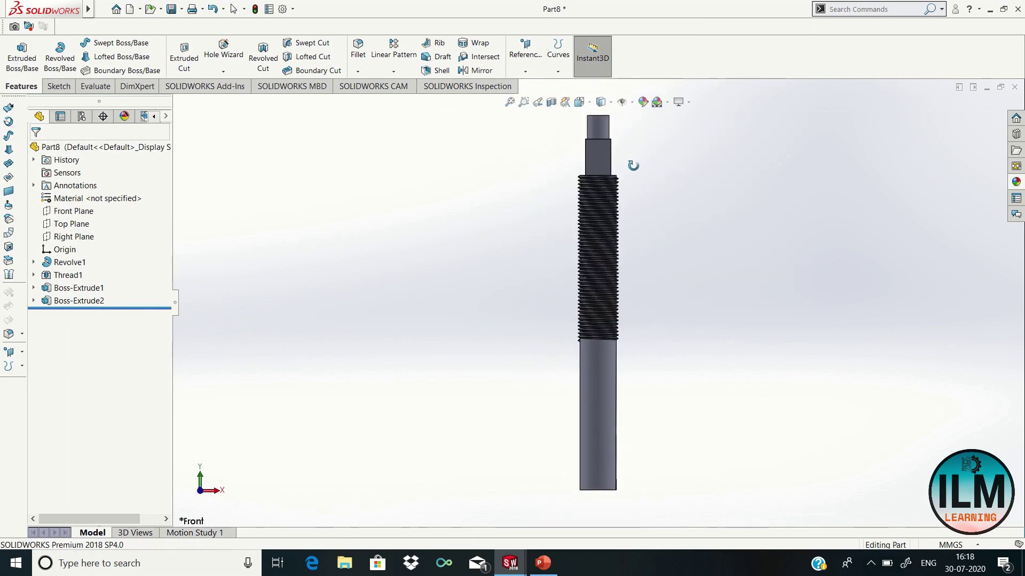
pyautogui.moveTo(632, 165)
pyautogui.mouseDown()
pyautogui.moveTo(579, 336)
pyautogui.moveTo(592, 213)
pyautogui.mouseUp()
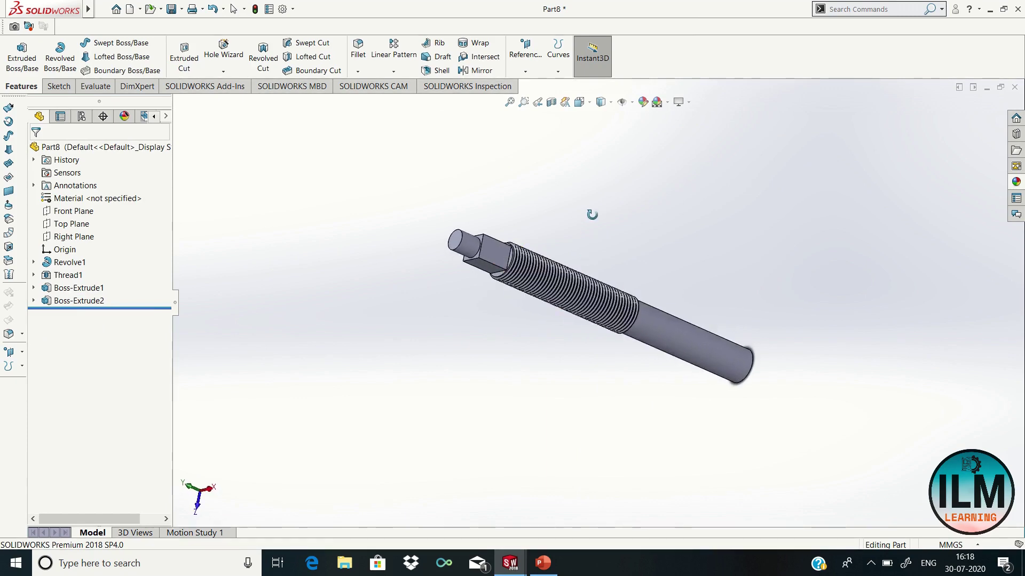
pyautogui.rightClick(594, 216)
pyautogui.click(621, 223)
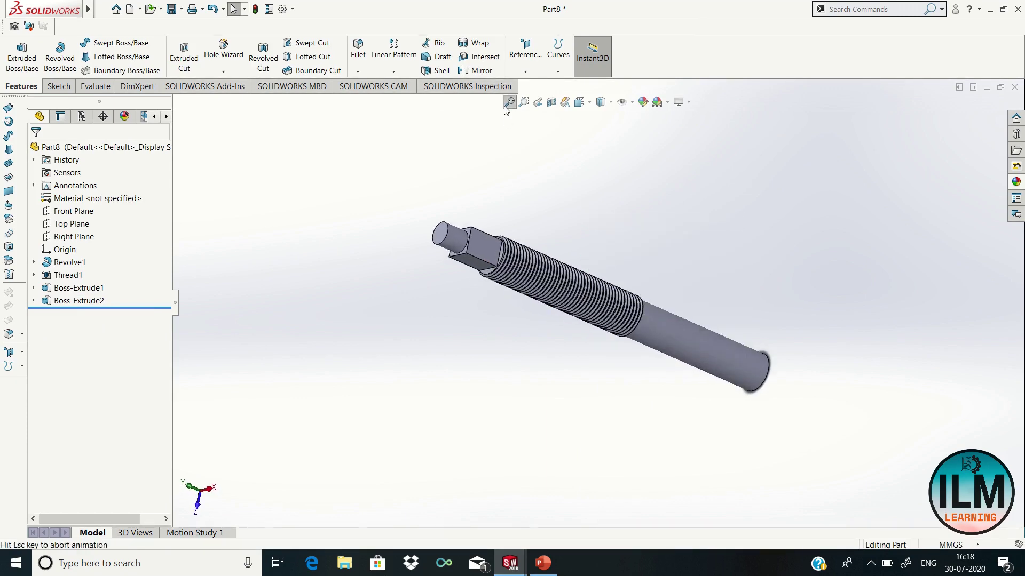
pyautogui.click(510, 101)
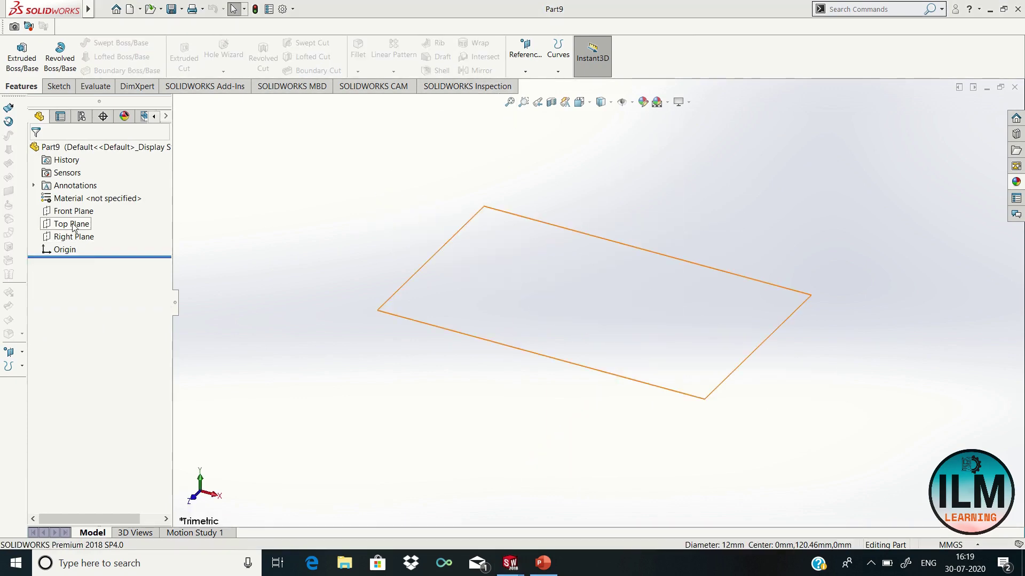
# Start a Top Plane sketch and draw a hexagon outward from the origin with the Polygon tool.
pyautogui.click(72, 223)
pyautogui.click(81, 208)
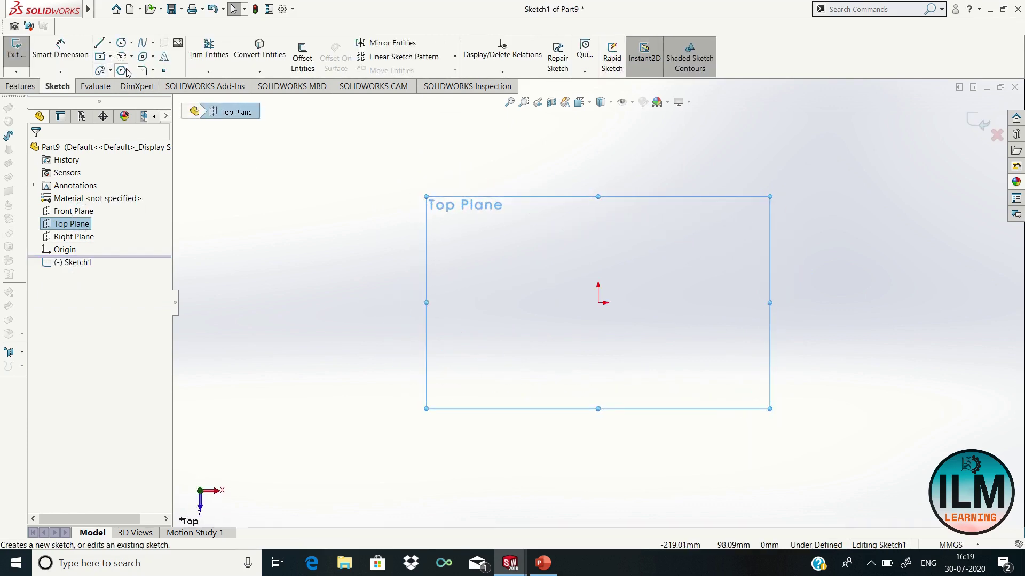
pyautogui.click(122, 71)
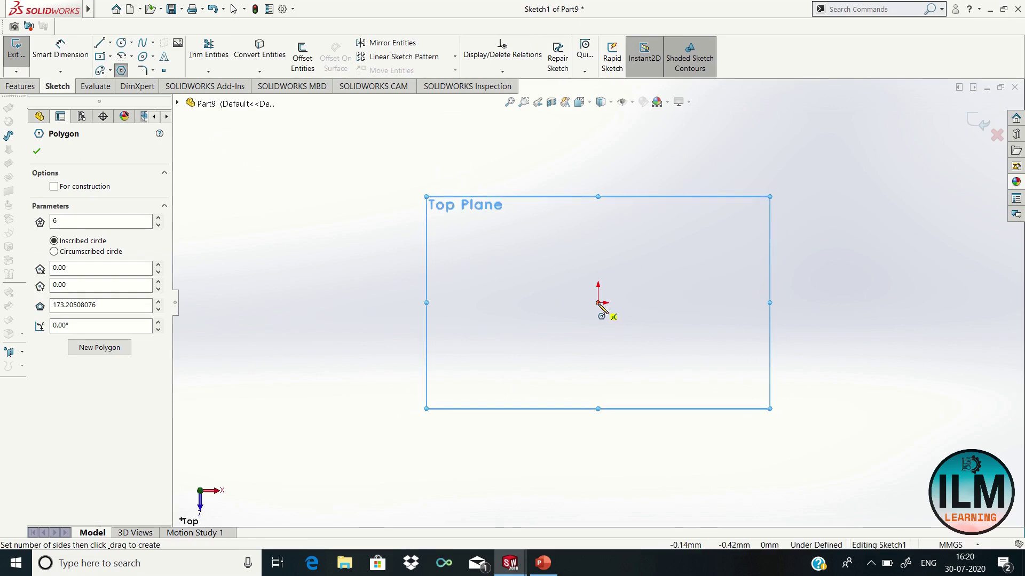
pyautogui.moveTo(599, 303)
pyautogui.mouseDown()
pyautogui.moveTo(637, 337)
pyautogui.moveTo(677, 295)
pyautogui.mouseUp()
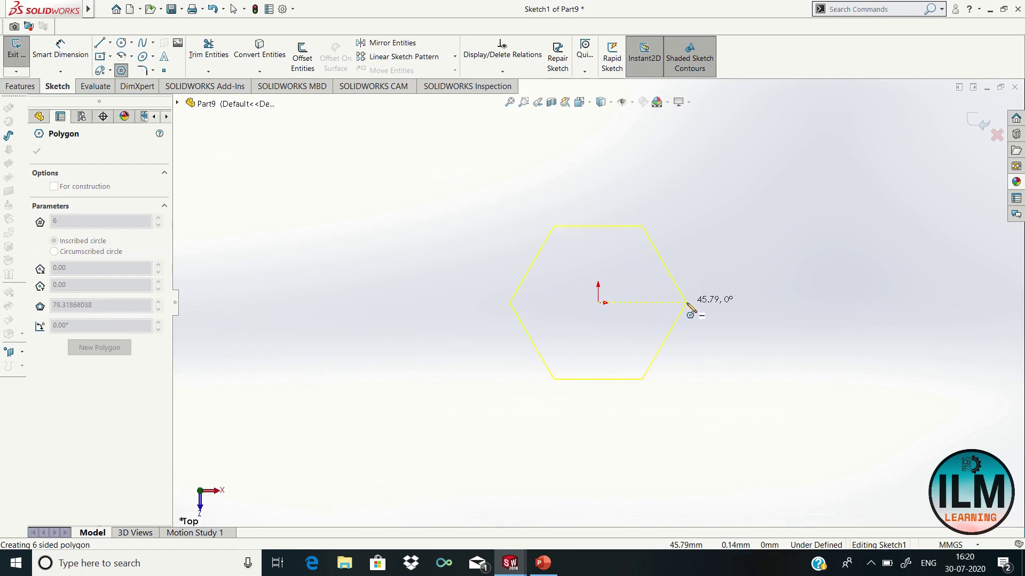
pyautogui.moveTo(687, 303); pyautogui.dragTo(688, 303)
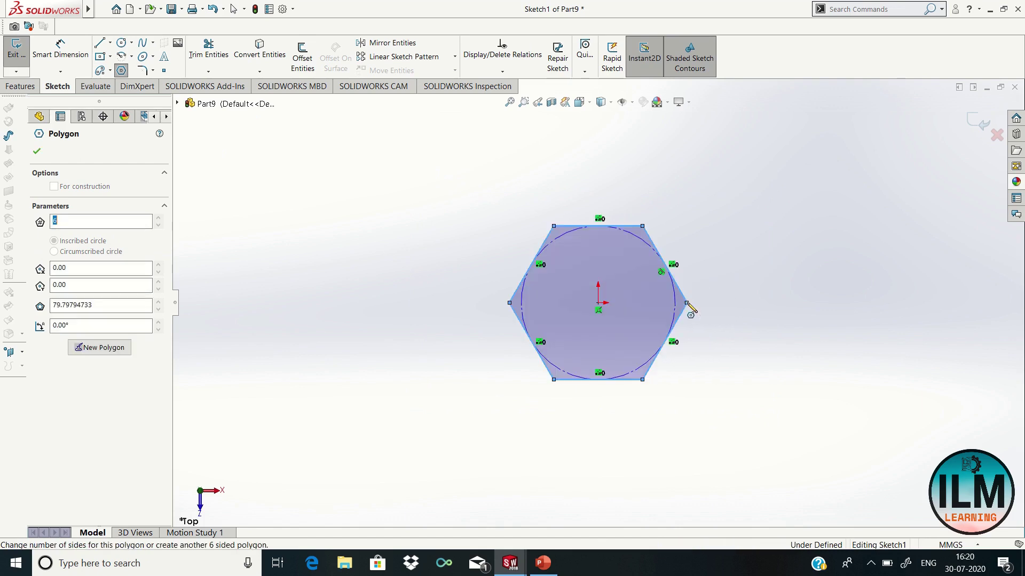
pyautogui.rightClick(688, 304)
pyautogui.click(722, 312)
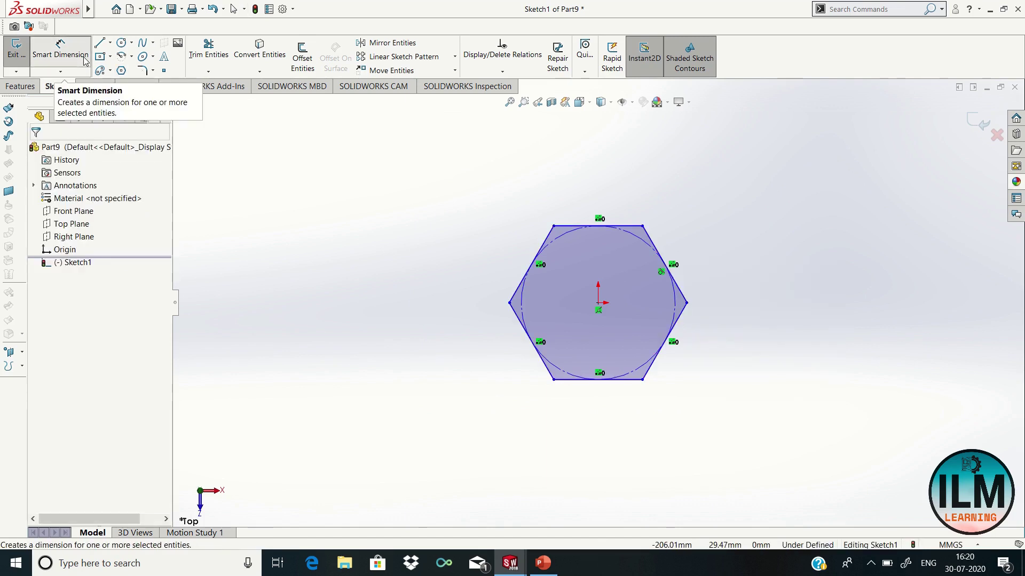
# Dimension the hexagon's bottom edge to 12 mm.
pyautogui.click(60, 50)
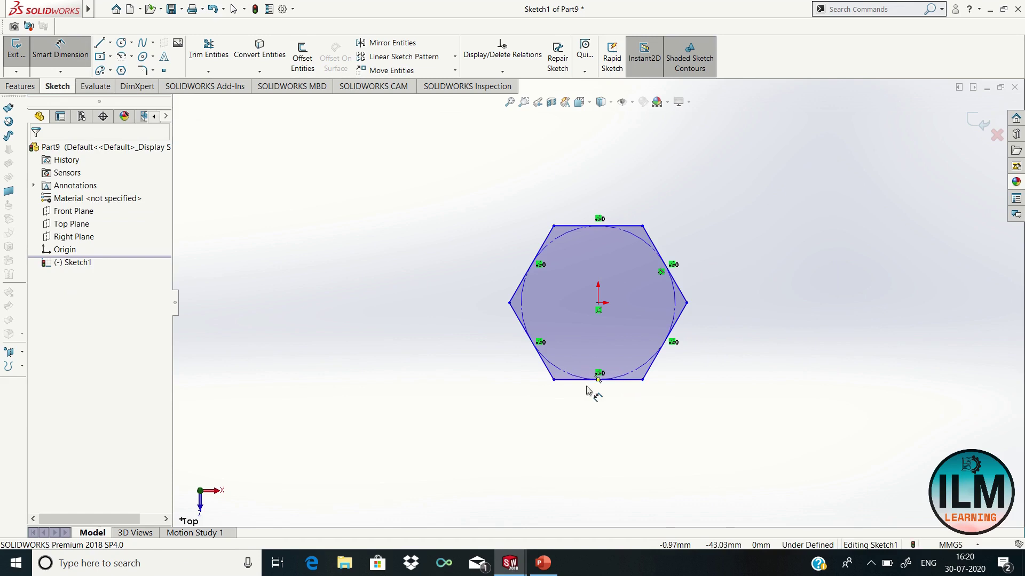
pyautogui.click(613, 380)
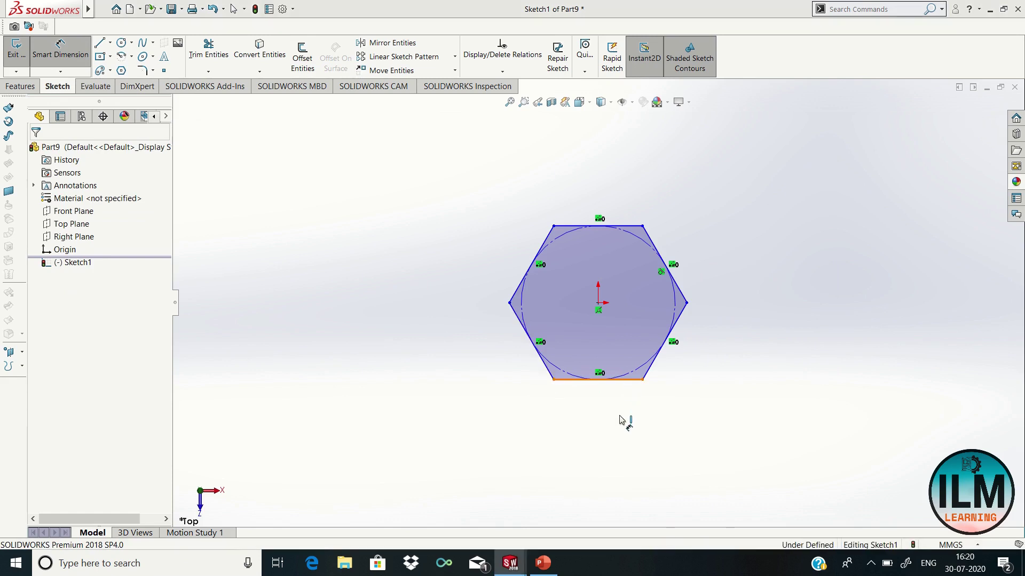
pyautogui.click(602, 438)
pyautogui.write('12')
pyautogui.press('Return')
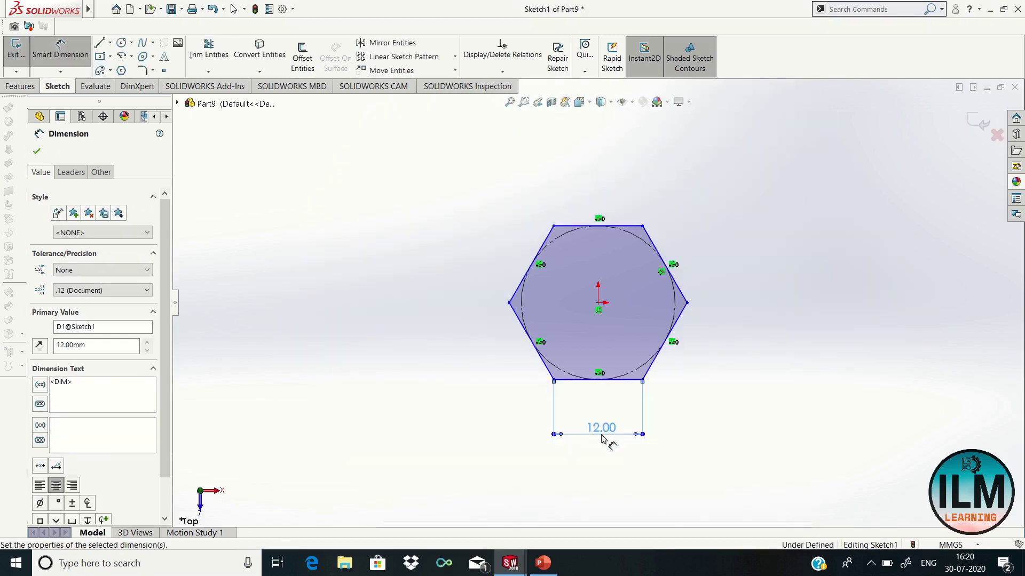
pyautogui.rightClick(486, 380)
pyautogui.click(499, 401)
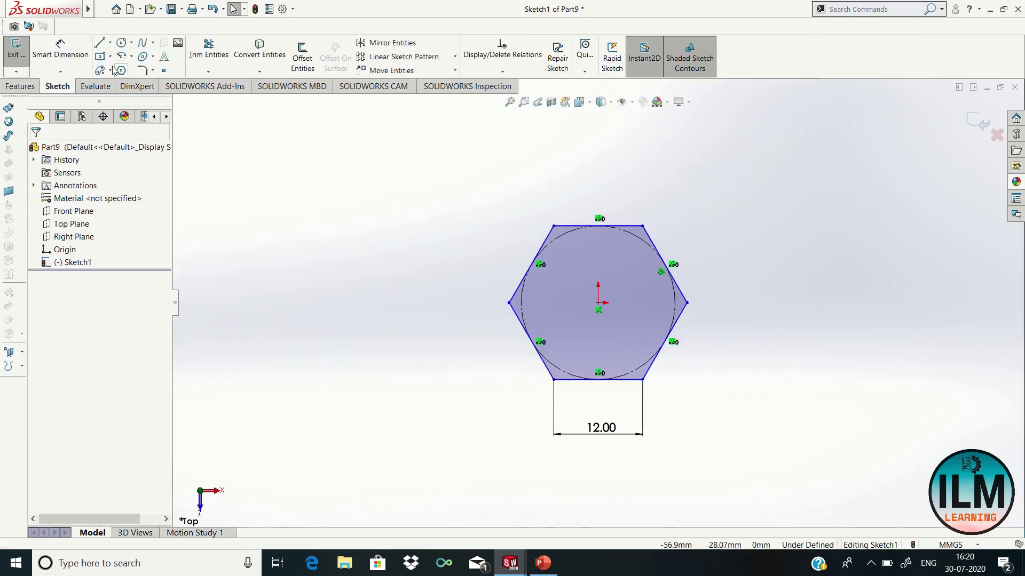
# Draw a 6 mm radius circle at the origin inside the hexagon.
pyautogui.click(121, 43)
pyautogui.click(598, 302)
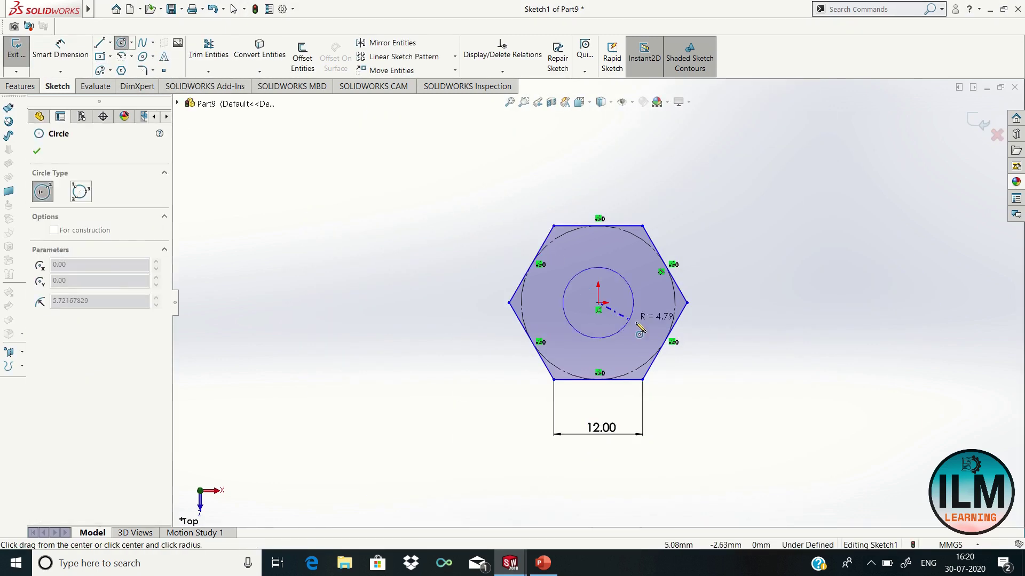
pyautogui.click(638, 324)
pyautogui.rightClick(637, 324)
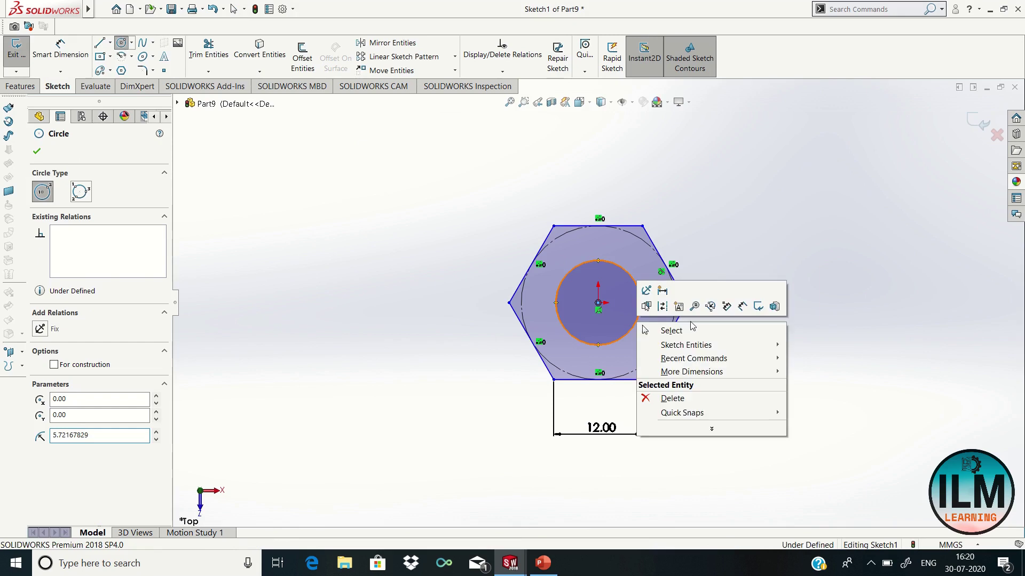
pyautogui.click(102, 436)
pyautogui.write('6')
pyautogui.press('Return')
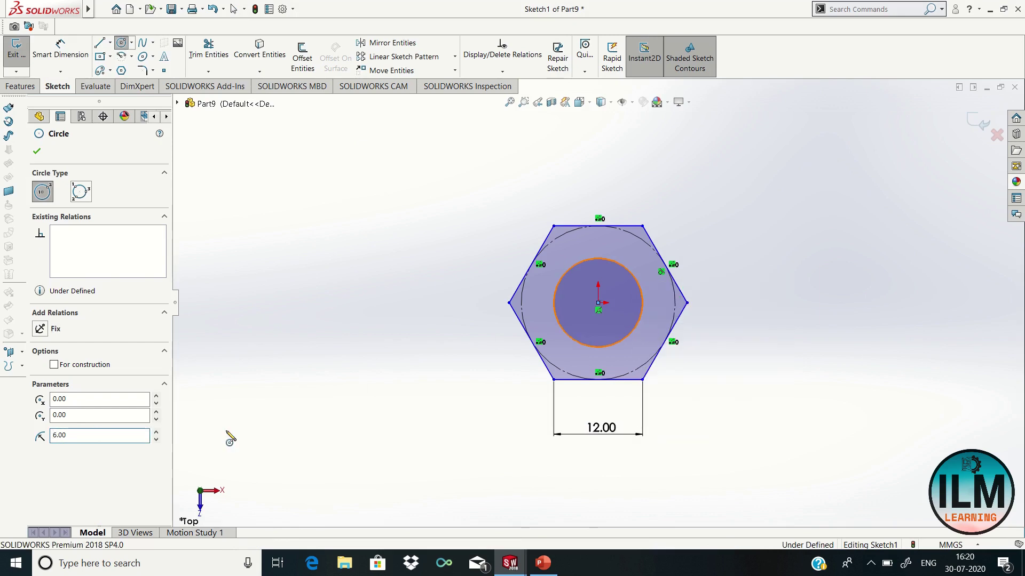
pyautogui.click(36, 151)
# Extrude the hexagon sketch 12 mm into a nut with a round bore.
pyautogui.click(22, 86)
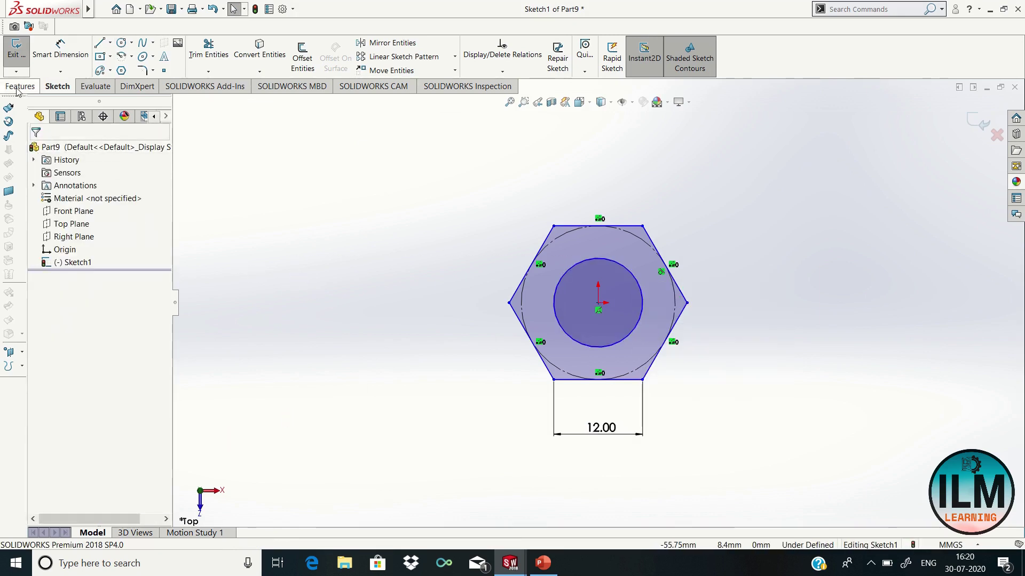
pyautogui.click(22, 59)
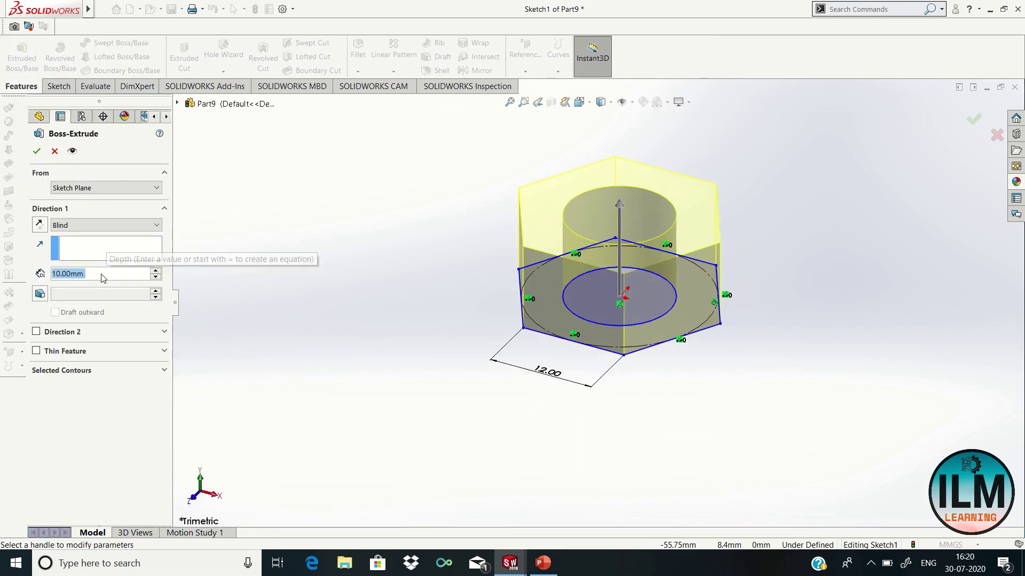
pyautogui.write('12')
pyautogui.press('Return')
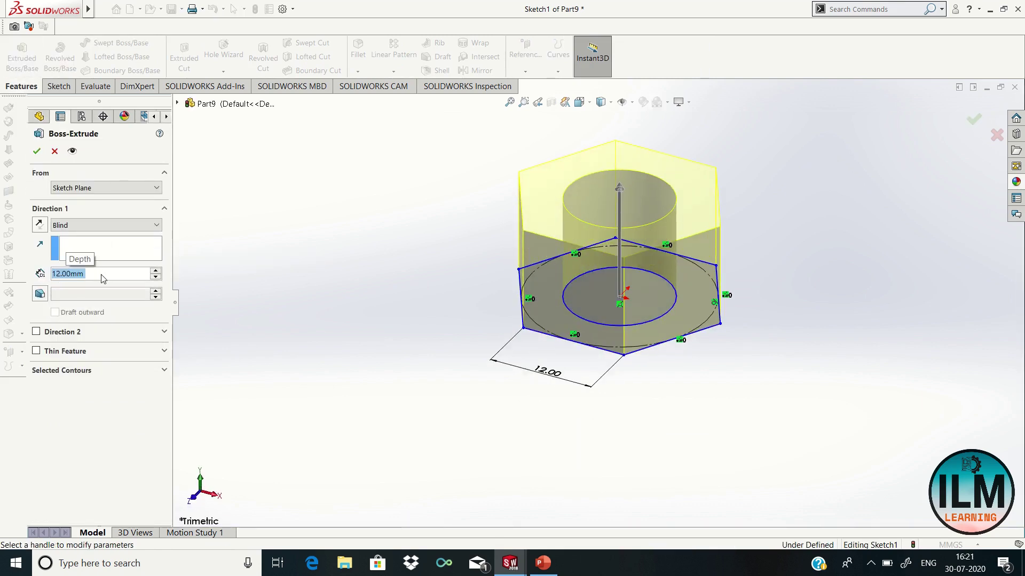
pyautogui.click(40, 153)
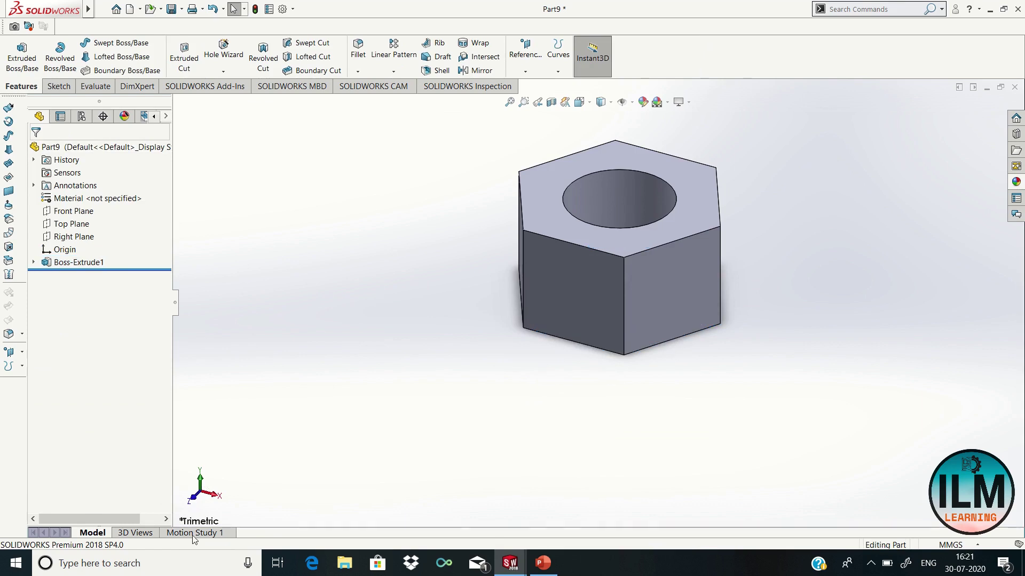
# Show a section view on the Front Plane and start a new sketch on it.
pyautogui.click(72, 212)
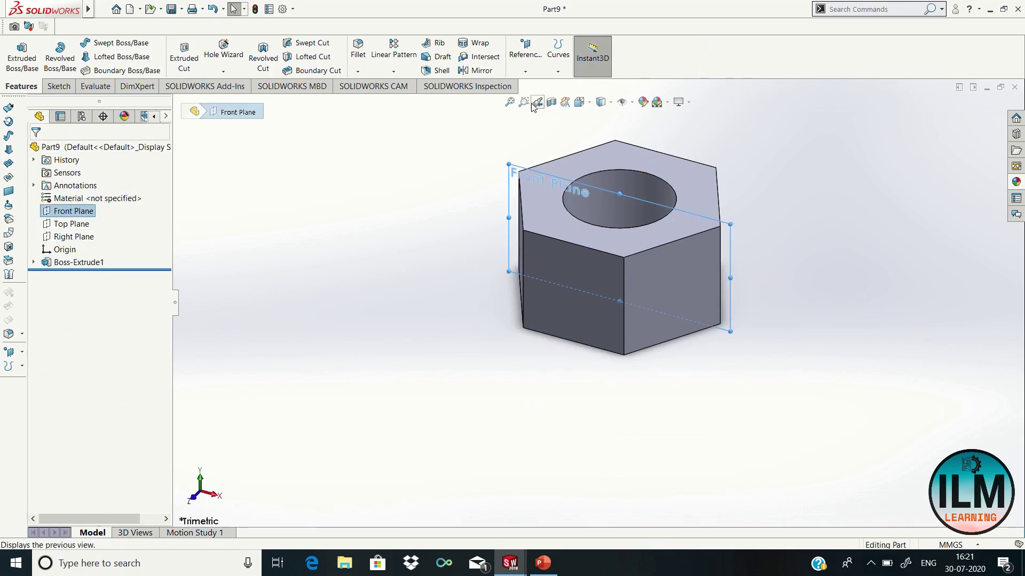
pyautogui.click(551, 102)
pyautogui.click(36, 153)
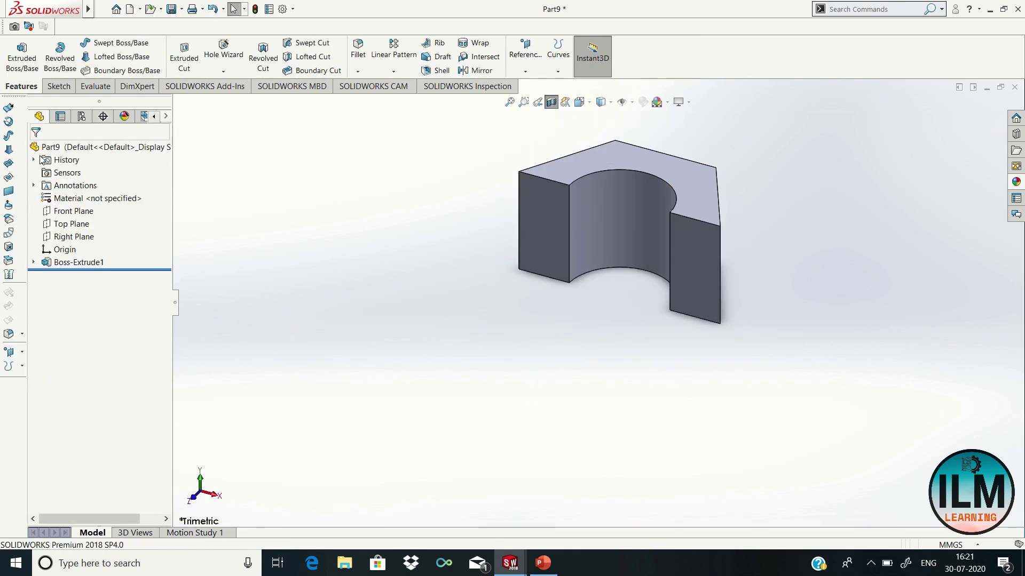
pyautogui.click(72, 211)
pyautogui.rightClick(72, 211)
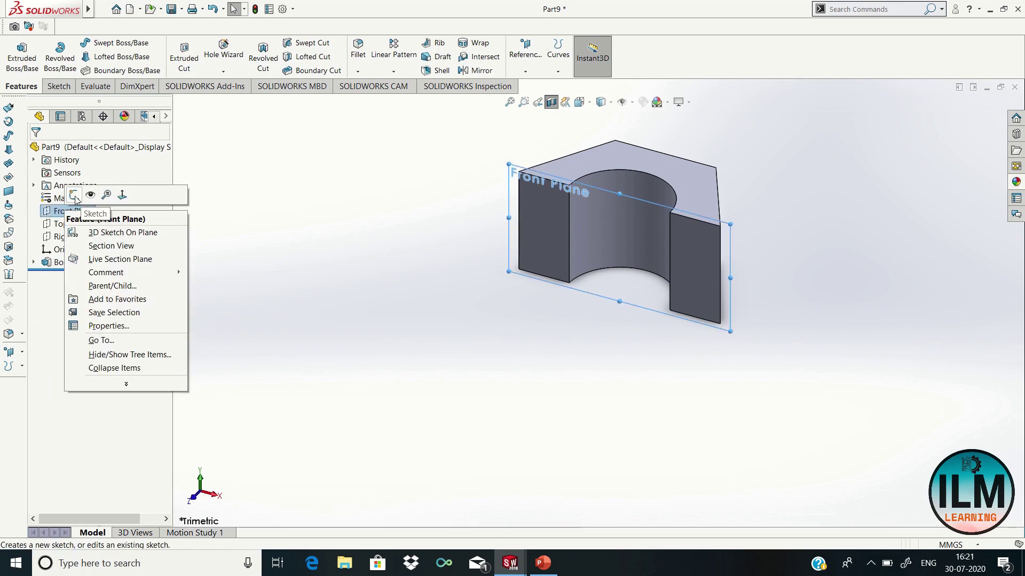
pyautogui.click(85, 197)
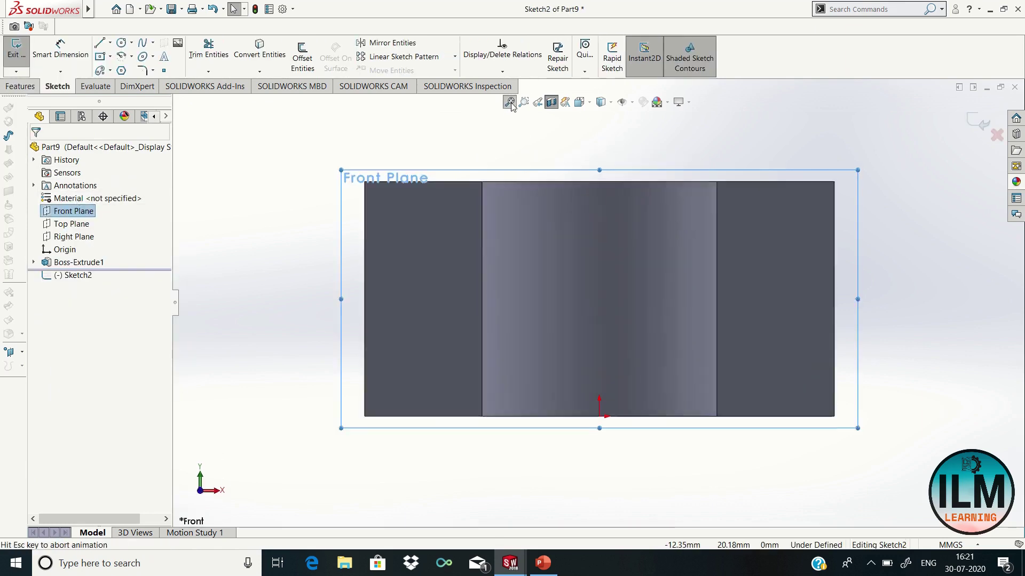
# Draw a small closed triangle of lines at the nut's top-right corner.
pyautogui.click(99, 43)
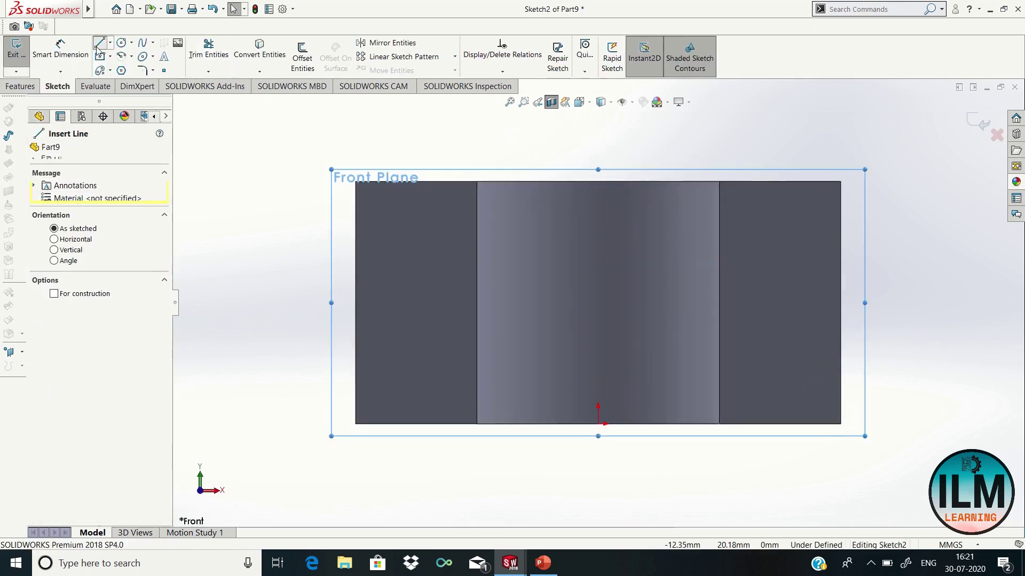
pyautogui.click(842, 182)
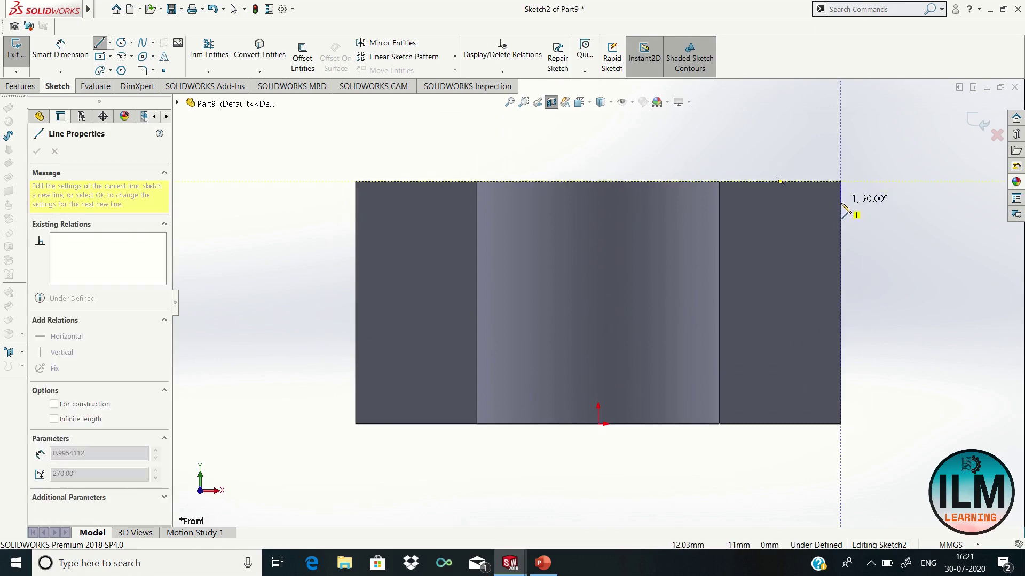
pyautogui.click(841, 208)
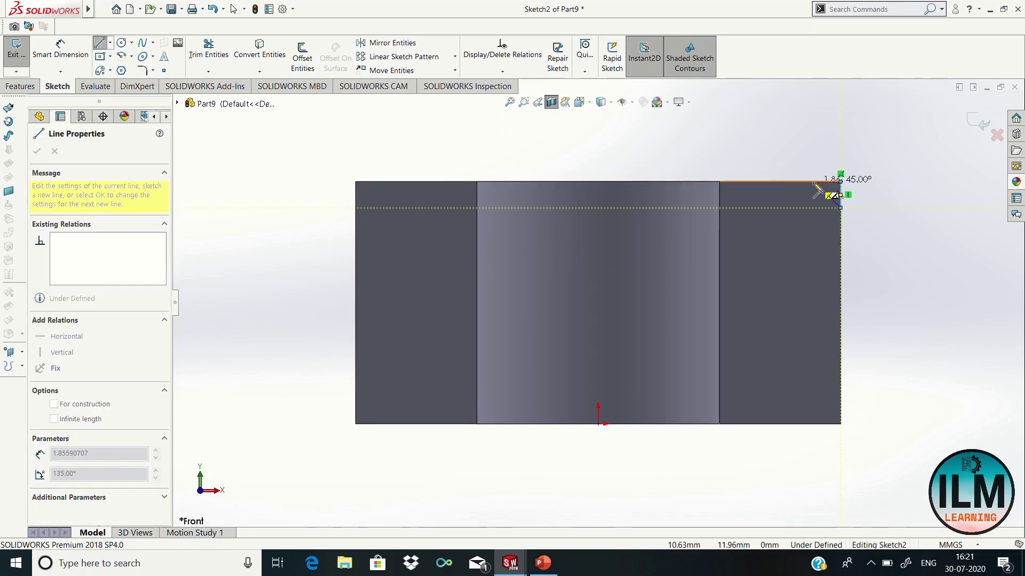
pyautogui.click(814, 182)
pyautogui.click(841, 182)
pyautogui.rightClick(876, 210)
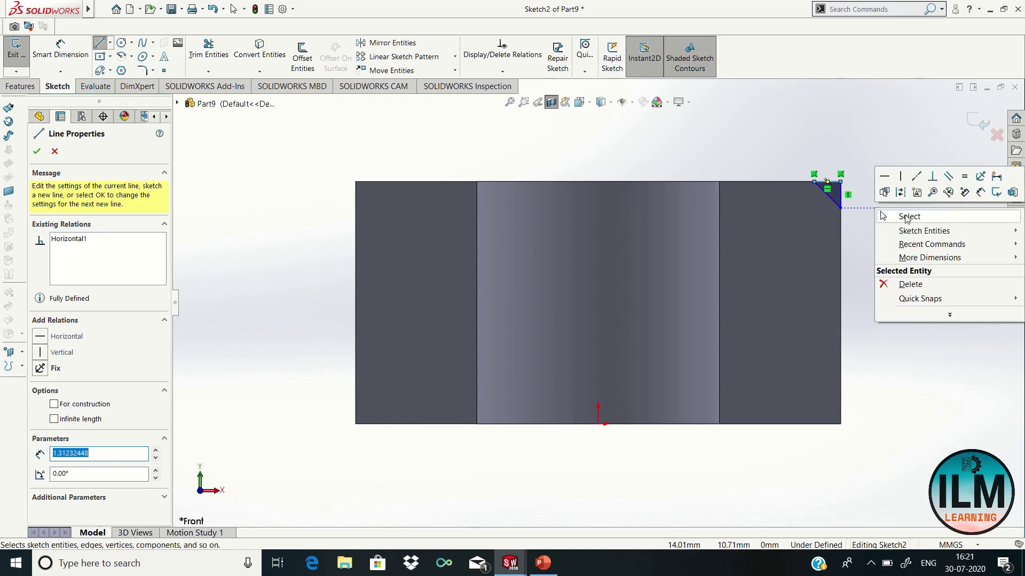
pyautogui.click(908, 217)
# Dimension the triangle's top and vertical legs to 1.5 mm each.
pyautogui.press('d')
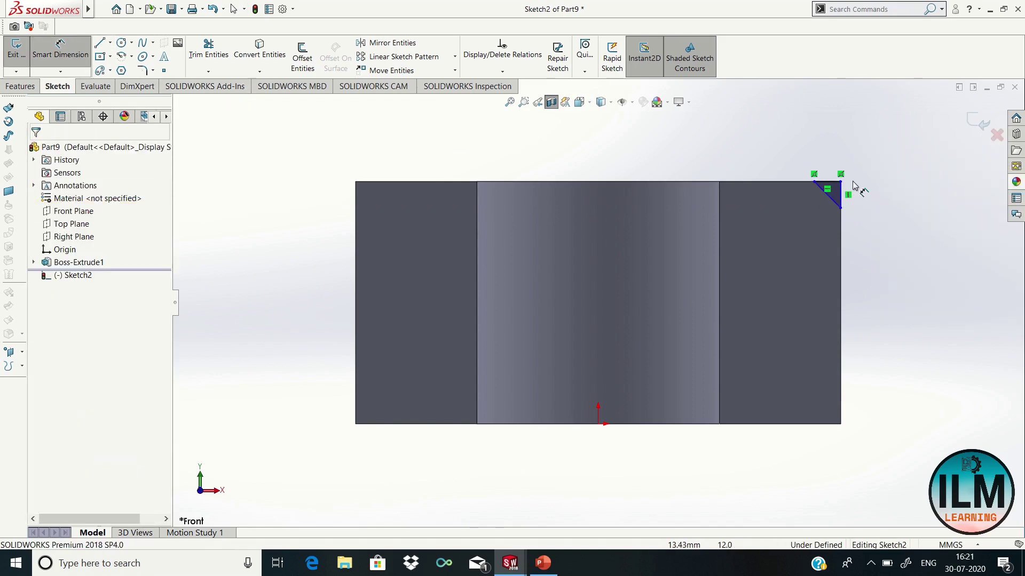
pyautogui.click(833, 182)
pyautogui.click(830, 156)
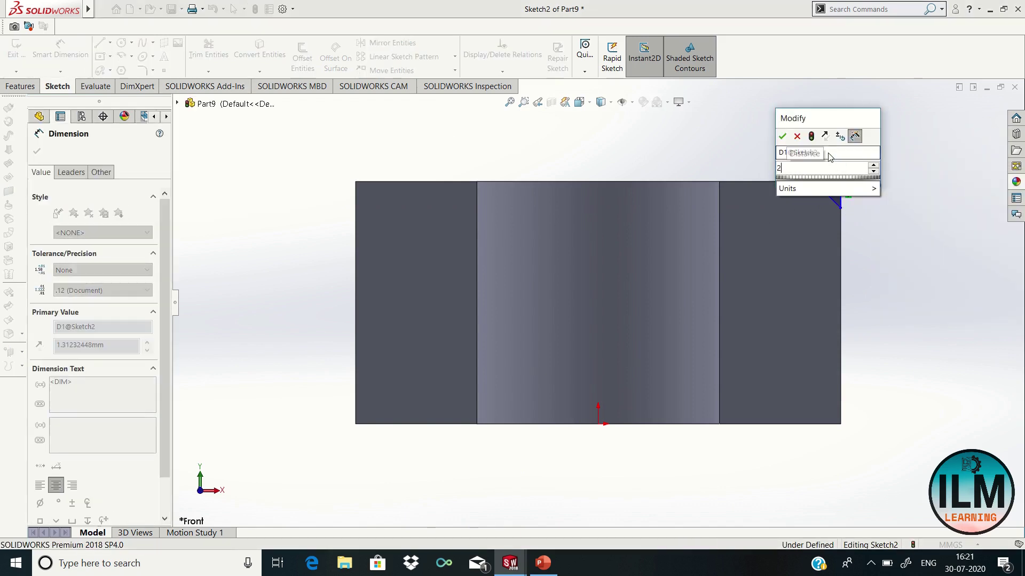
pyautogui.write('2')
pyautogui.press('Return')
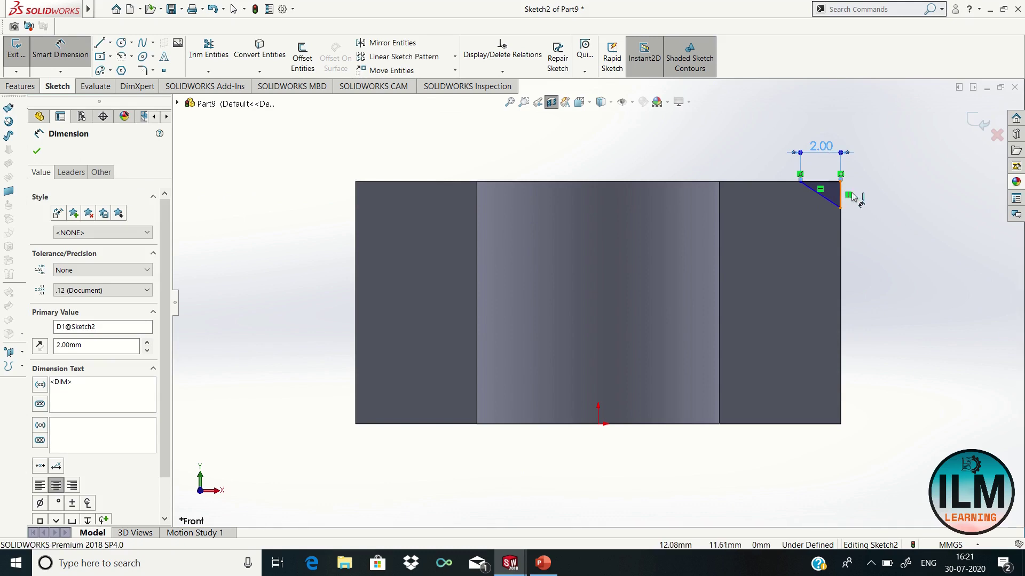
pyautogui.click(842, 196)
pyautogui.write('1.5')
pyautogui.press('Return')
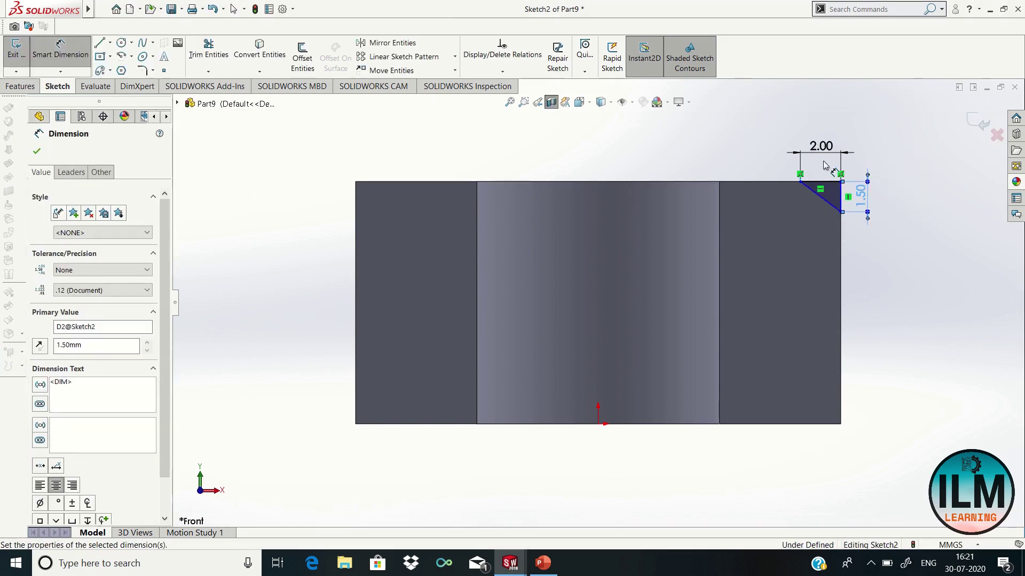
pyautogui.doubleClick(824, 147)
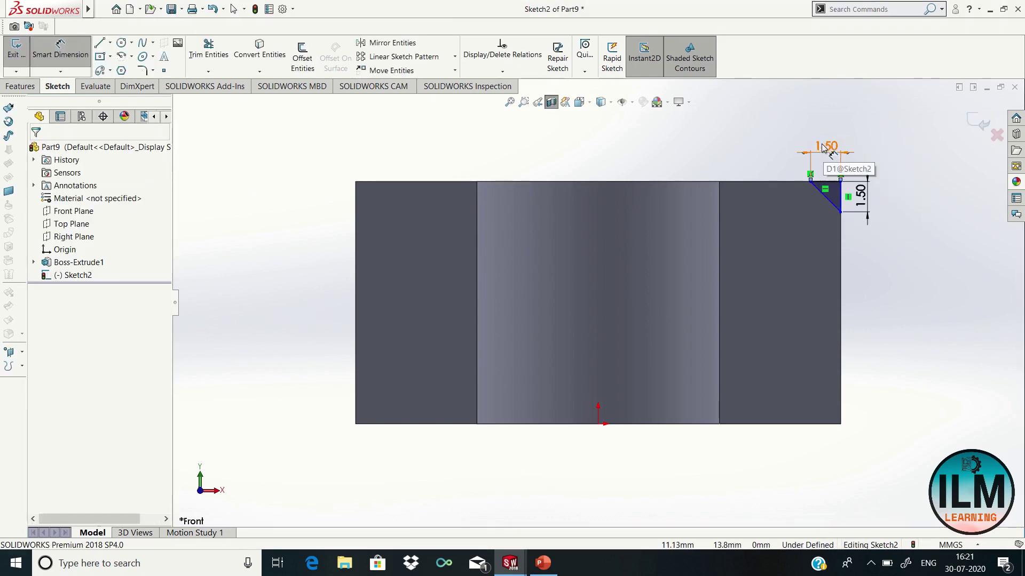
pyautogui.press('Return')
pyautogui.press('Escape')
pyautogui.click(110, 43)
pyautogui.click(130, 70)
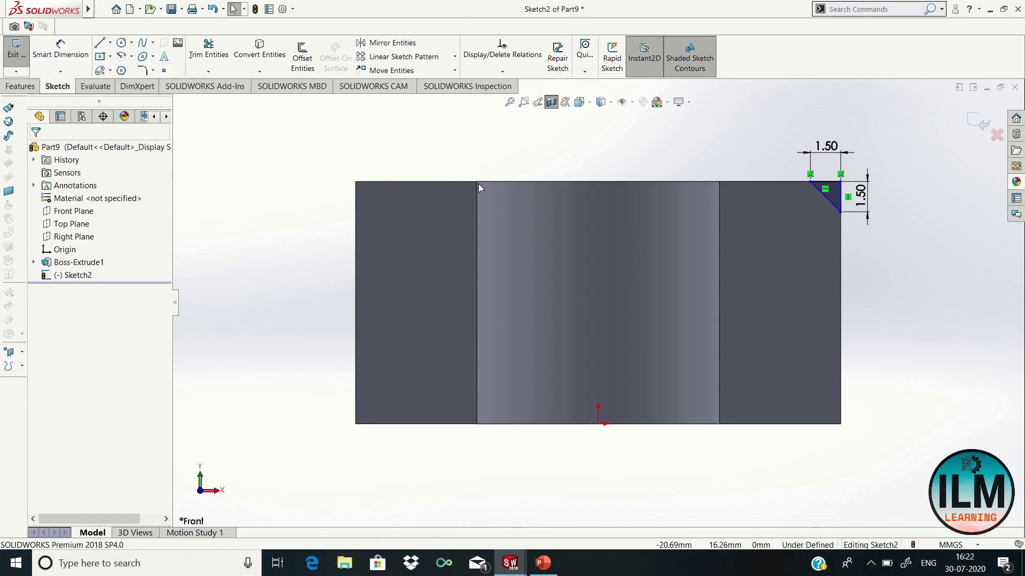
# Draw a vertical centerline through the middle of the nut.
pyautogui.click(598, 134)
pyautogui.click(599, 462)
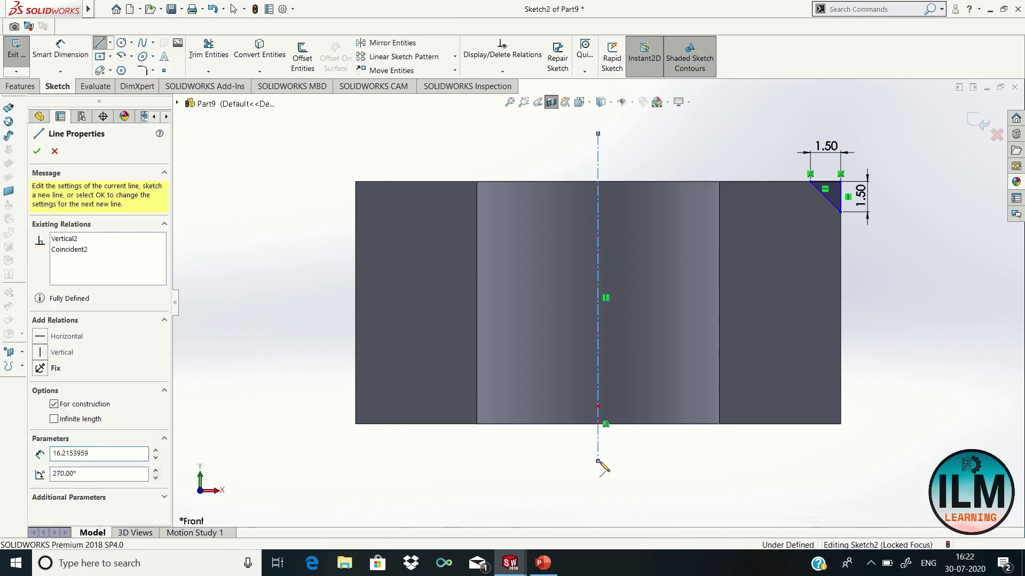
pyautogui.press('Escape')
# Revolve-cut the triangle 360° about the centerline to chamfer the nut's top edge.
pyautogui.click(20, 86)
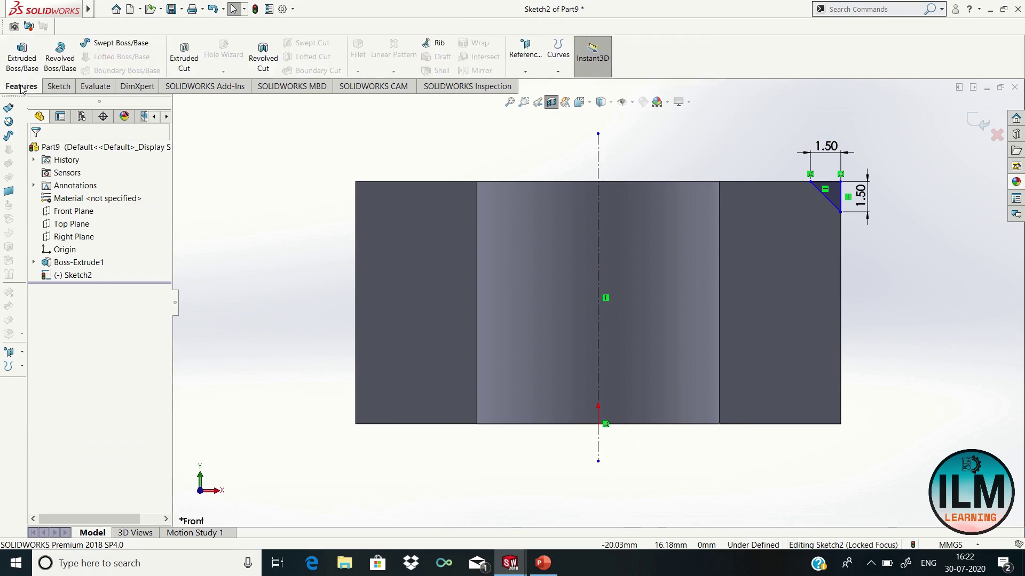
pyautogui.click(263, 58)
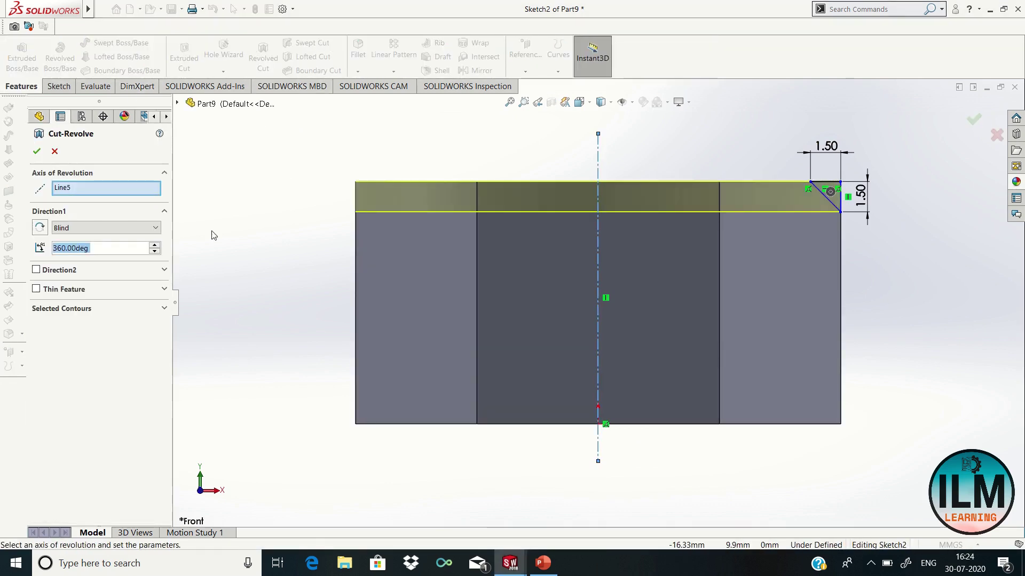
pyautogui.click(36, 151)
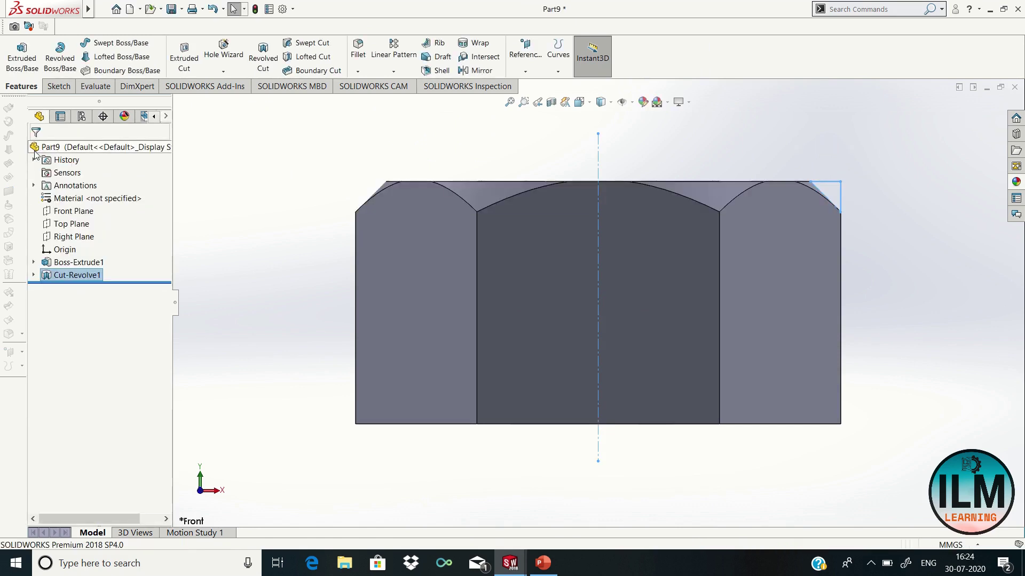
# Orbit the nut to an angled 3D view and zoom to fit it.
pyautogui.rightClick(326, 166)
pyautogui.moveTo(374, 184)
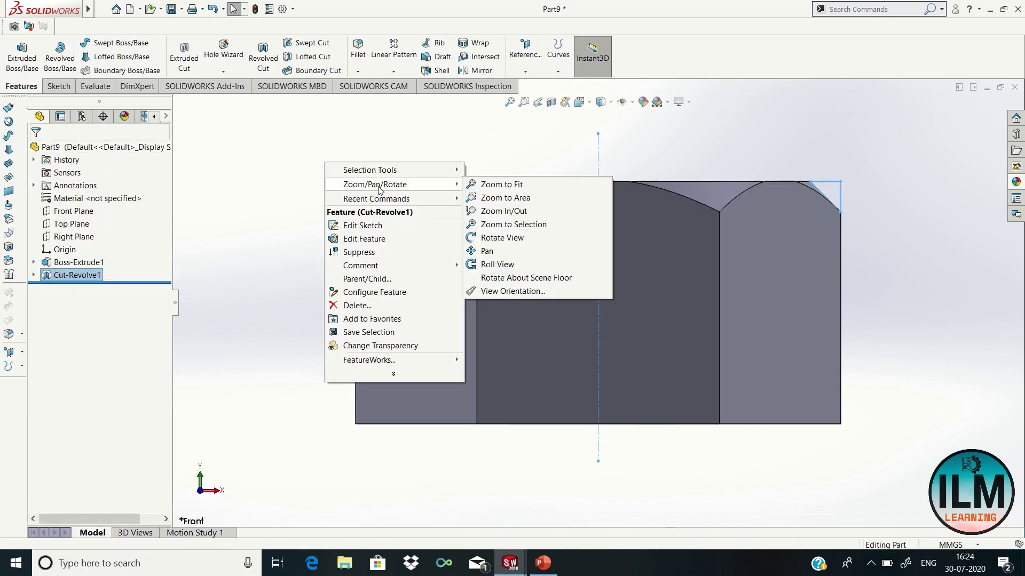
pyautogui.click(496, 238)
pyautogui.moveTo(743, 144)
pyautogui.mouseDown()
pyautogui.moveTo(732, 199)
pyautogui.moveTo(674, 259)
pyautogui.moveTo(675, 228)
pyautogui.moveTo(892, 201)
pyautogui.mouseUp()
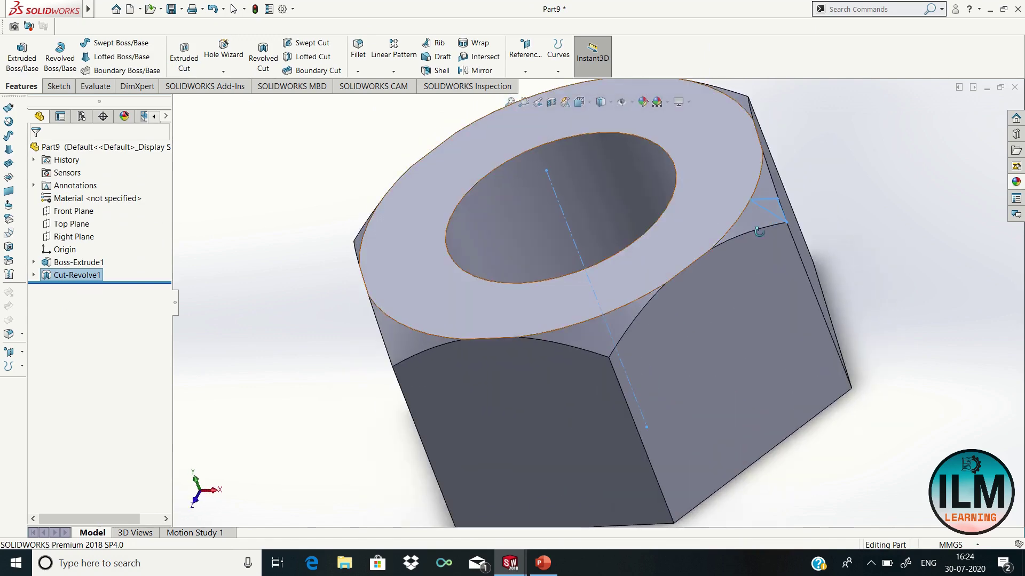
pyautogui.rightClick(892, 201)
pyautogui.click(902, 209)
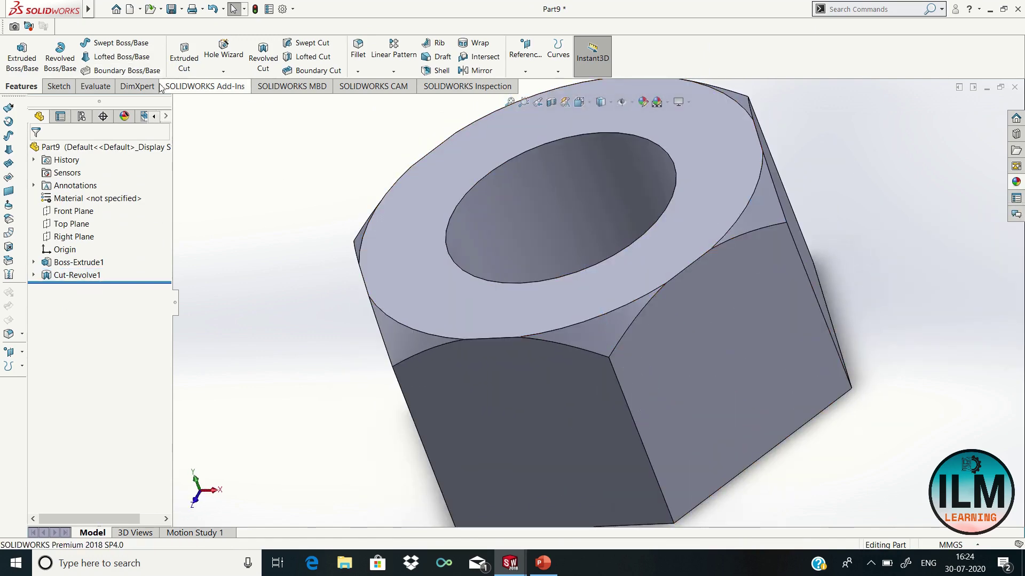
pyautogui.click(507, 106)
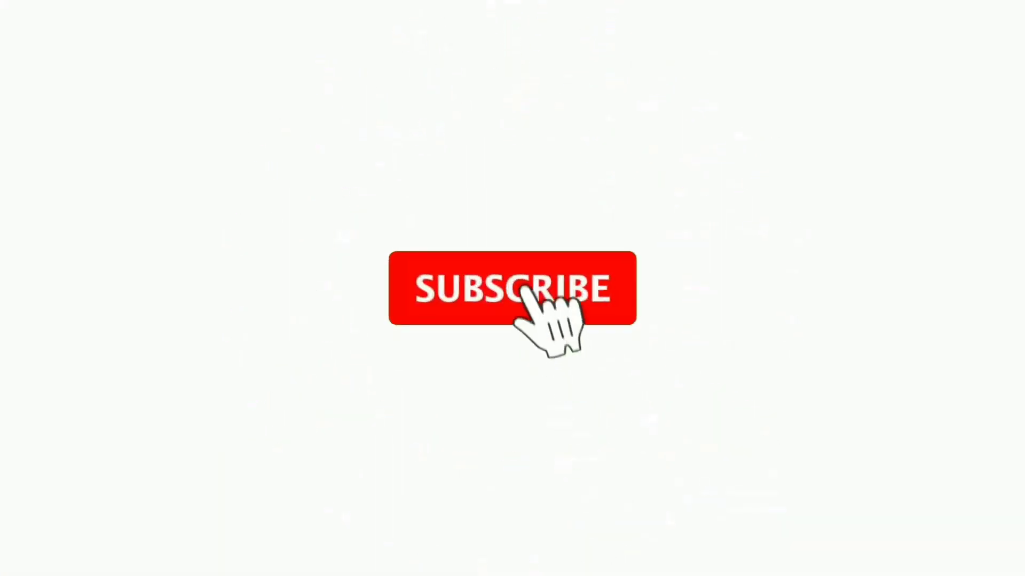